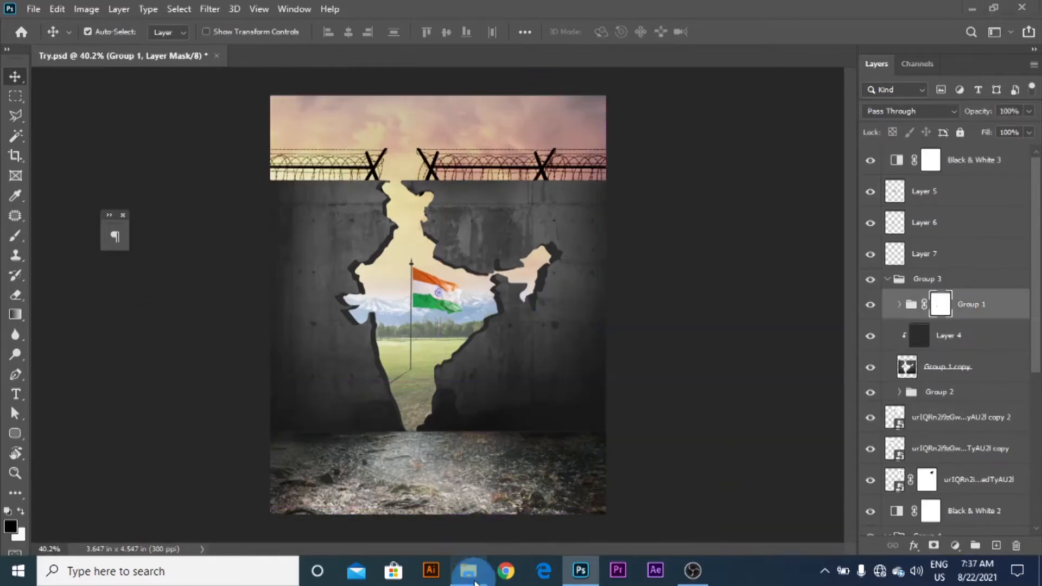
click(468, 570)
drag(216, 305, 391, 372)
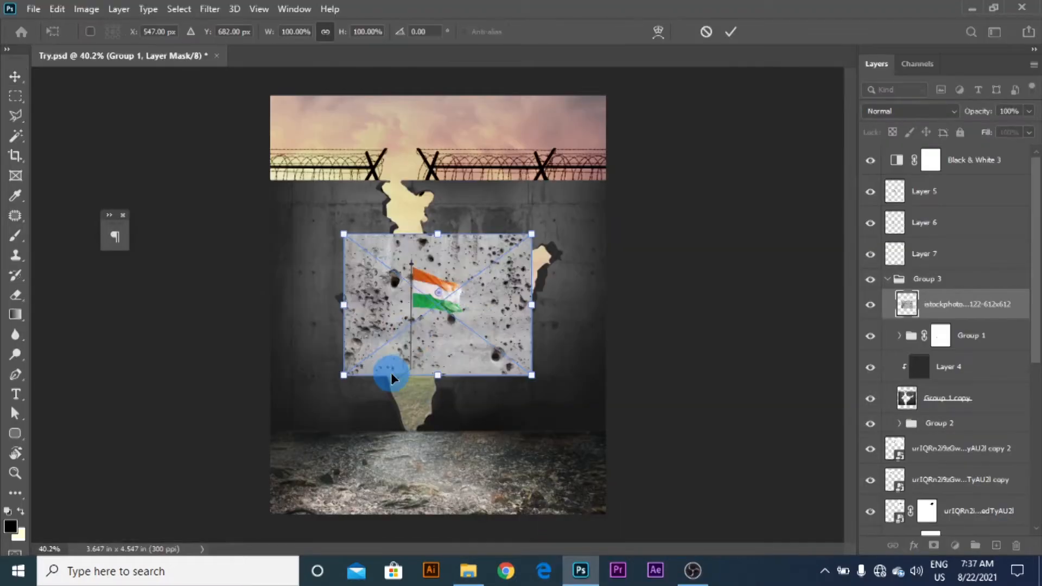
click(730, 32)
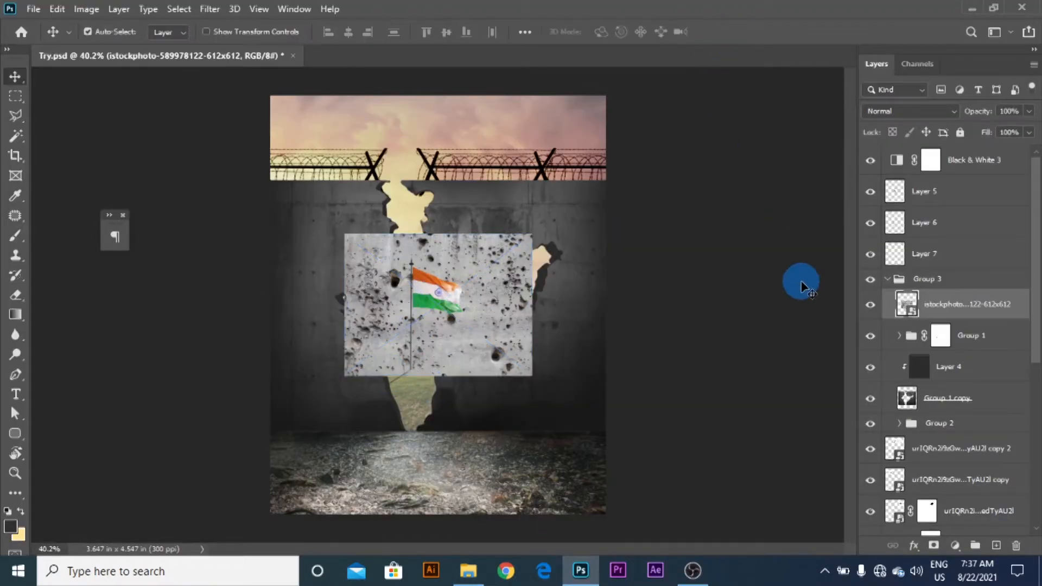
- Blend the bullet-hole image in Soft Light mode and move it over the lower part of the wall west of the map cutout
click(890, 113)
click(867, 241)
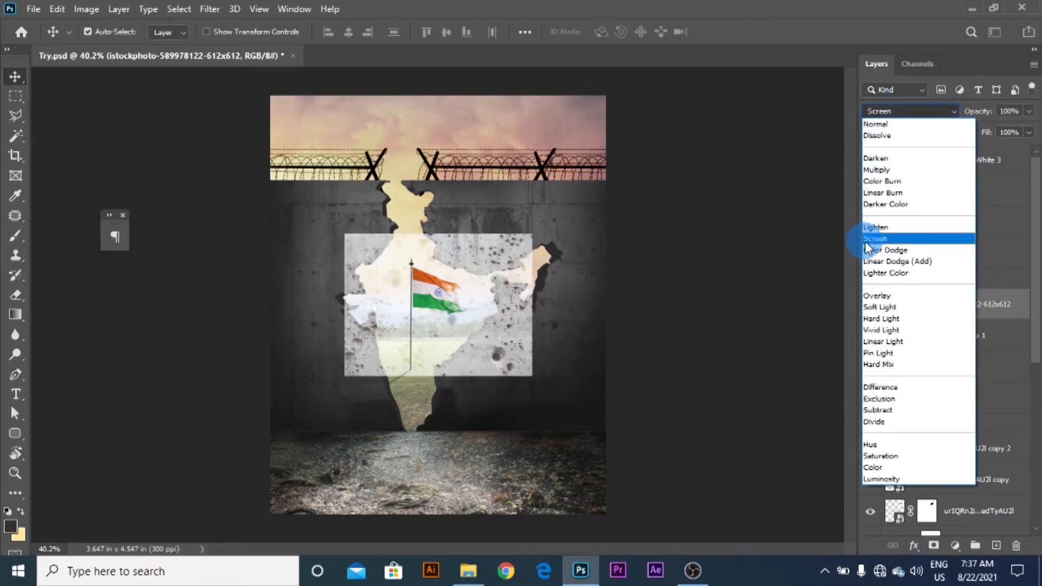
click(879, 307)
drag(454, 299, 372, 353)
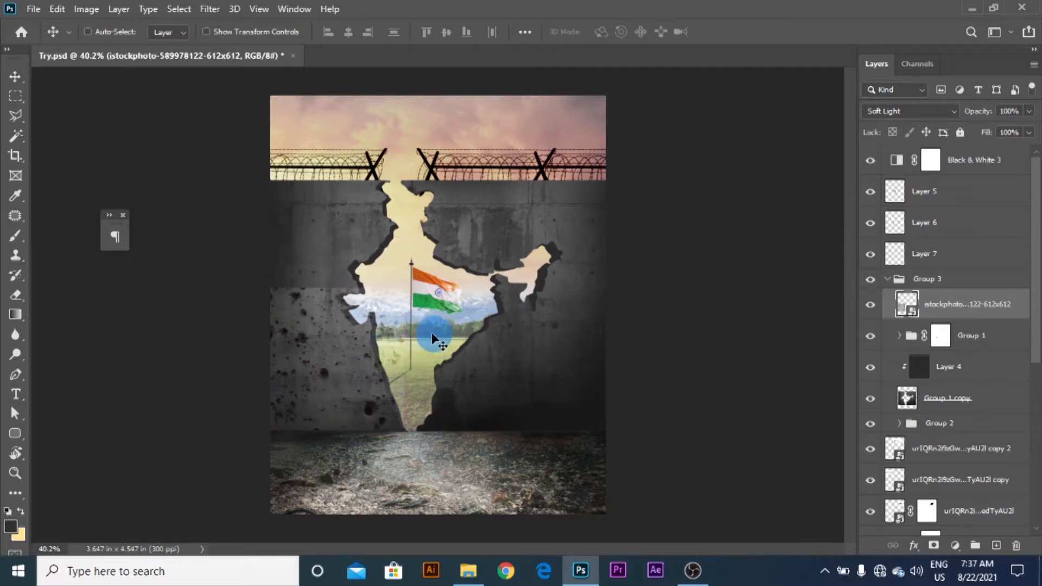
- Scale down the bullet-hole image and fit it onto the lower wall beside the map cutout
key(ctrl+t)
drag(406, 287, 371, 312)
drag(308, 344, 321, 339)
mouse_move(383, 308)
mouse_down()
mouse_move(339, 321)
mouse_move(382, 307)
mouse_up()
click(731, 33)
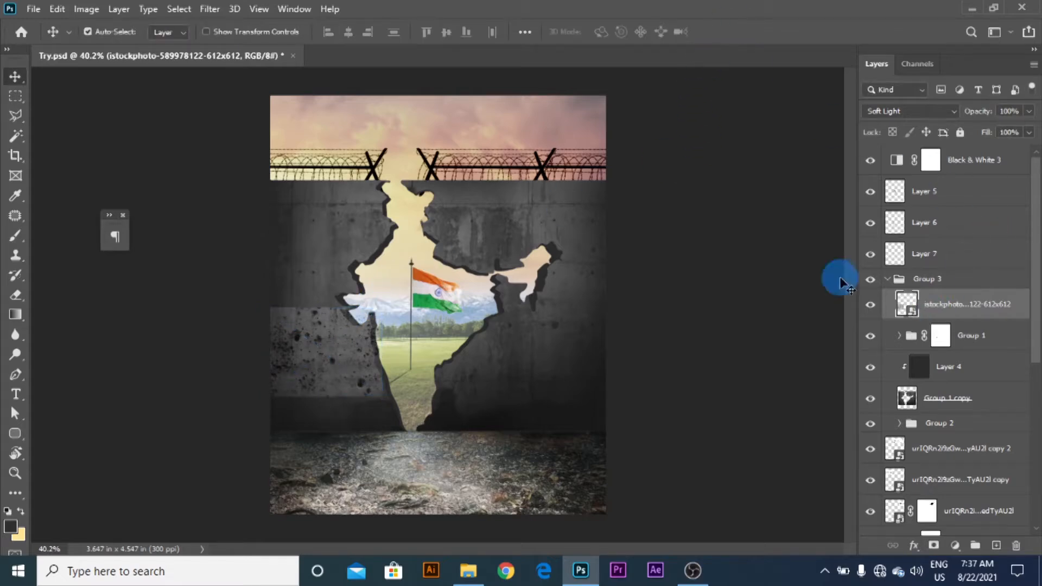
- Apply a Brightness/Contrast adjustment to the bullet-hole layer with brightness -24 and contrast 26
click(73, 11)
mouse_move(101, 49)
click(326, 48)
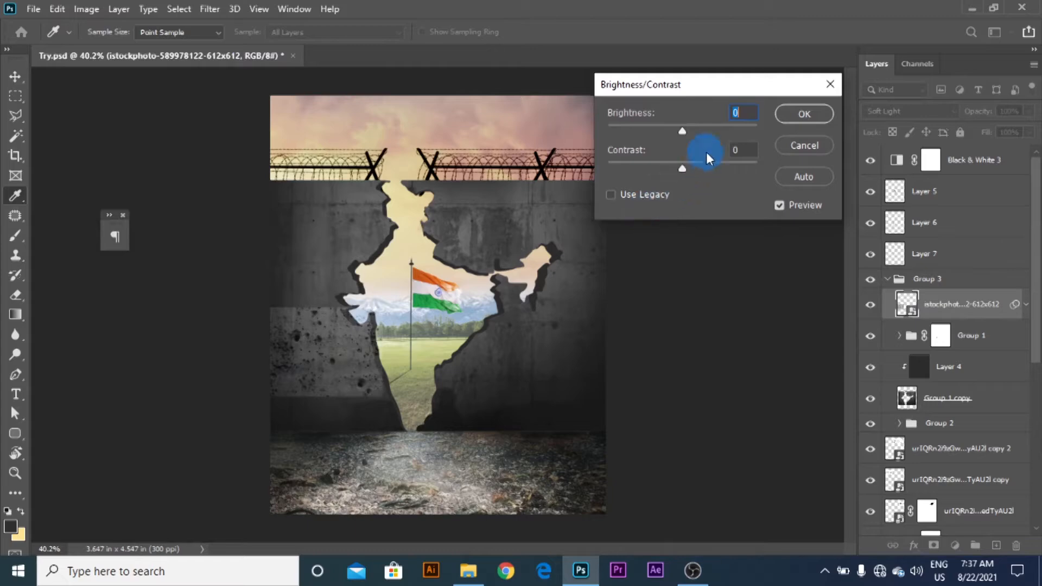
drag(710, 166, 683, 169)
drag(691, 132, 667, 130)
drag(683, 168, 698, 168)
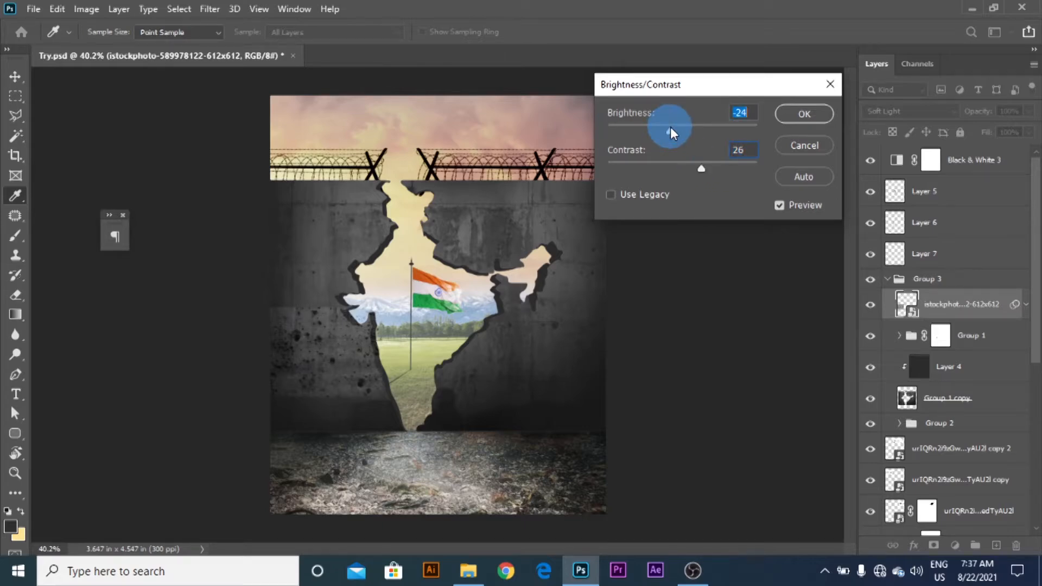
click(791, 121)
- Edit the bullet-hole layer's Brightness/Contrast smart filter, lowering the brightness to about -57
click(542, 300)
drag(196, 380, 242, 365)
click(946, 373)
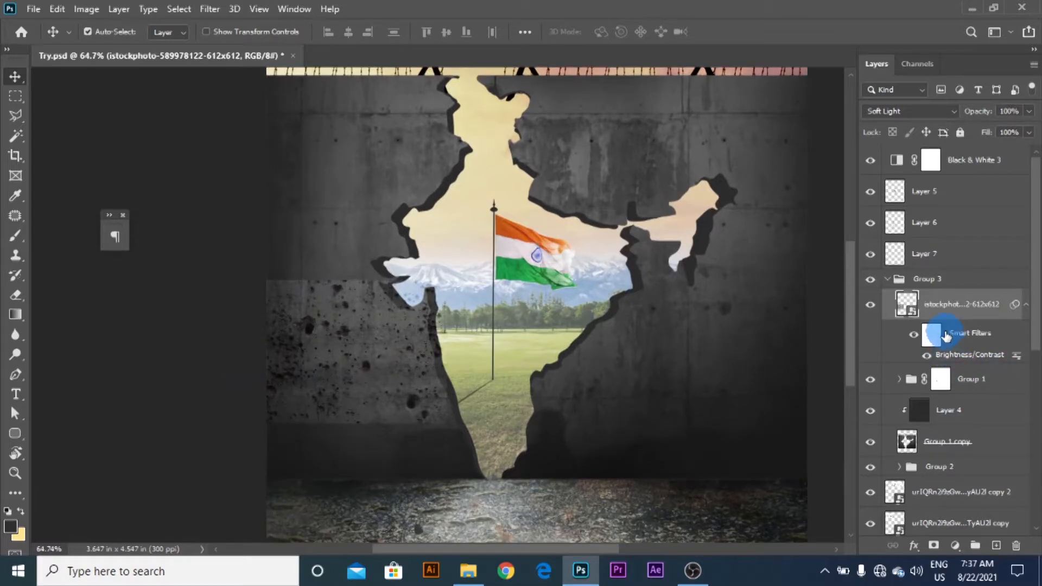
click(951, 357)
click(734, 113)
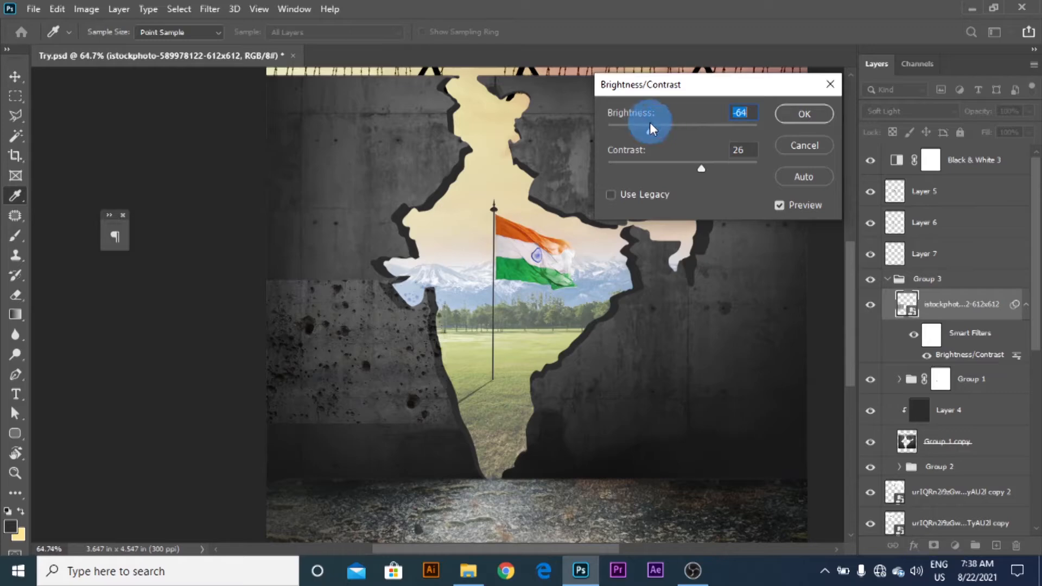
mouse_move(640, 127)
mouse_down()
mouse_move(630, 127)
mouse_move(708, 129)
mouse_move(621, 128)
mouse_move(639, 129)
mouse_up()
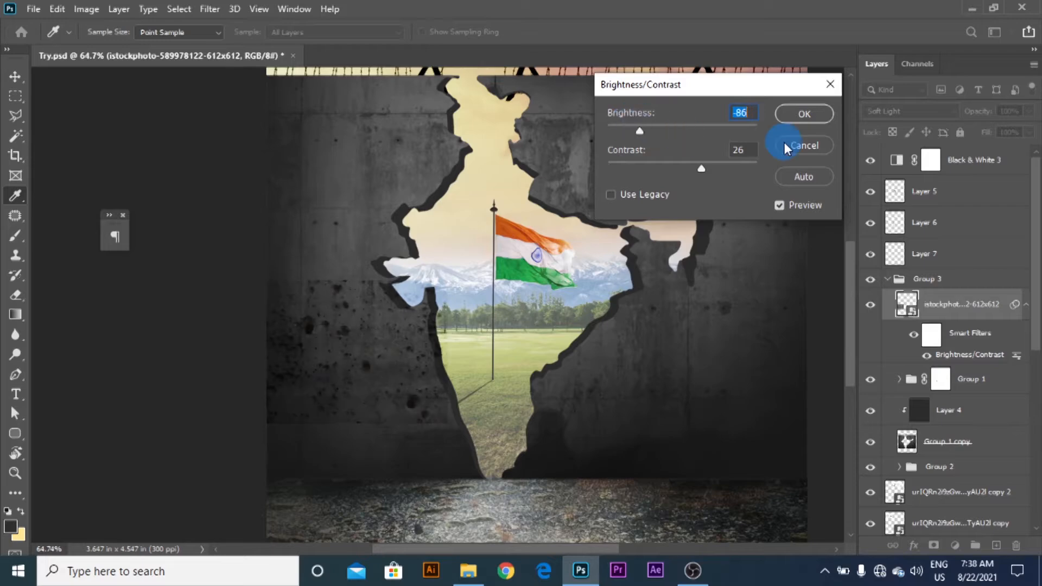
mouse_move(646, 131)
mouse_down()
mouse_move(635, 130)
mouse_move(655, 130)
mouse_up()
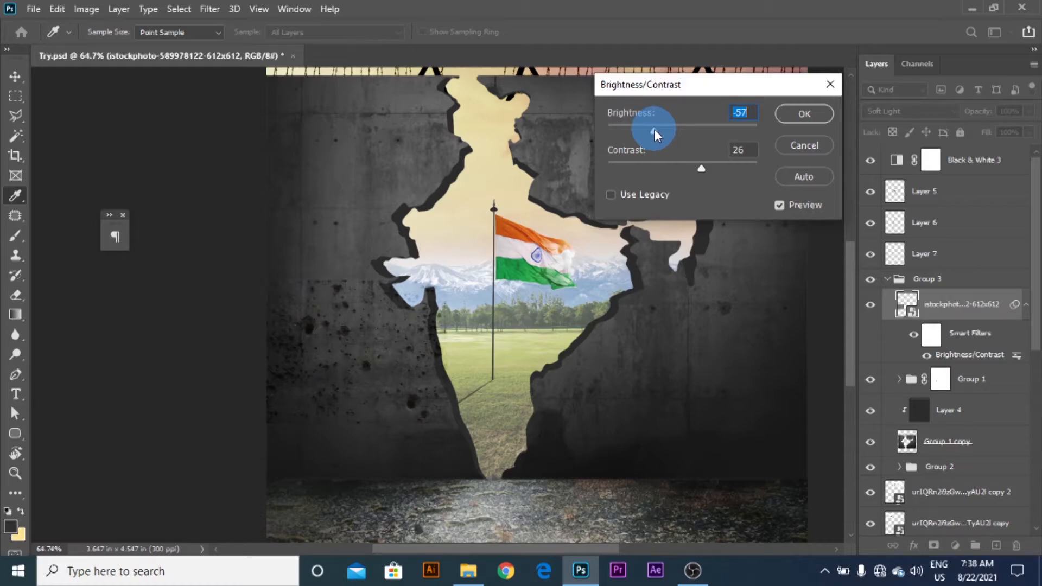
click(801, 115)
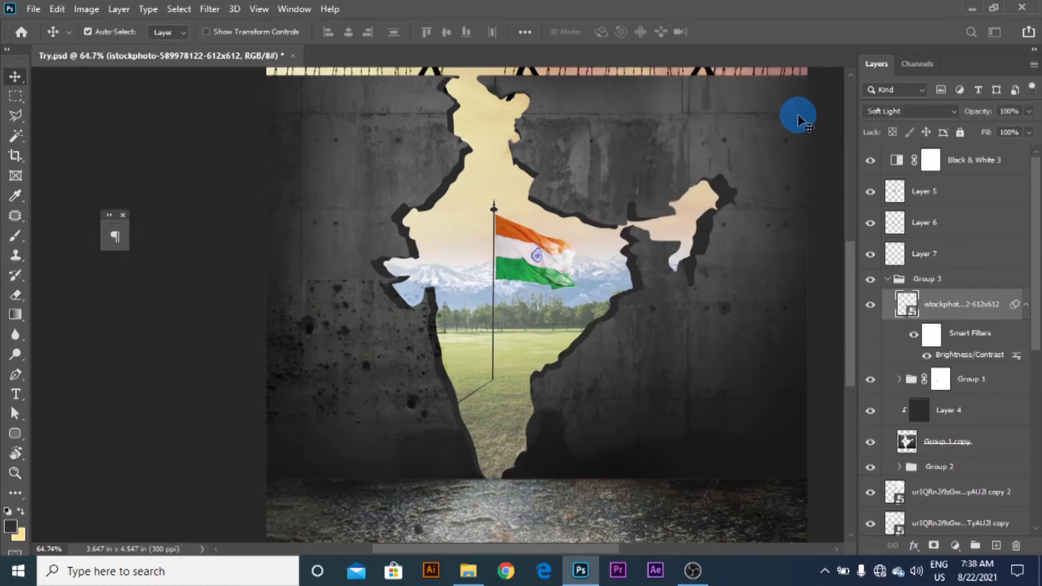
- Add a layer mask to the bullet-hole layer and choose the Hard Round brush preset for painting on it
click(1027, 308)
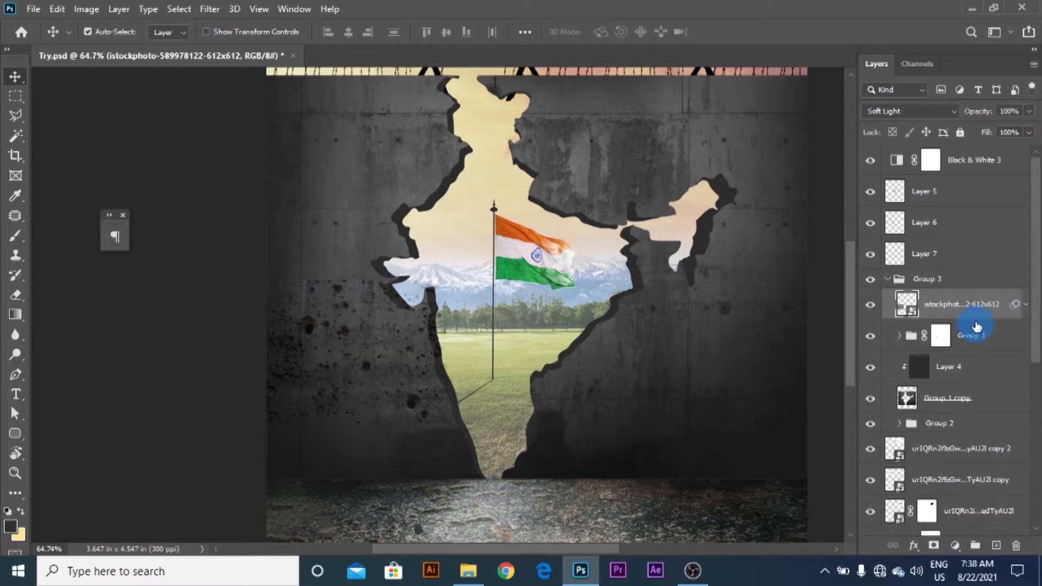
click(935, 545)
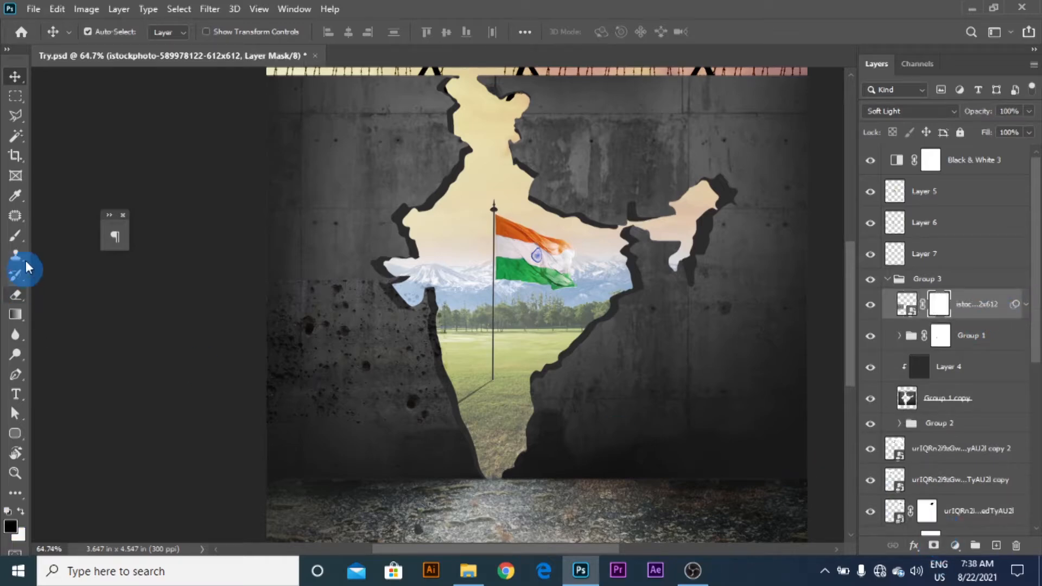
scroll(314, 291, up, 5)
right_click(353, 253)
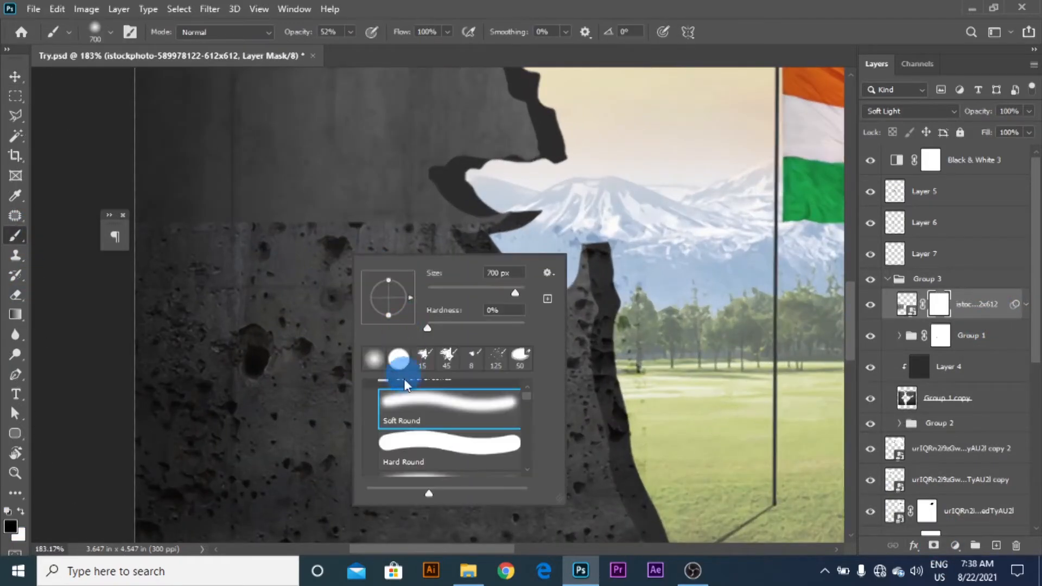
click(409, 454)
click(840, 6)
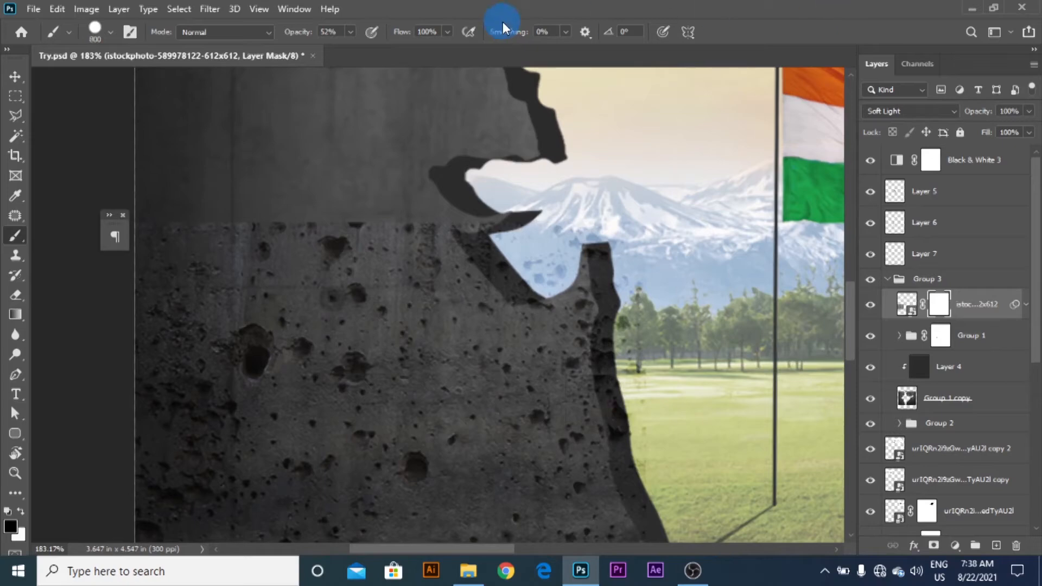
- Paint black on the mask with a soft 40 px brush at 100% opacity to blend the texture's upper edge into the wall
key(bracketleft)
key(bracketleft)
key(bracketleft)
key(bracketleft)
key(bracketleft)
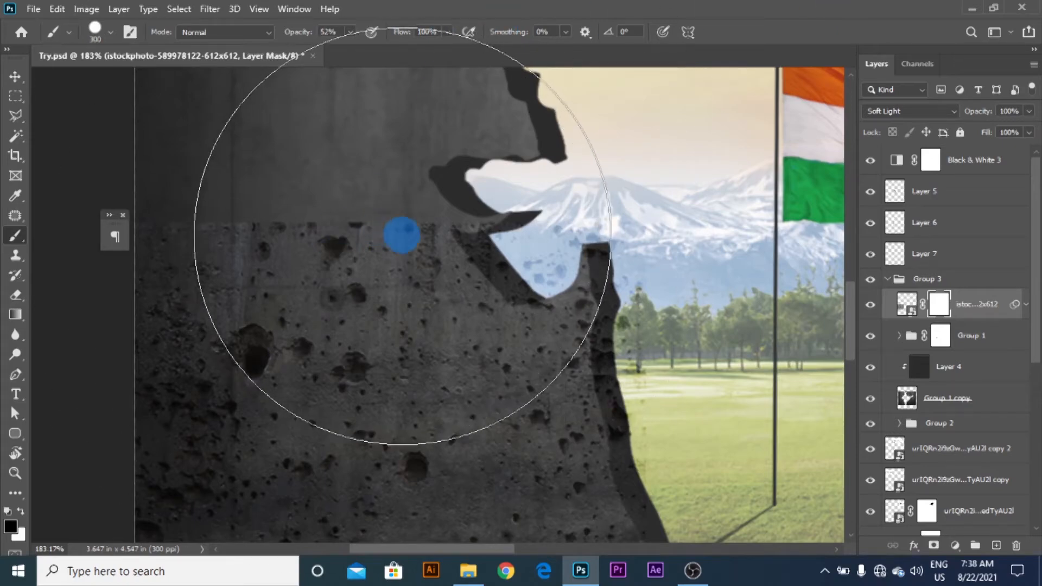
key(bracketleft)
key(bracketleft)
key(bracketleft)
key(bracketleft)
key(bracketleft)
key(bracketleft)
key(bracketleft)
key(bracketleft)
key(bracketleft)
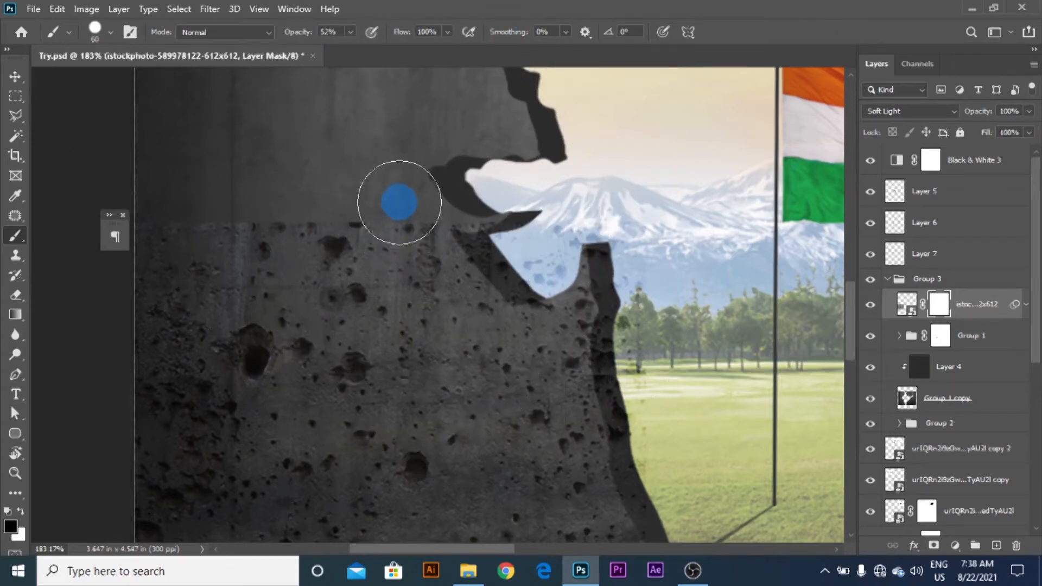
right_click(399, 205)
double_click(477, 361)
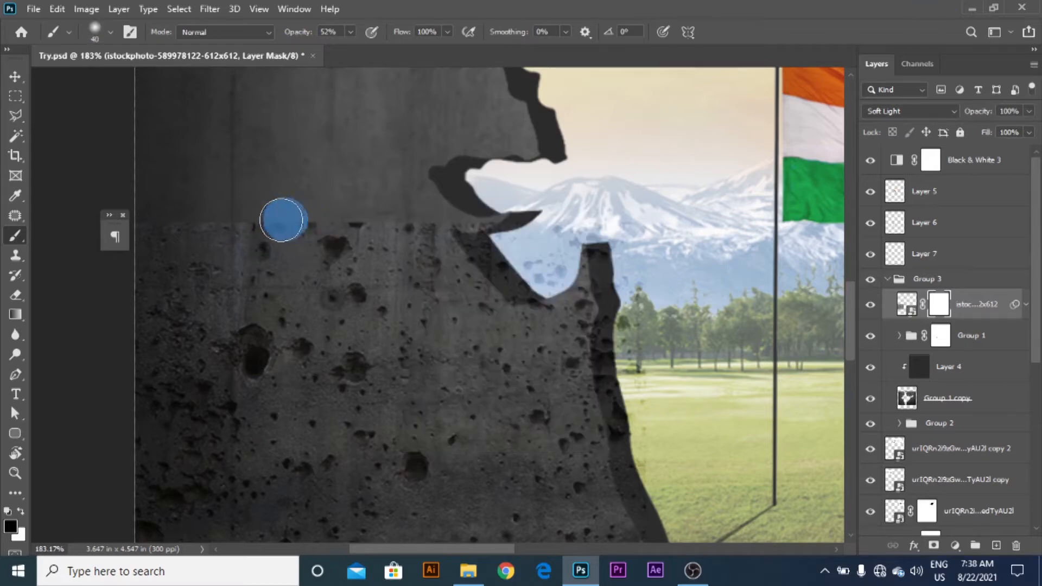
drag(350, 32, 828, 6)
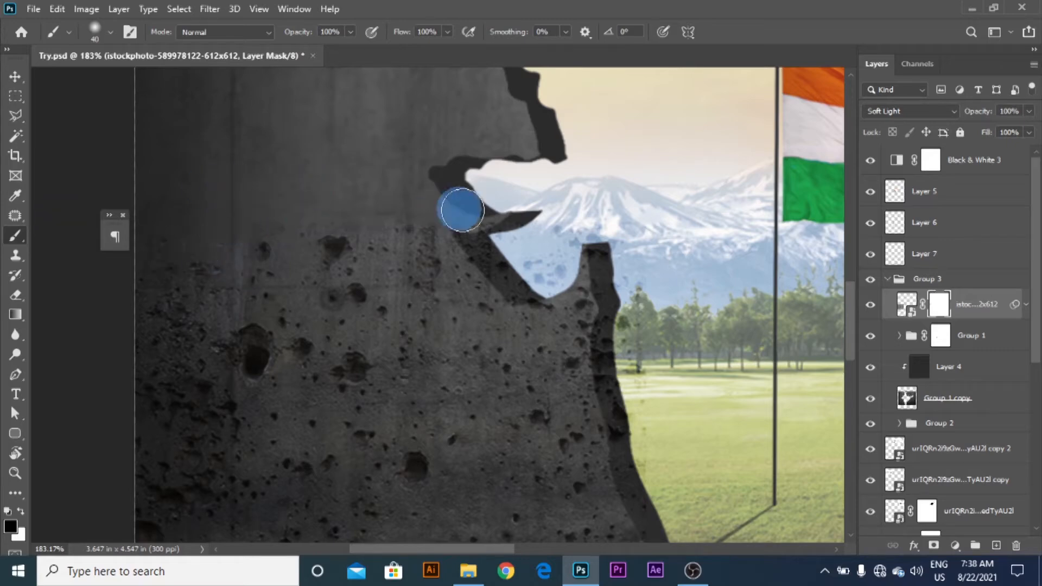
- Clip the bullet-hole layer to Group 1 and soften its lower edge on the mask with a 60 px brush
scroll(437, 218, down, 2)
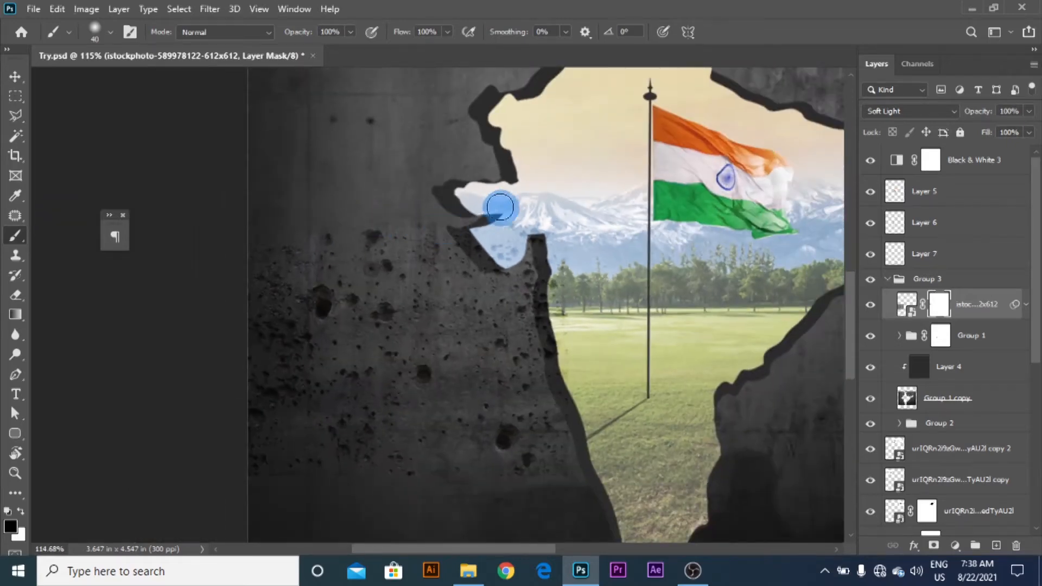
alt+click(975, 317)
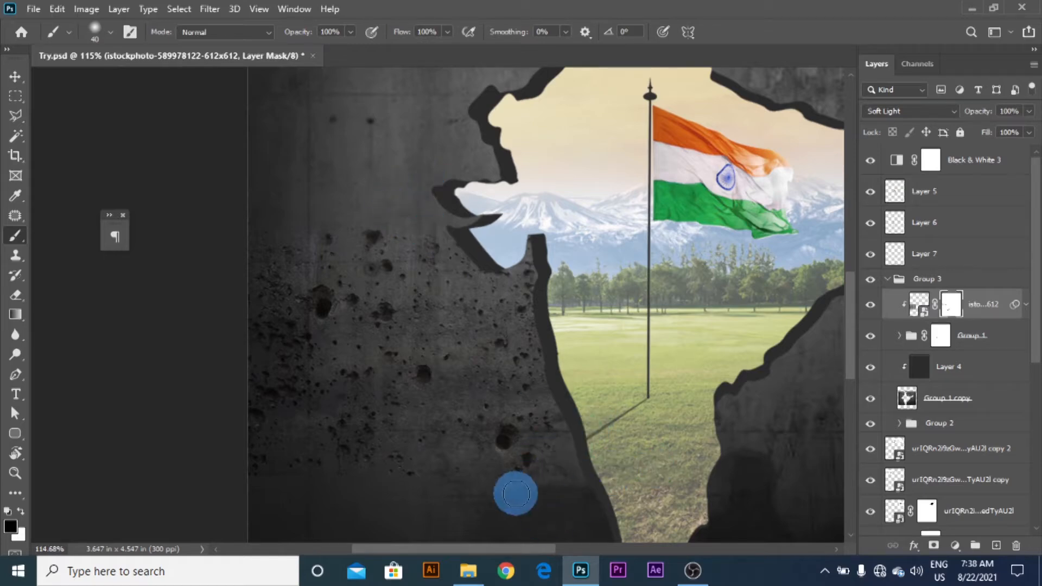
key(bracketright)
key(bracketright)
mouse_move(570, 425)
mouse_down()
mouse_move(544, 477)
mouse_move(501, 502)
mouse_move(521, 481)
mouse_up()
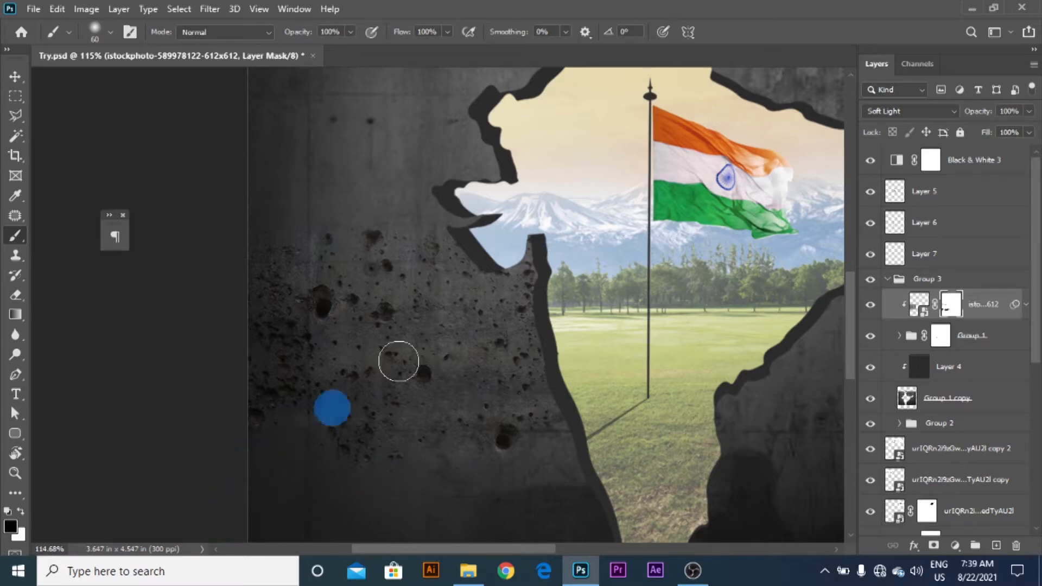
- Compare the wall with the bullet-hole layer hidden and shown, and save the document
scroll(608, 301, down, 5)
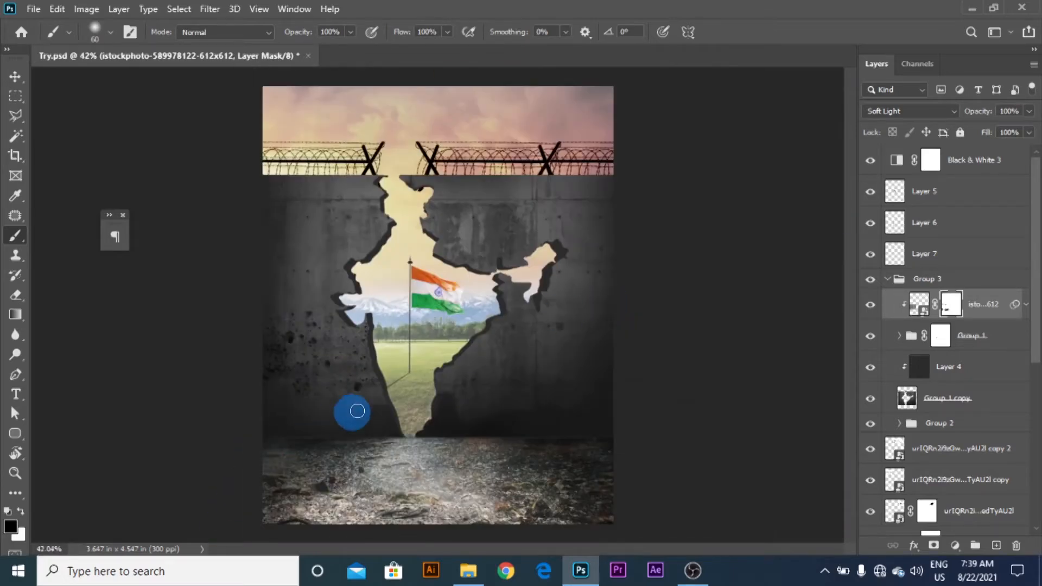
click(871, 304)
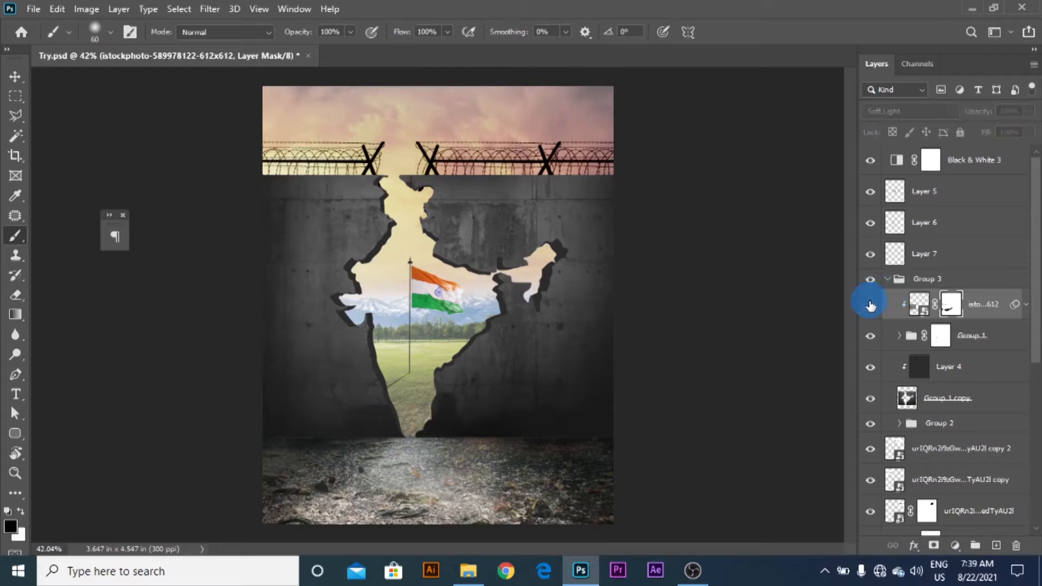
click(13, 84)
scroll(359, 331, up, 3)
scroll(360, 331, down, 3)
key(ctrl+s)
click(733, 269)
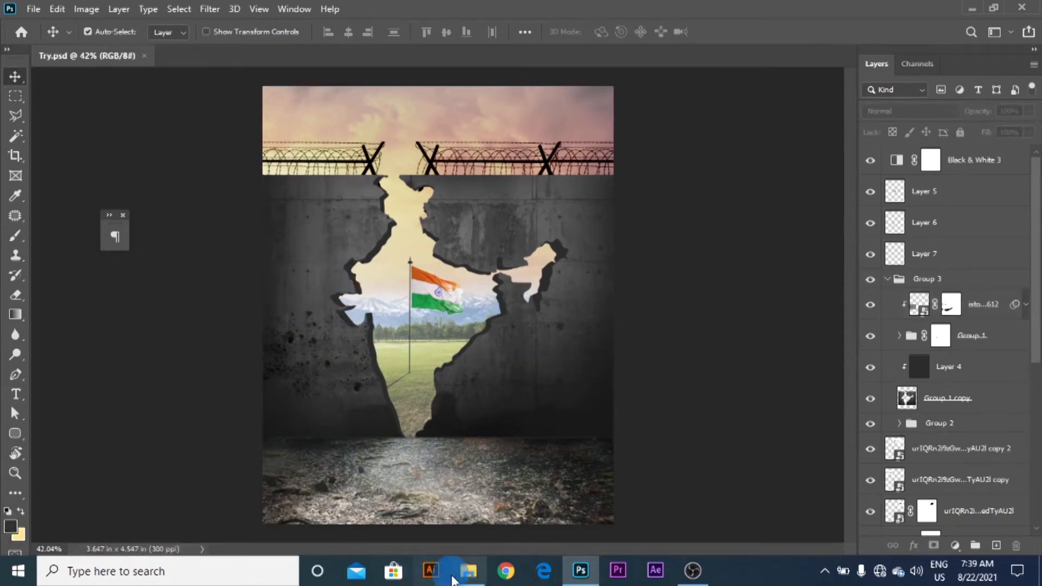
- Place the damaged building image abkhazia13 from the Use Images folder as the topmost layer of the composition
click(468, 571)
scroll(472, 442, down, 3)
click(391, 263)
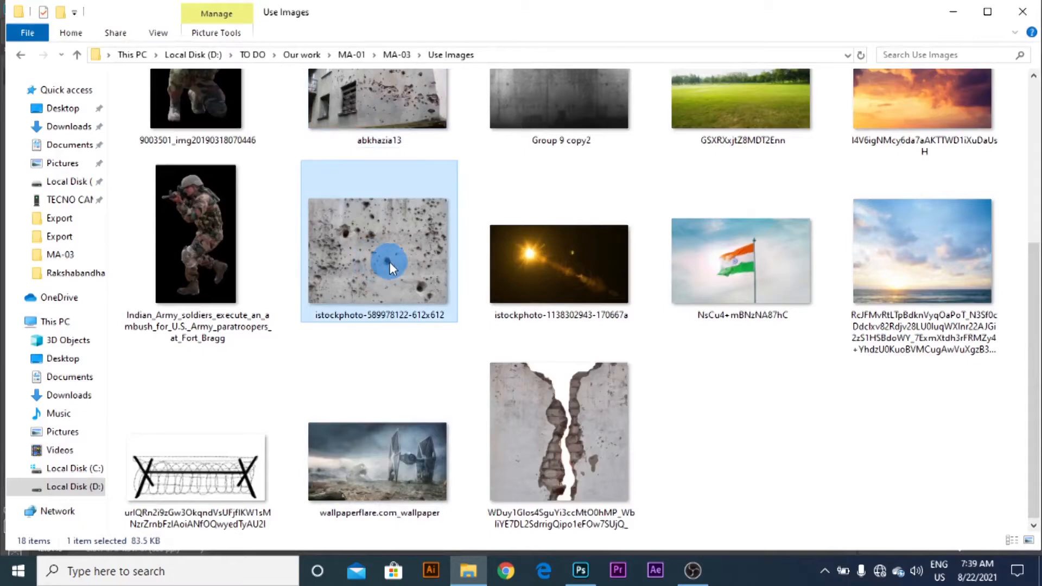
scroll(390, 263, up, 3)
click(366, 380)
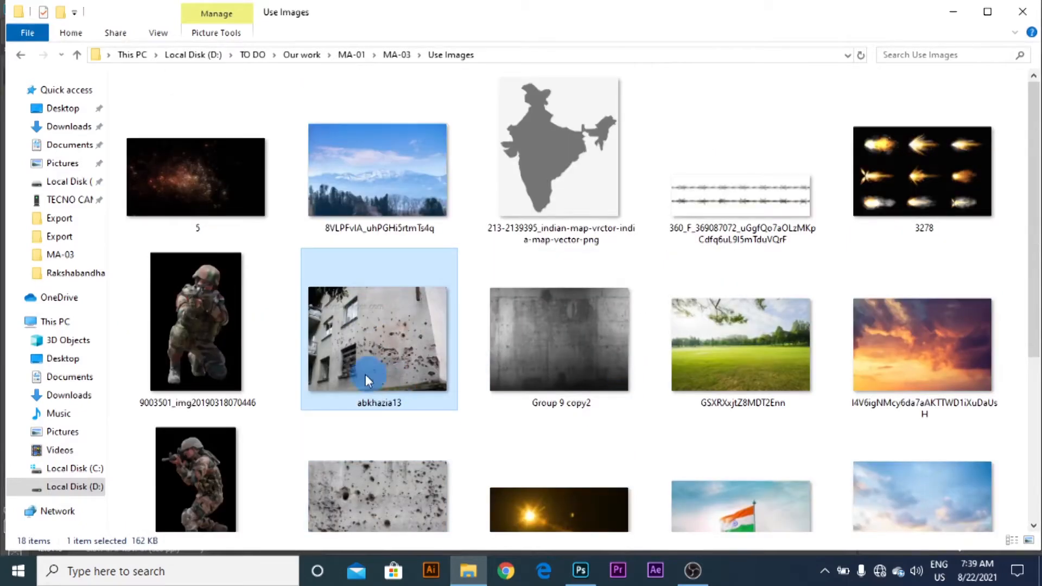
click(580, 570)
drag(493, 271, 491, 269)
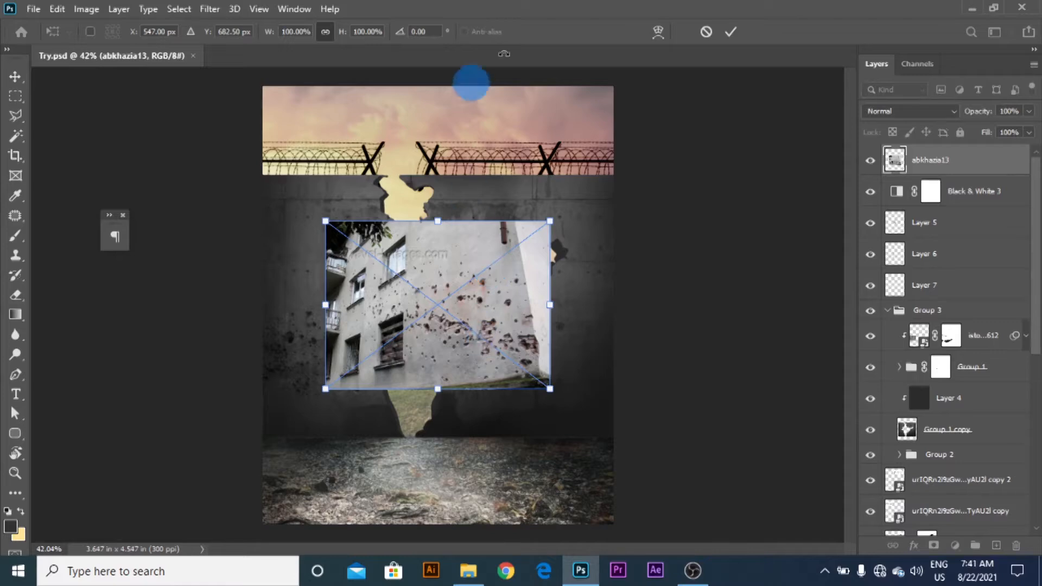
click(730, 34)
- Select the bullet-riddled wall area beside the windows in the abkhazia13 image with the Polygonal Lasso tool
drag(418, 477, 526, 306)
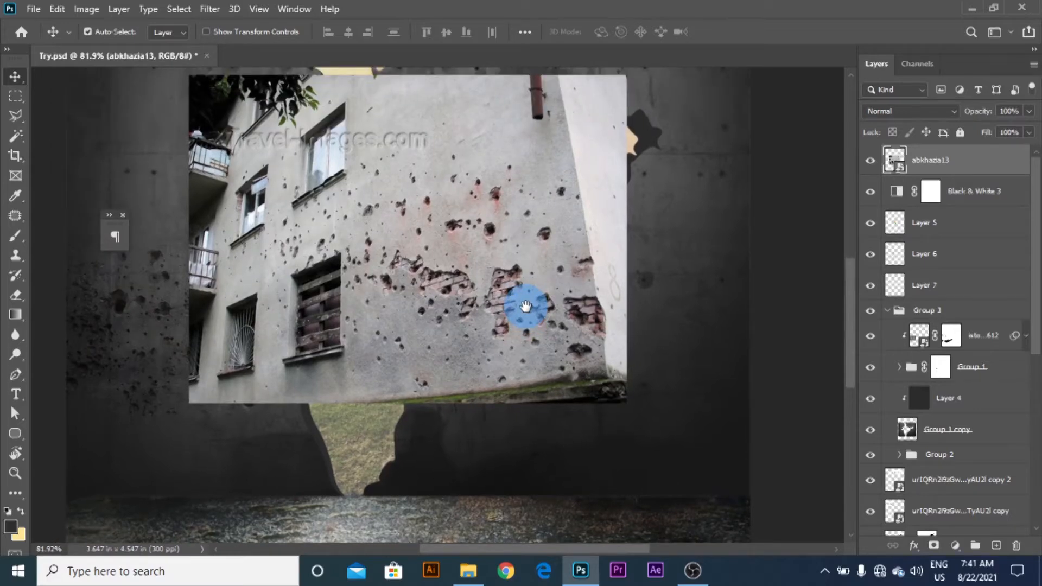
click(15, 115)
click(630, 369)
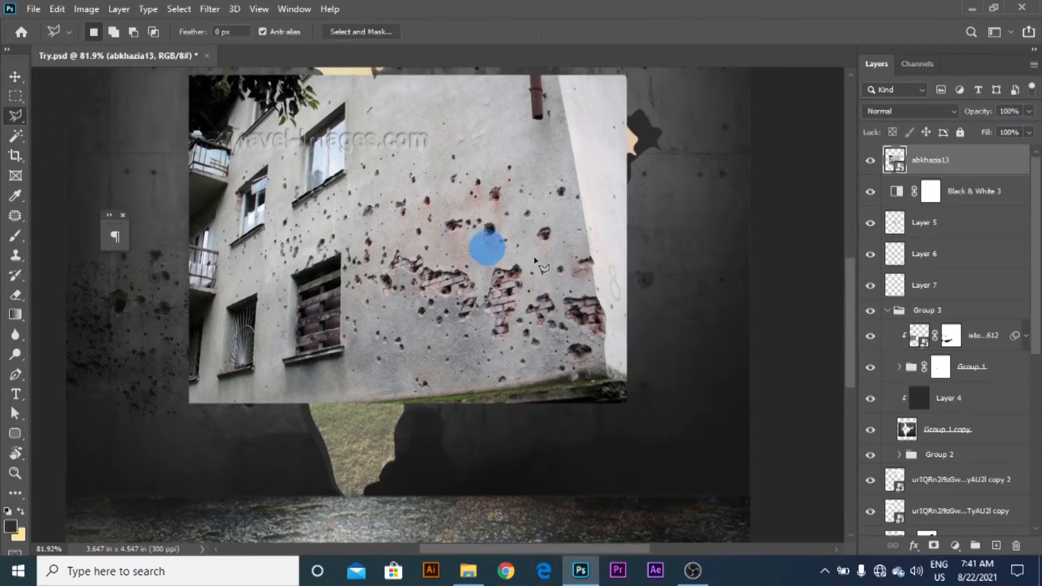
click(574, 152)
click(348, 186)
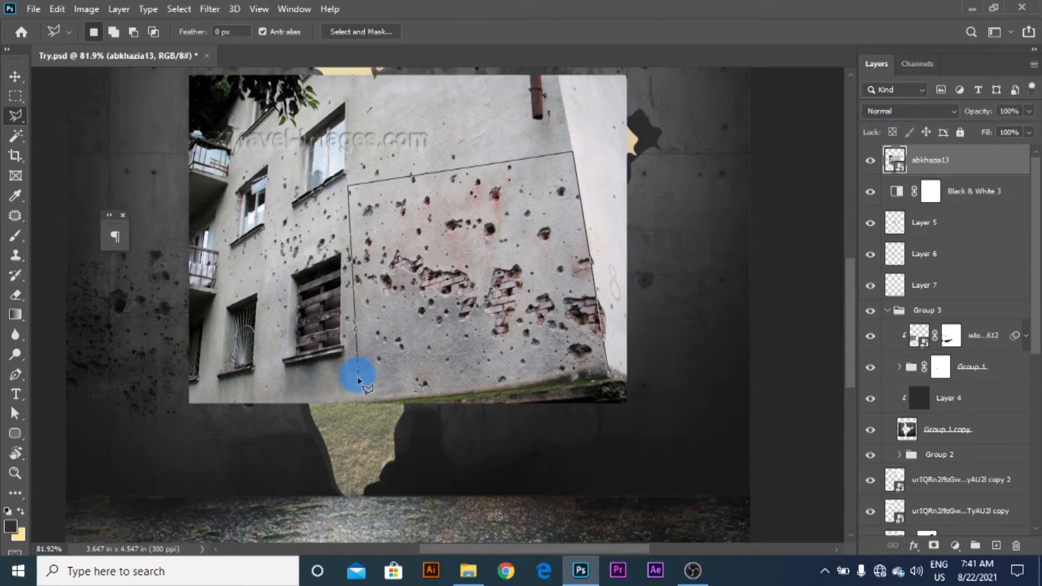
click(363, 407)
double_click(738, 374)
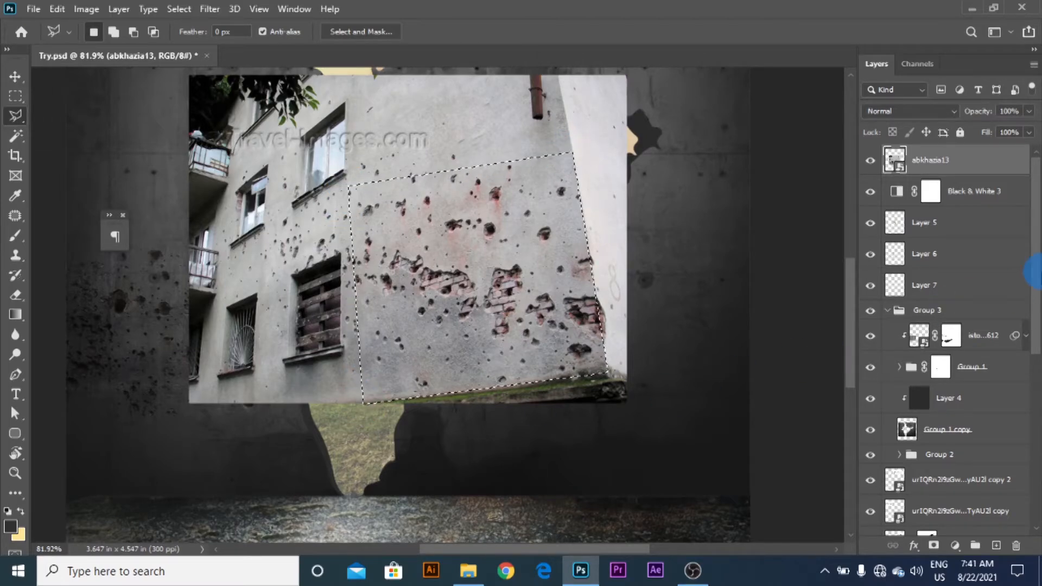
- Copy the selected wall area to its own layer and delete the original abkhazia13 layer
key(ctrl+j)
drag(926, 195, 1016, 546)
scroll(354, 233, down, 2)
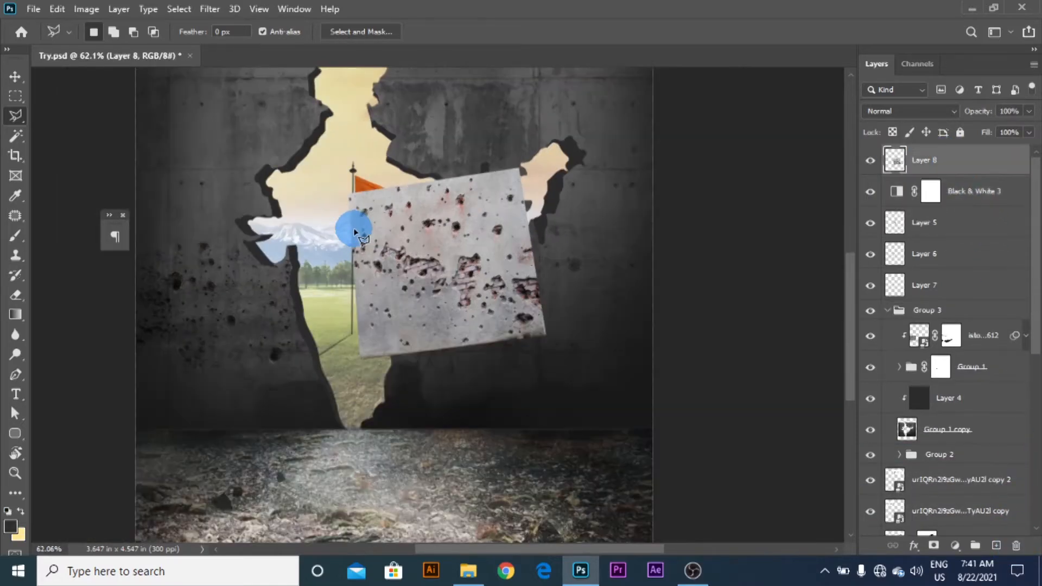
- Move the cut-out wall piece onto the lower wall east of the map cutout and rotate it so its upper edge is level
click(16, 76)
drag(400, 226, 535, 272)
key(ctrl+t)
drag(676, 184, 682, 204)
click(757, 34)
drag(606, 271, 613, 272)
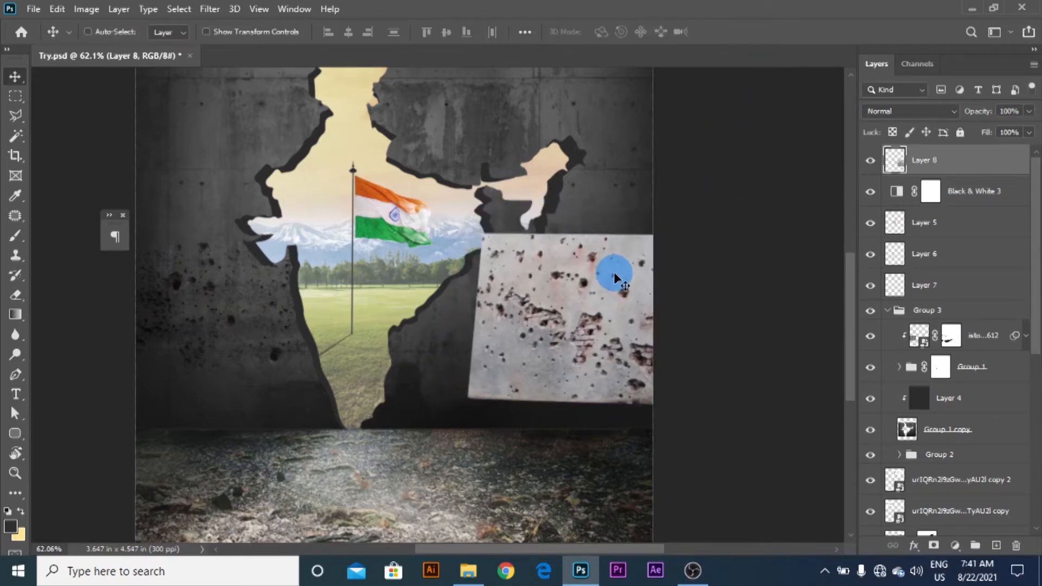
- Distort the cut-out wall piece by pulling its two west corners outward so its slanted side becomes more upright
key(ctrl+t)
right_click(538, 251)
click(472, 239)
drag(474, 236, 445, 231)
click(466, 400)
drag(464, 404, 456, 400)
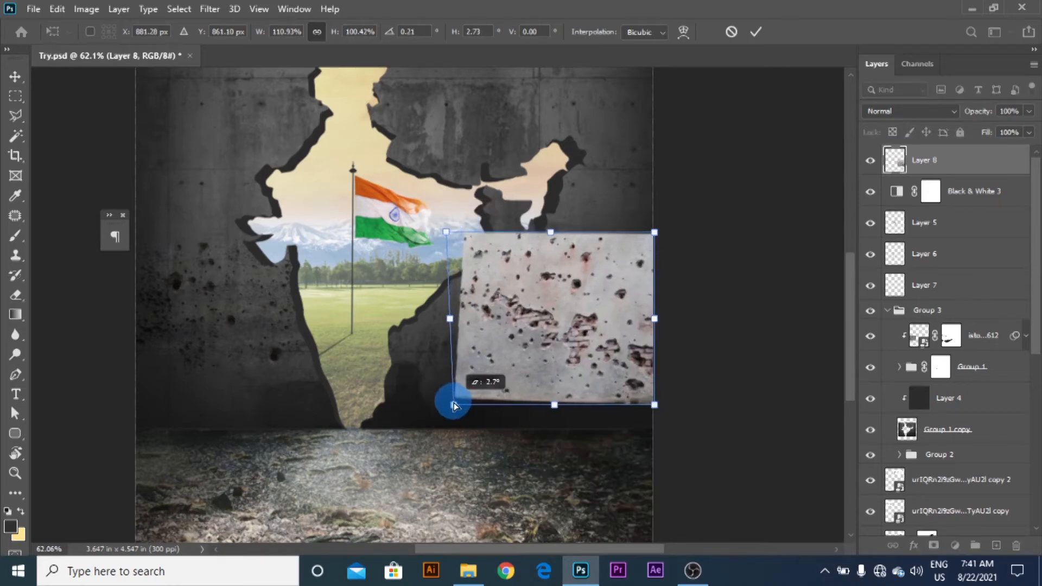
- Enlarge the wall piece to cover the lower wall east of the map cutout, down to the ground line
drag(524, 356, 476, 364)
drag(606, 414, 672, 421)
mouse_move(632, 391)
mouse_down()
mouse_move(640, 384)
mouse_move(624, 383)
mouse_up()
drag(655, 444, 624, 402)
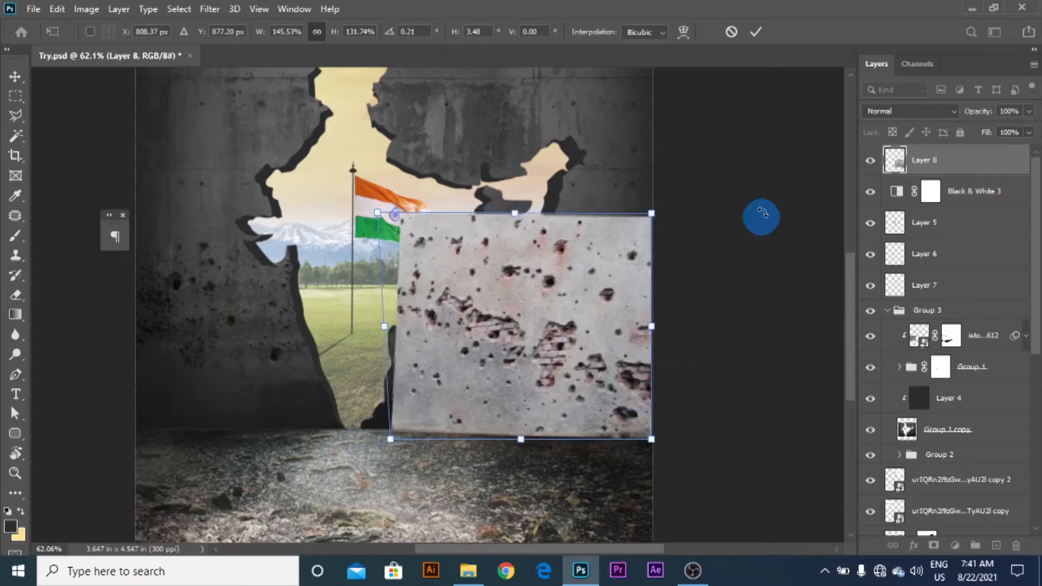
drag(651, 442, 643, 432)
drag(622, 396, 627, 396)
click(758, 34)
- Move Layer 8 into Group 3 as a clipped layer above the isto...612 layer and set its blend mode to Soft Light
drag(921, 161, 982, 334)
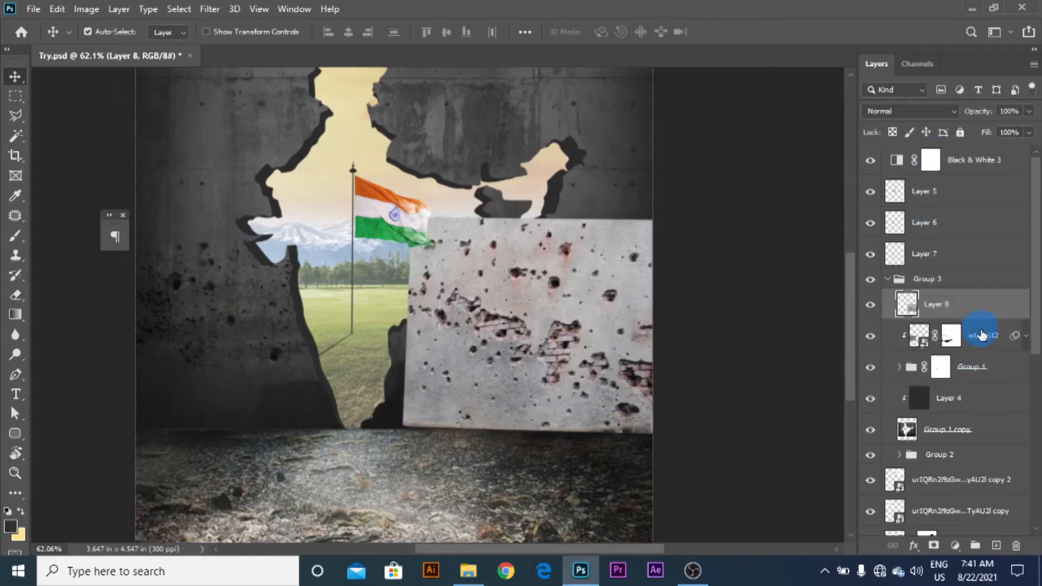
alt+click(979, 319)
click(904, 108)
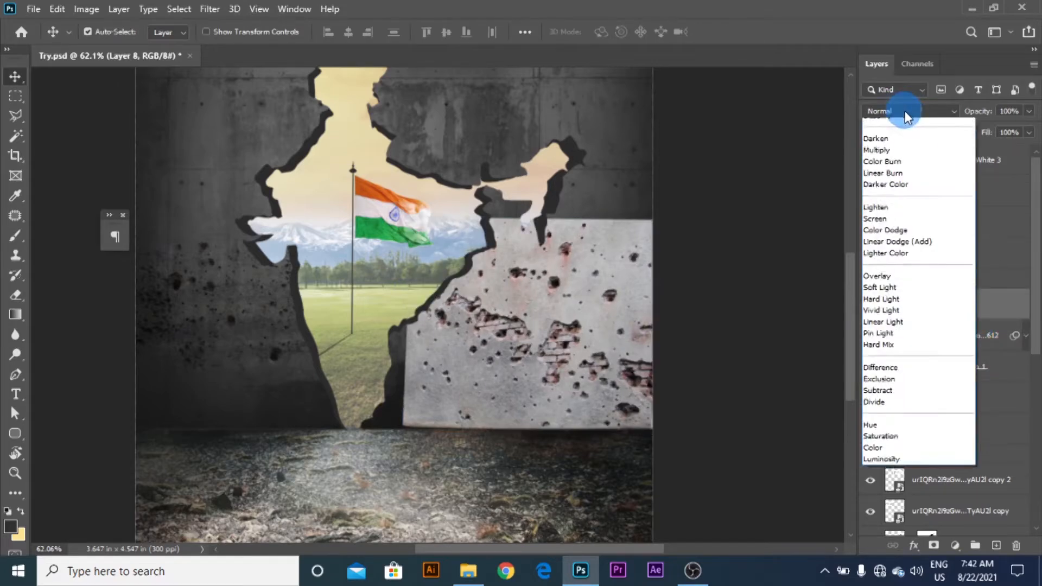
click(890, 307)
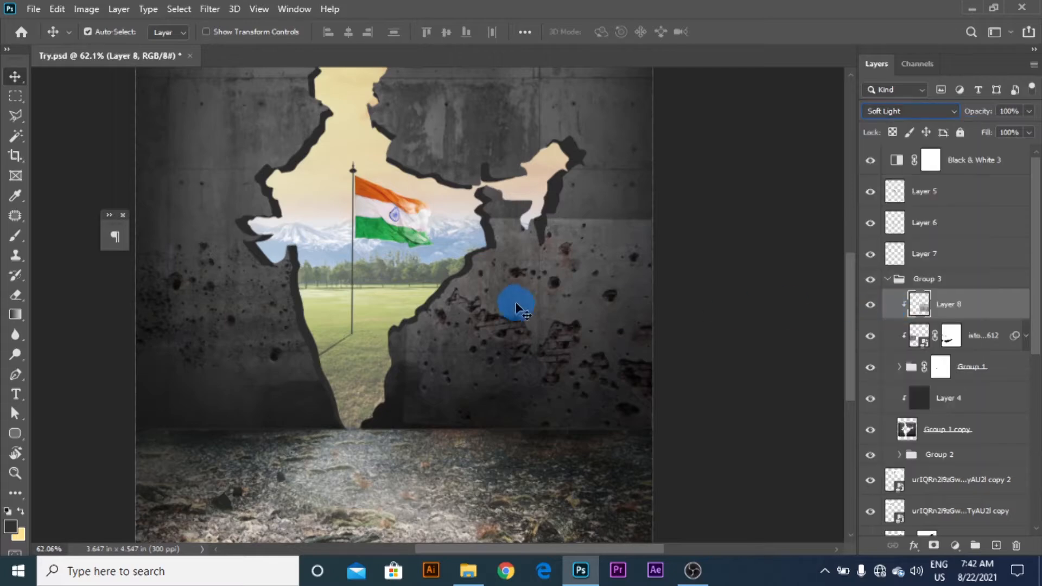
- Convert Layer 8 to a smart object and lower its brightness to -44 with Brightness/Contrast
right_click(985, 312)
right_click(983, 315)
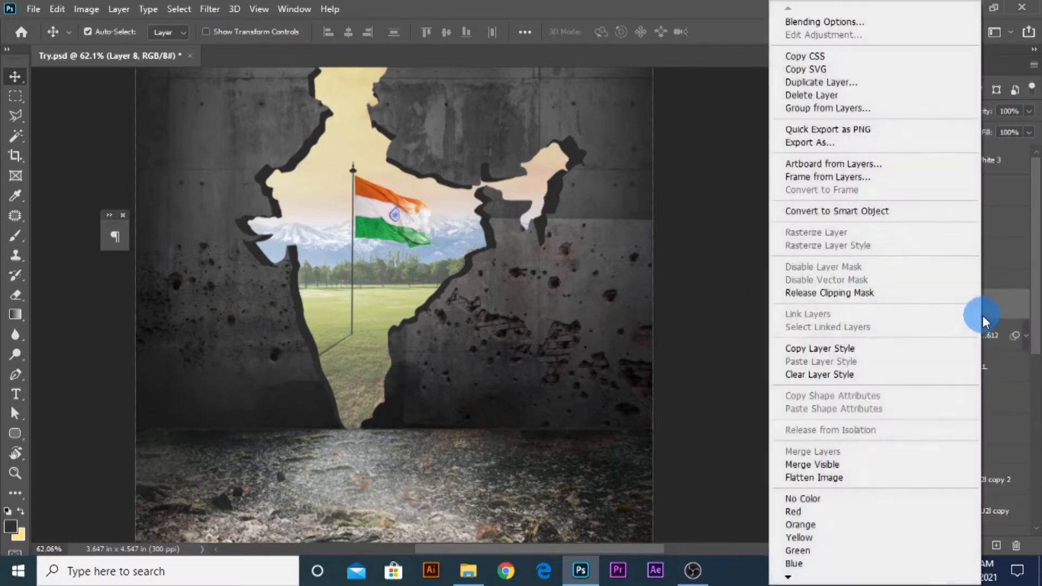
click(810, 211)
click(88, 14)
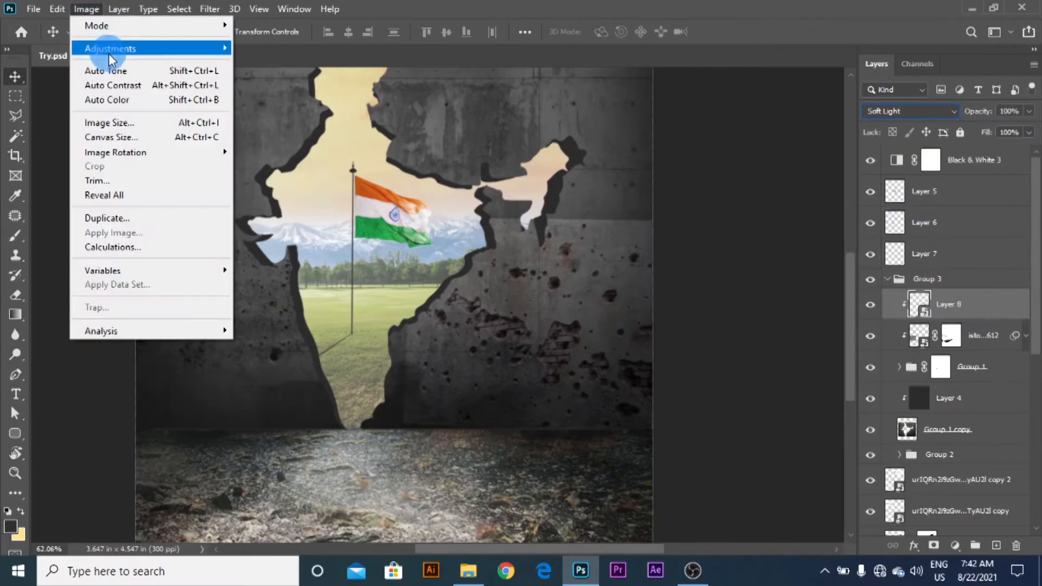
mouse_move(109, 48)
click(370, 48)
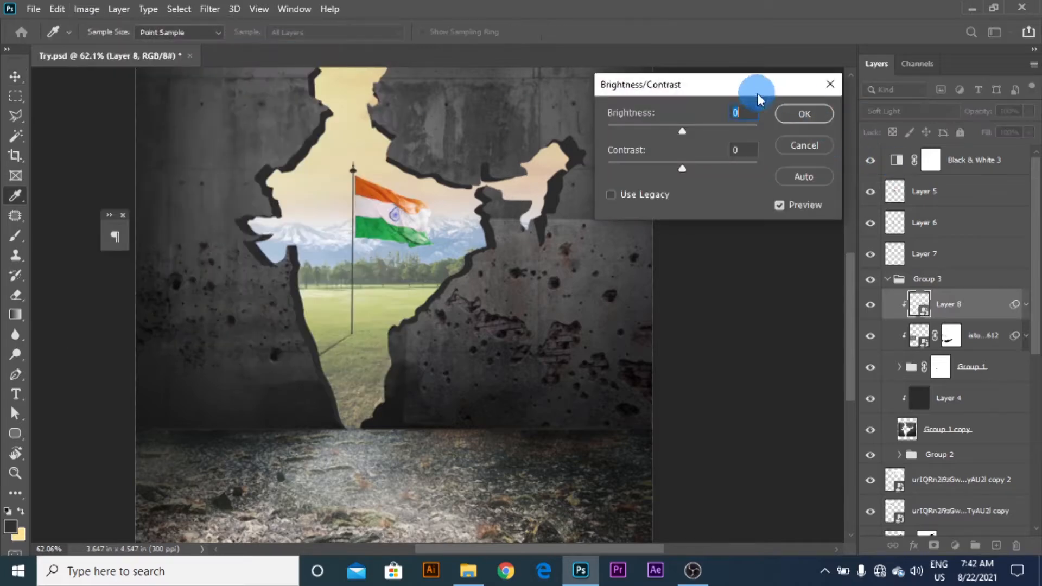
drag(723, 82, 810, 54)
drag(765, 104, 745, 98)
click(896, 86)
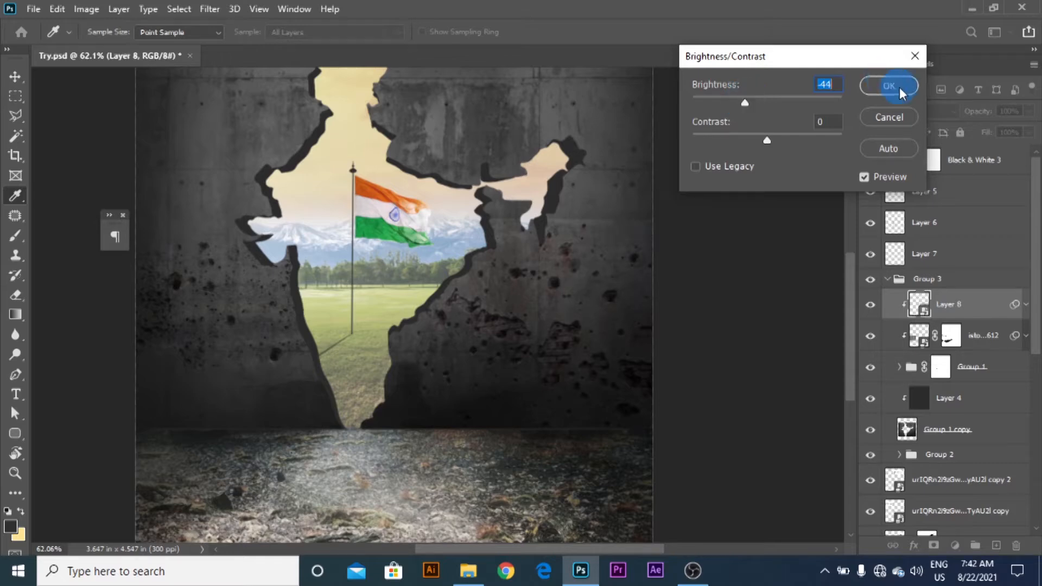
- Add a layer mask to Layer 8 and hide the bullet texture's hard upper edge with a soft black 125 px brush
scroll(570, 220, up, 5)
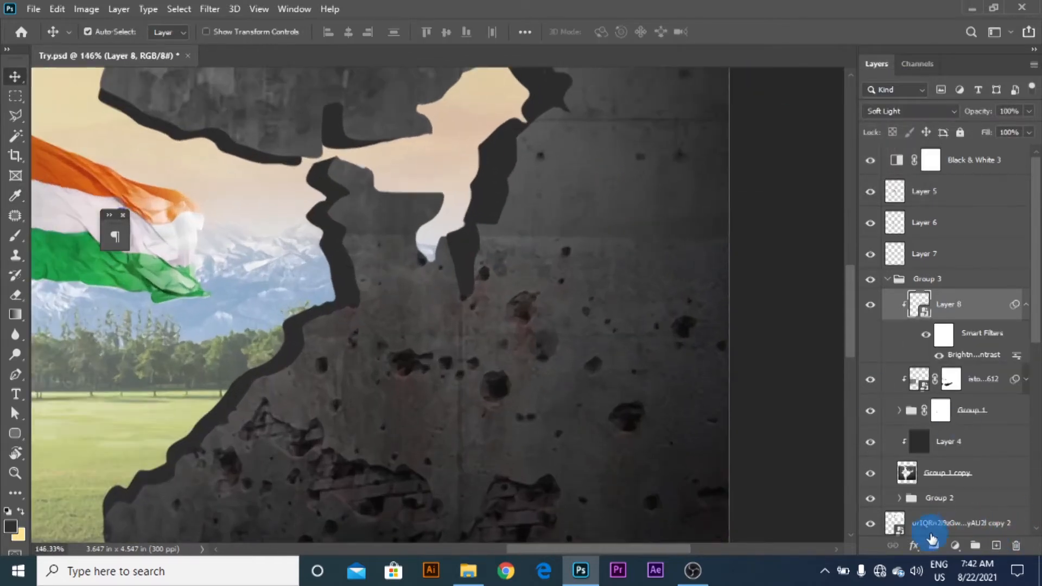
click(933, 542)
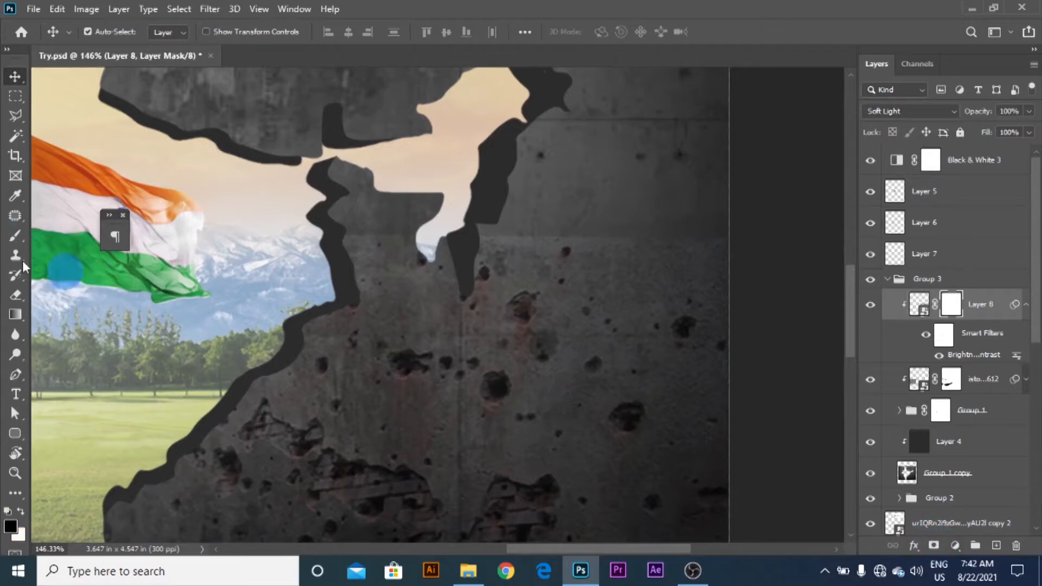
click(15, 235)
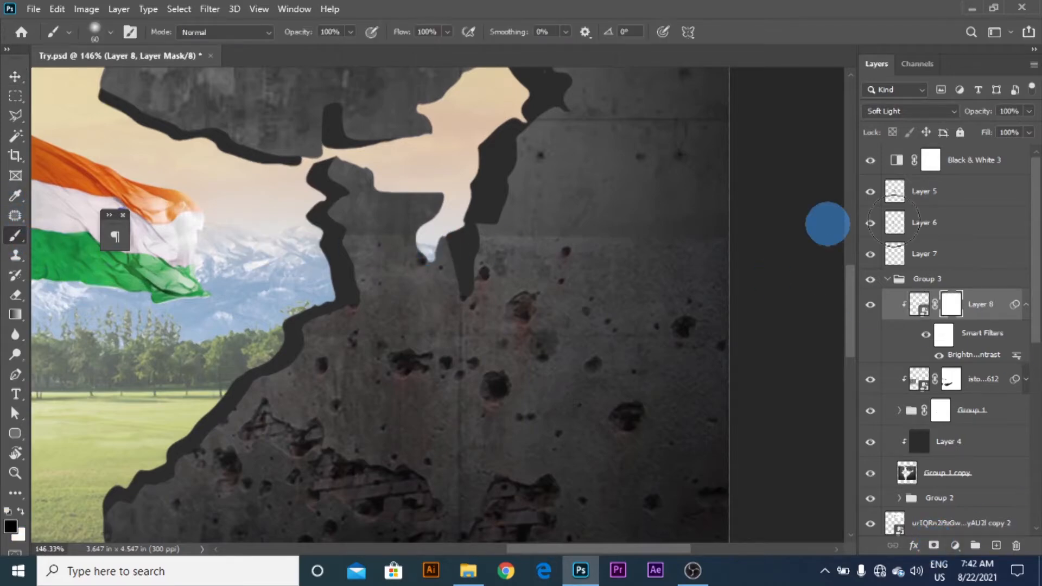
key(bracketright)
key(bracketright)
key(bracketright)
key(bracketright)
key(bracketright)
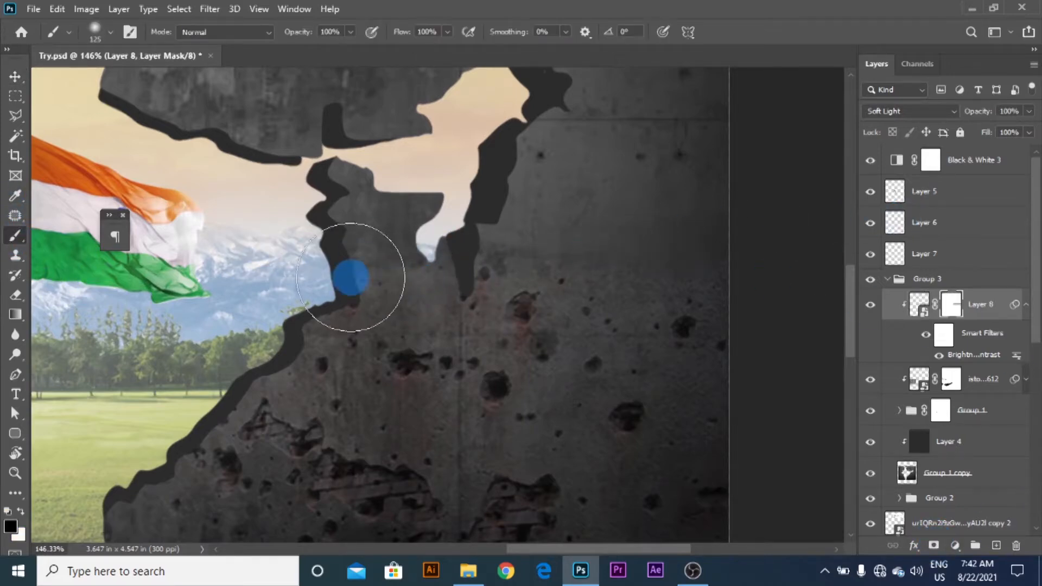
mouse_move(708, 256)
mouse_down()
mouse_move(685, 227)
mouse_move(614, 269)
mouse_move(604, 340)
mouse_move(255, 344)
mouse_move(430, 258)
mouse_move(455, 229)
mouse_move(480, 240)
mouse_move(672, 223)
mouse_up()
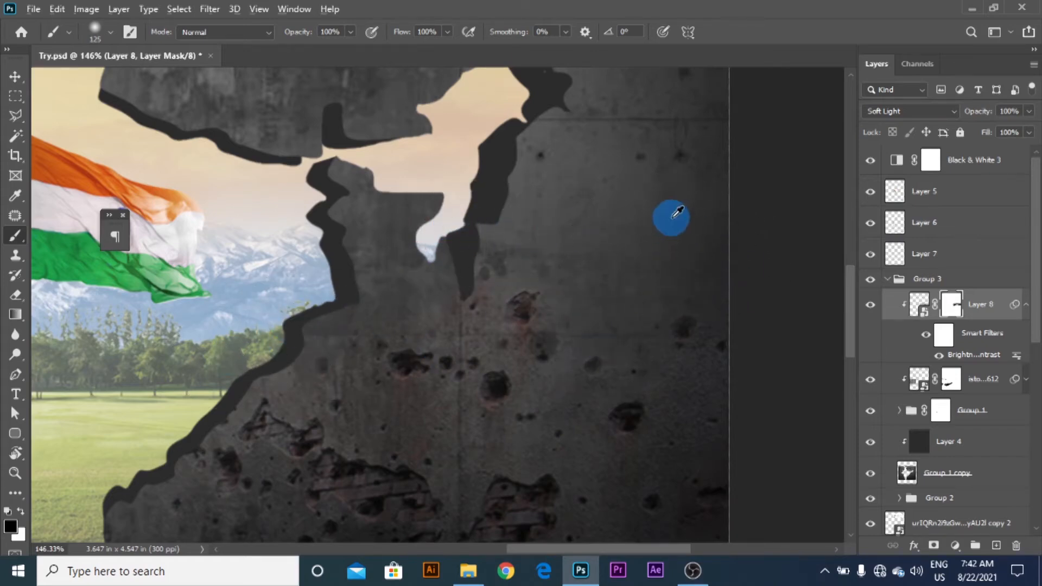
scroll(677, 225, down, 5)
scroll(683, 225, down, 2)
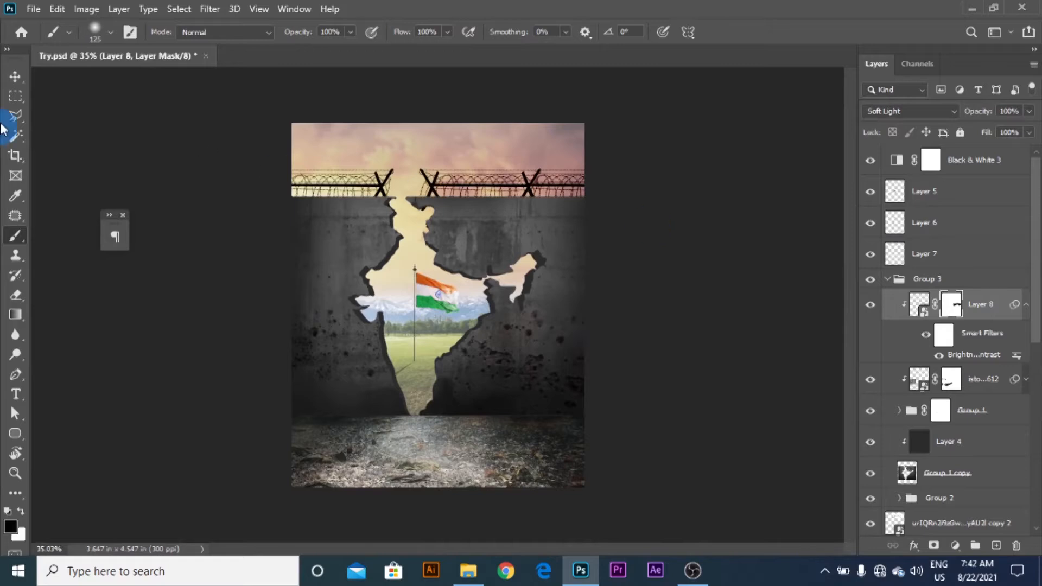
click(14, 81)
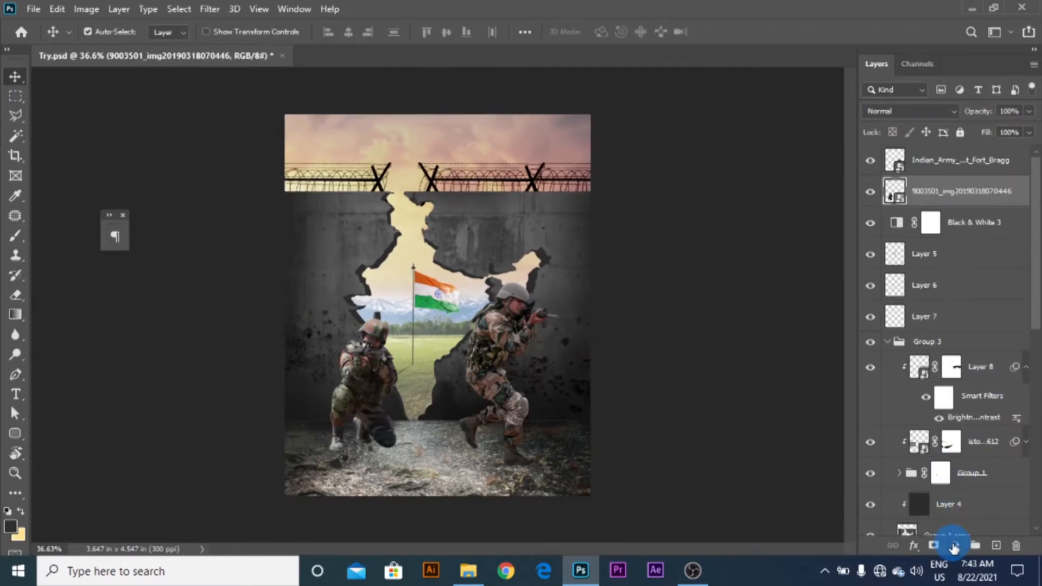
- Add a Black & White adjustment clipped to the kneeling soldier layer and set its opacity to 40%
click(955, 546)
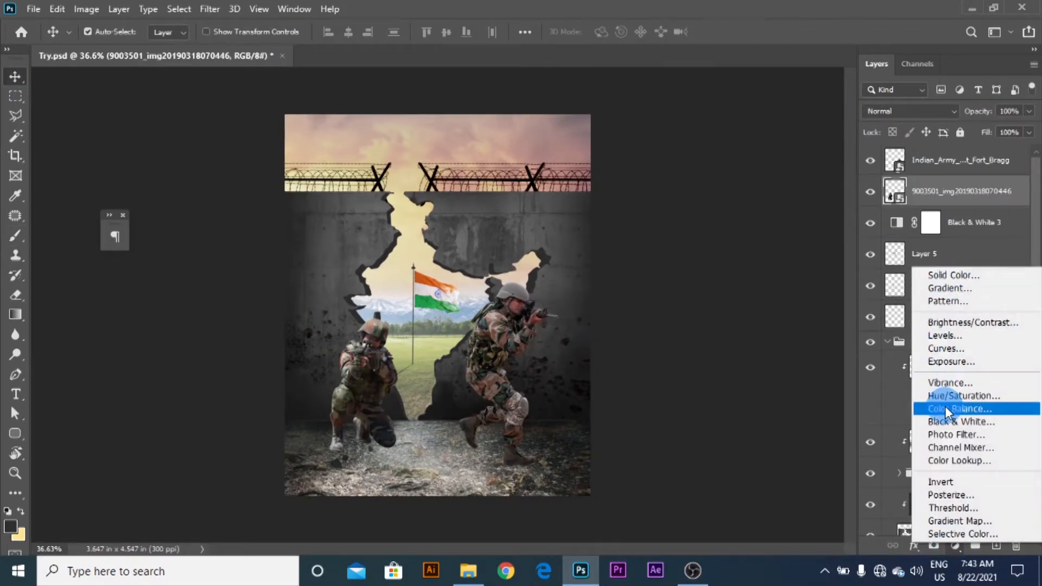
click(945, 422)
drag(1015, 217, 939, 202)
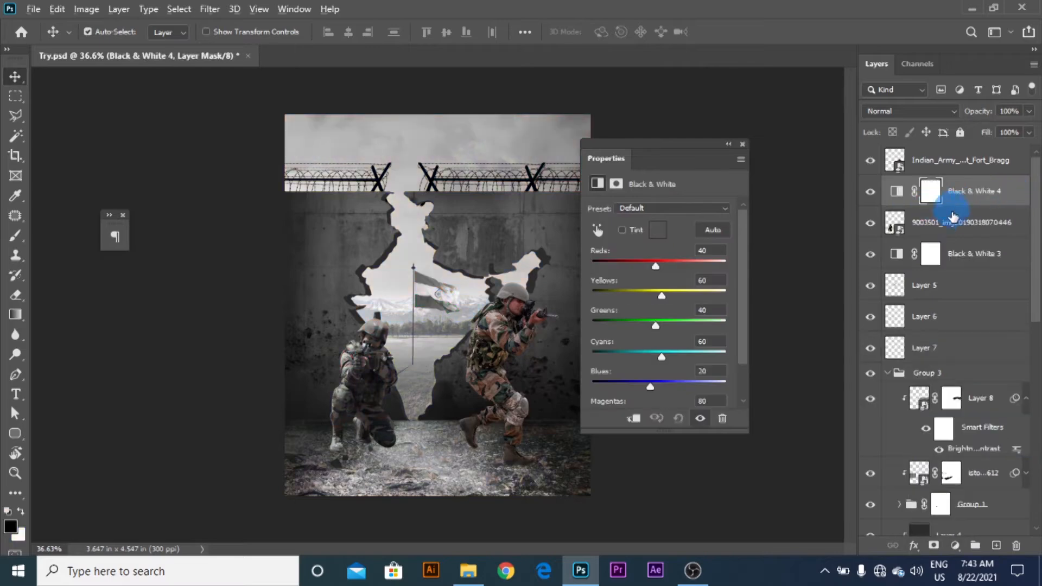
key(ctrl+alt+g)
click(1027, 112)
drag(1000, 128, 995, 128)
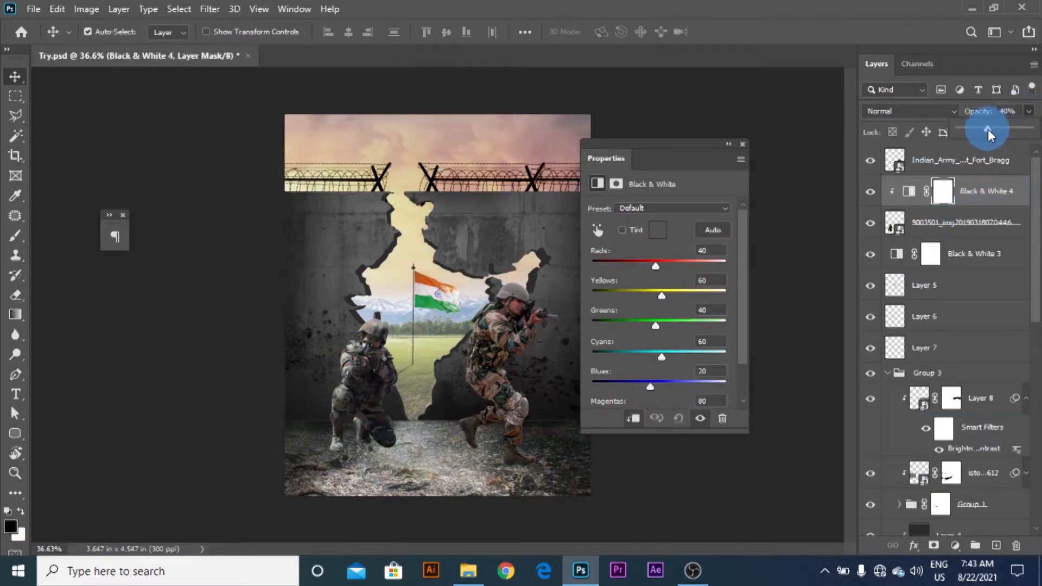
click(742, 144)
- Flip the kneeling soldier horizontally and shift him slightly east toward the map cutout
click(339, 435)
key(ctrl+t)
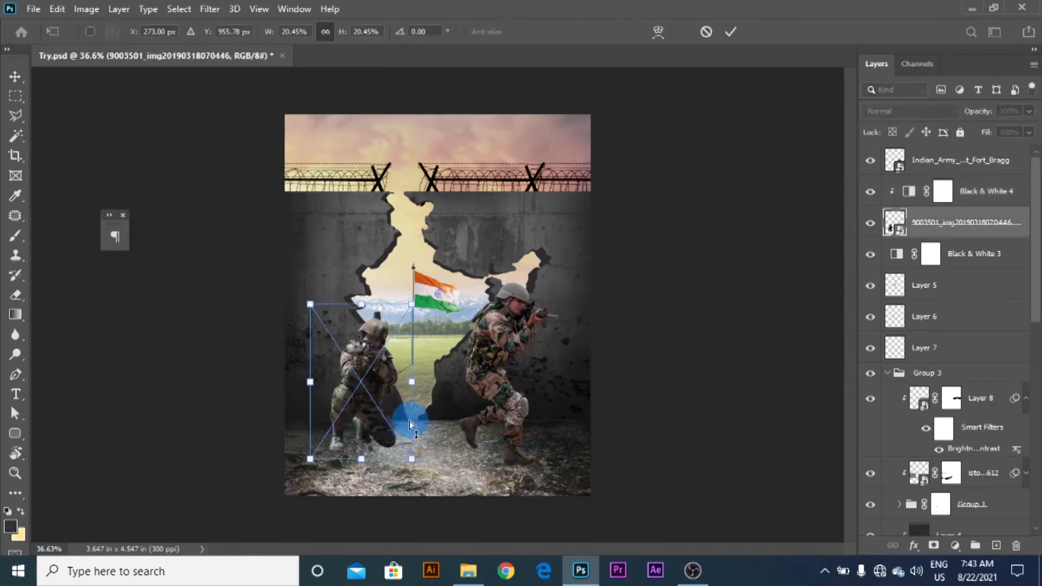
right_click(406, 423)
click(434, 398)
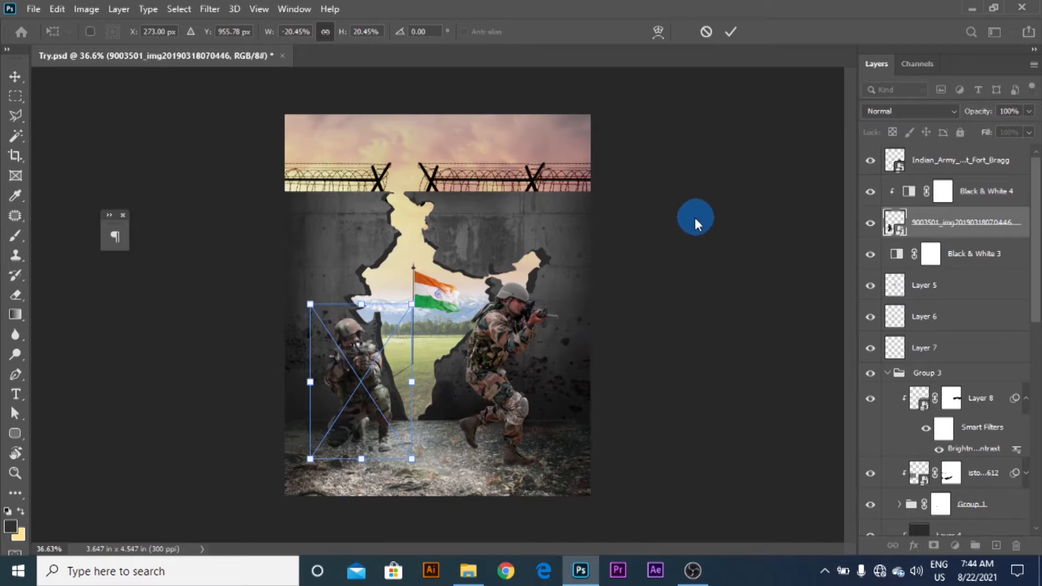
drag(411, 305, 384, 330)
click(730, 38)
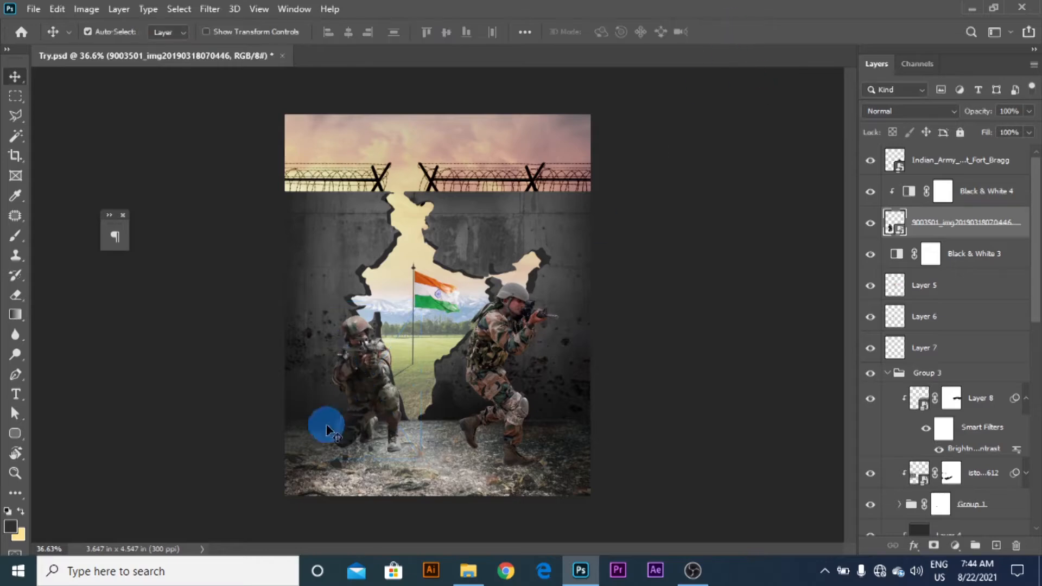
- Add a Black & White adjustment clipped to the Indian_Army...Fort_Bragg soldier layer and set its opacity to 40%
scroll(447, 344, up, 1)
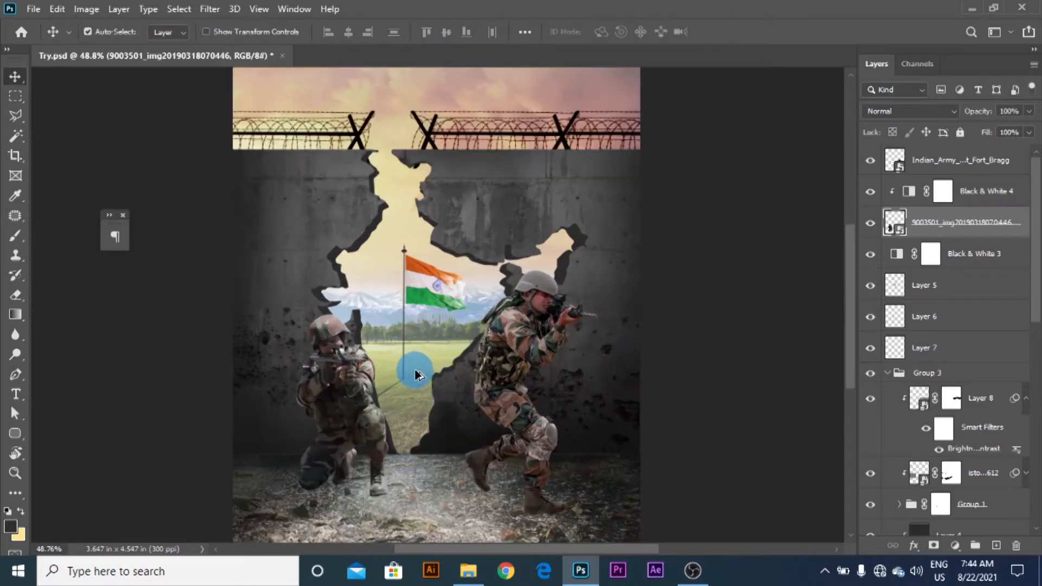
click(489, 338)
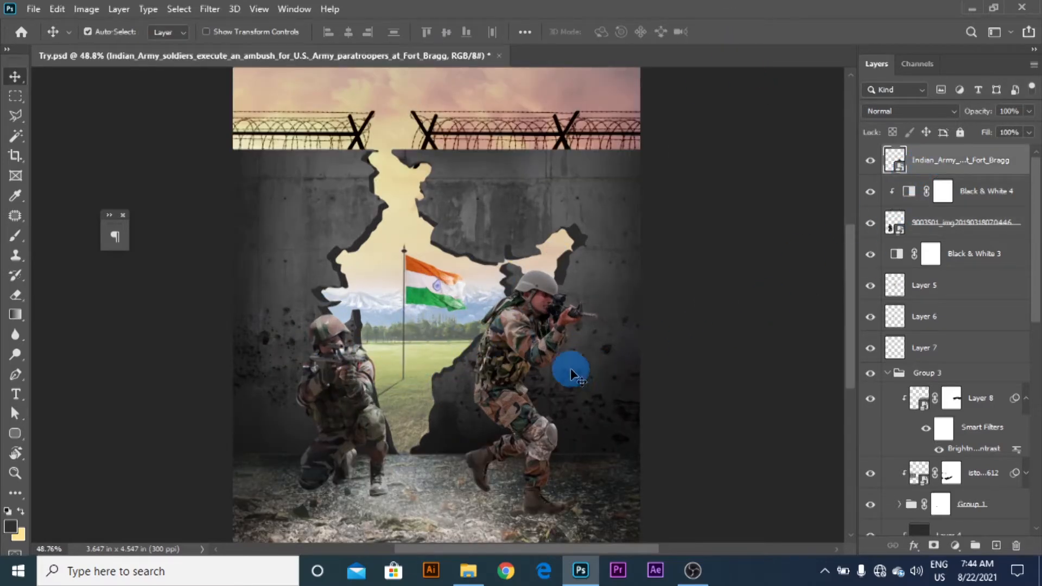
scroll(579, 374, down, 1)
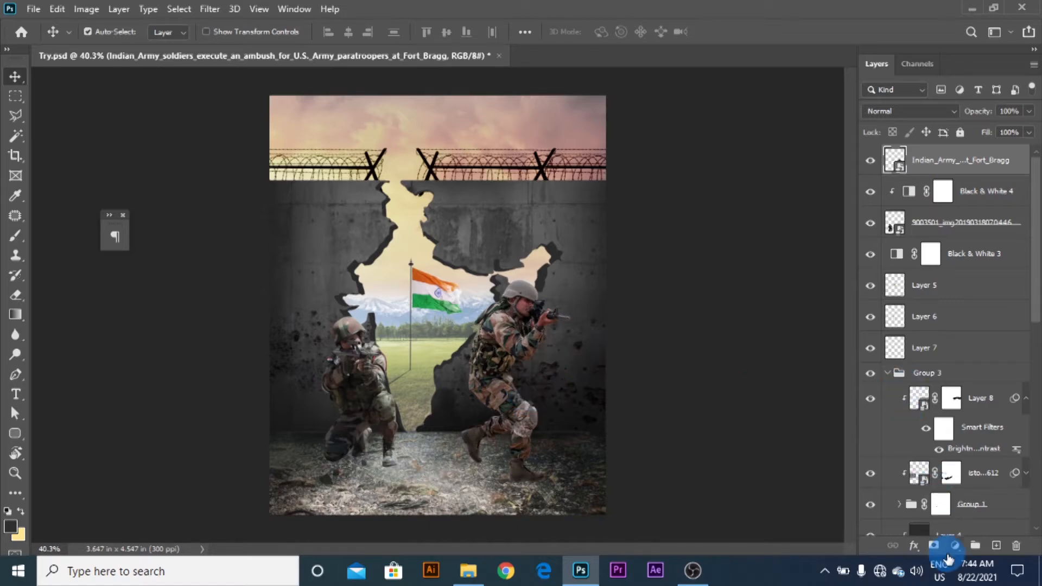
click(955, 549)
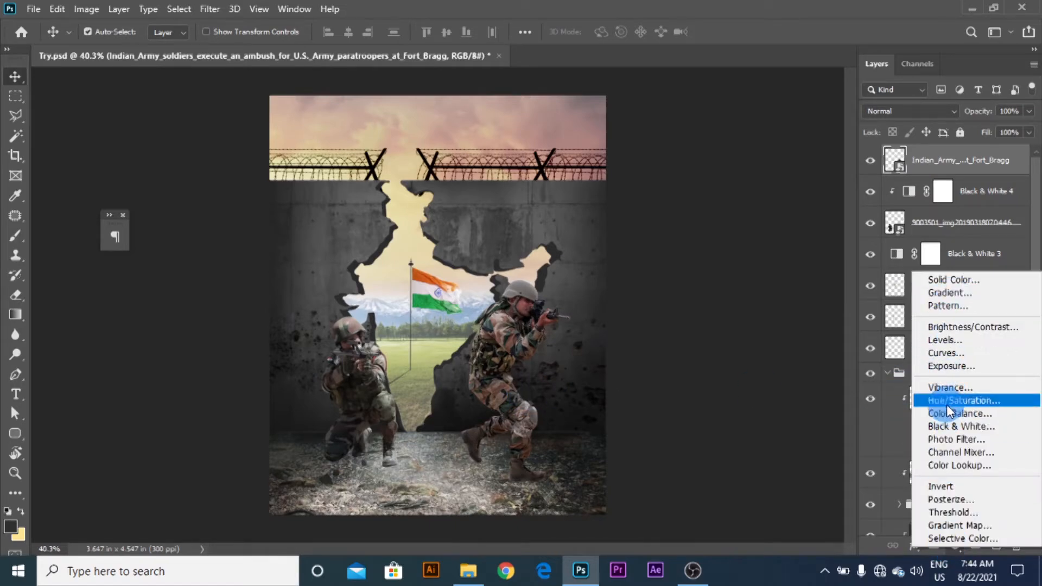
click(946, 426)
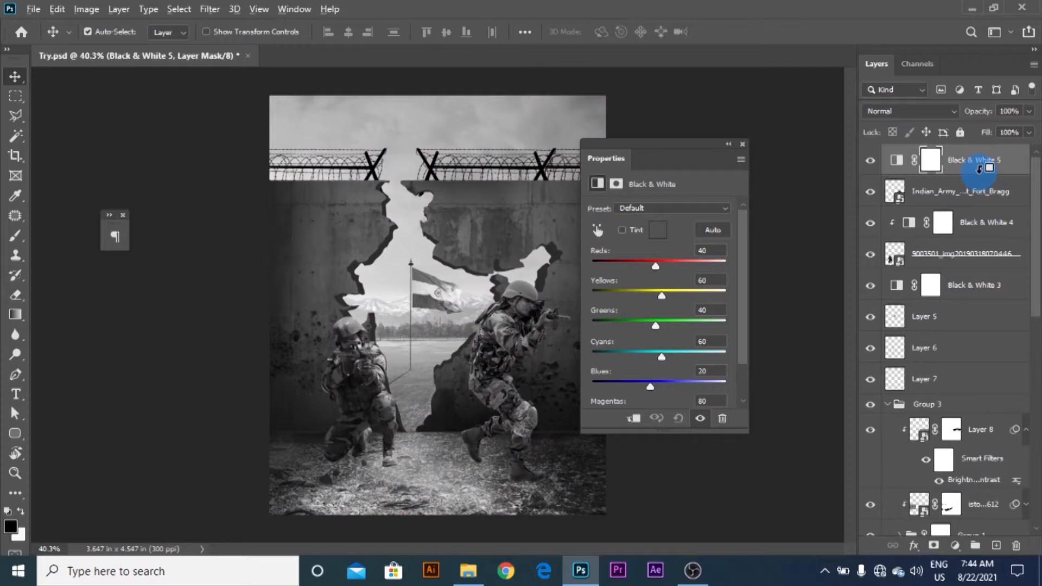
click(978, 169)
key(ctrl+0)
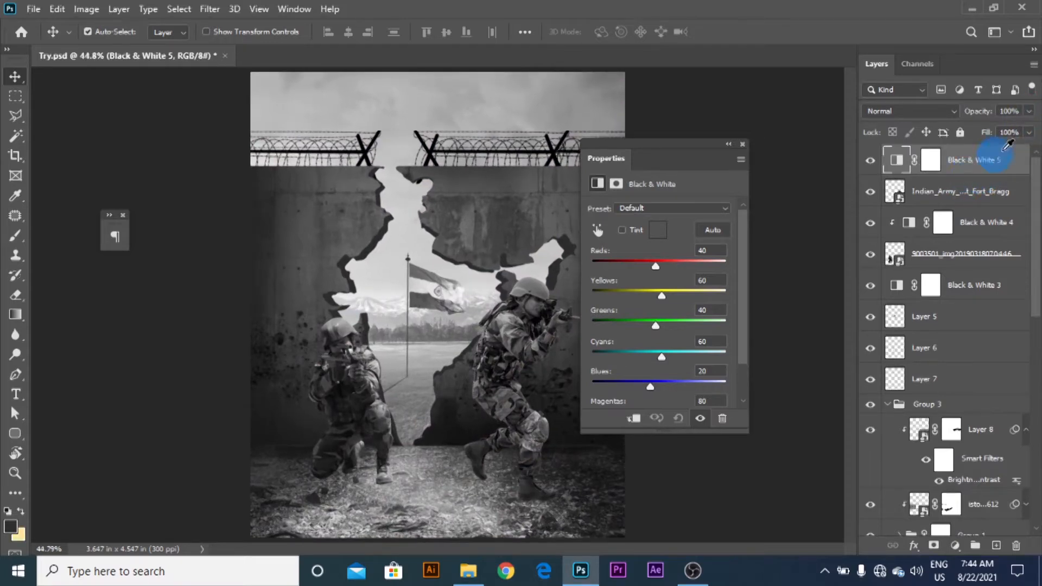
key(ctrl+alt+g)
click(1022, 117)
drag(998, 130, 987, 128)
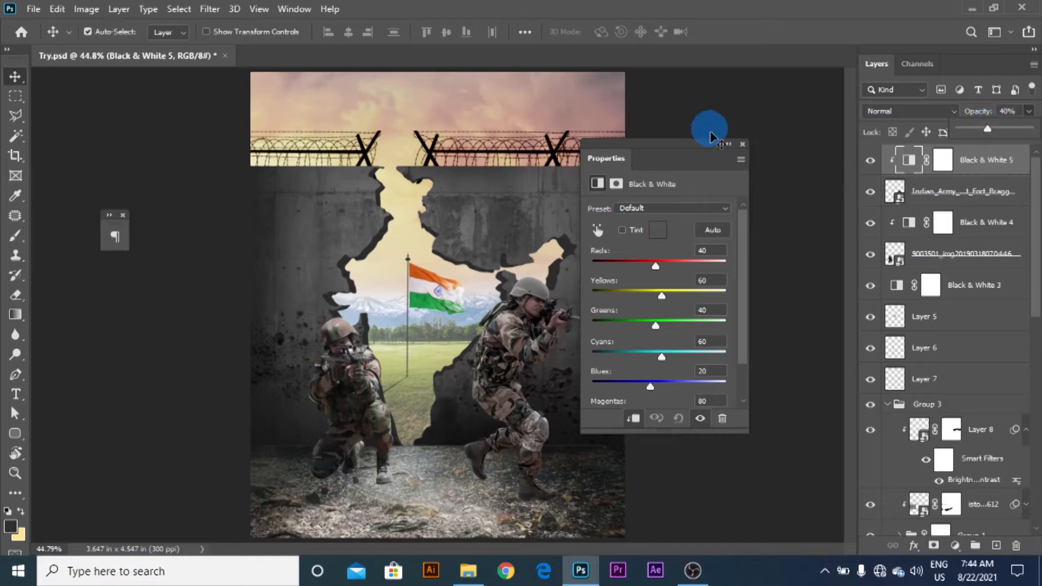
click(742, 145)
- Fill the kneeling soldier's outline with dark grey #111111 on a new layer directly beneath his layer
scroll(474, 369, down, 4)
scroll(491, 378, up, 2)
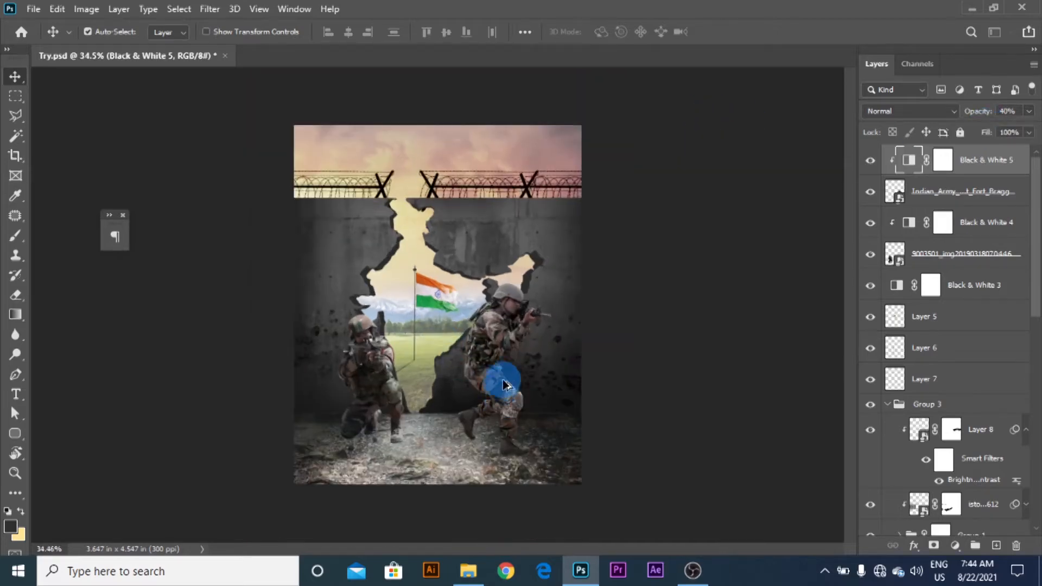
scroll(413, 394, up, 4)
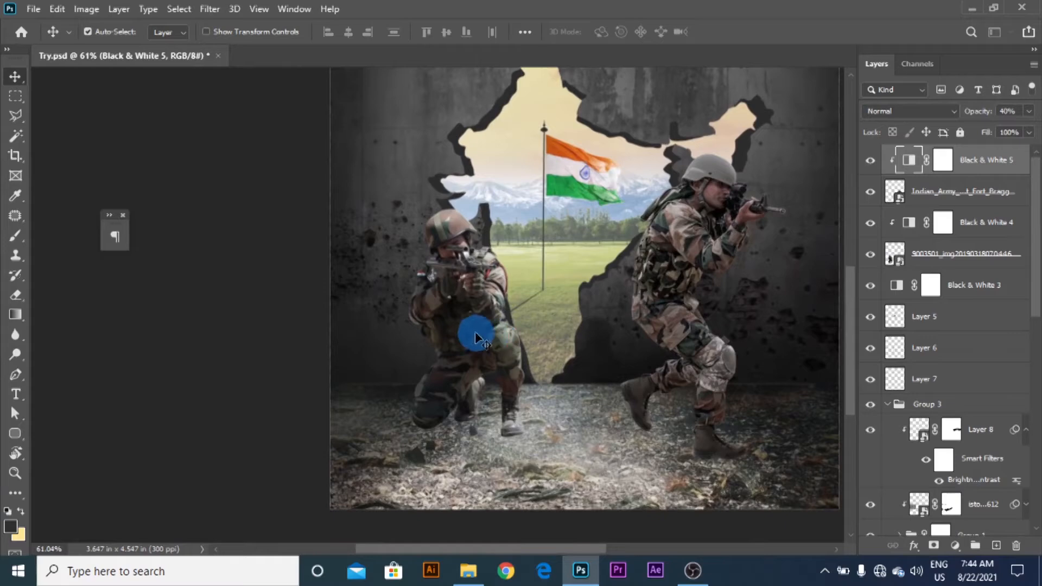
click(476, 337)
ctrl+click(895, 260)
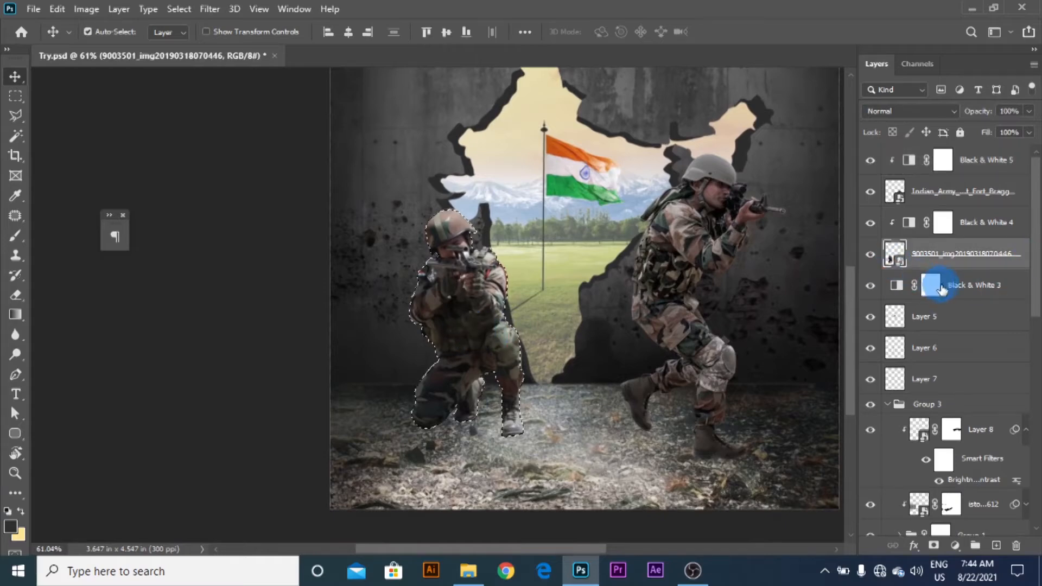
click(931, 283)
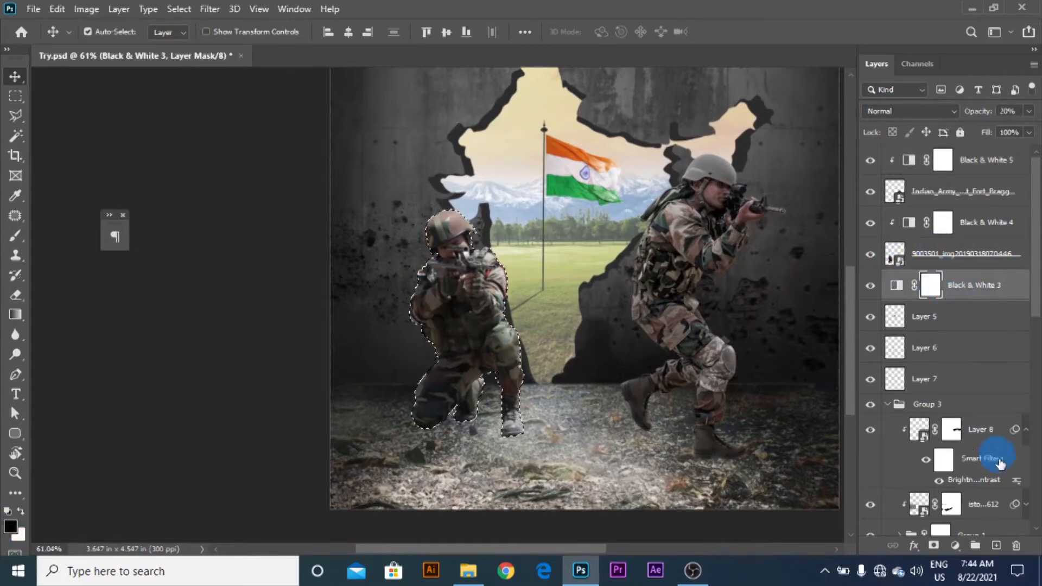
click(996, 545)
click(10, 527)
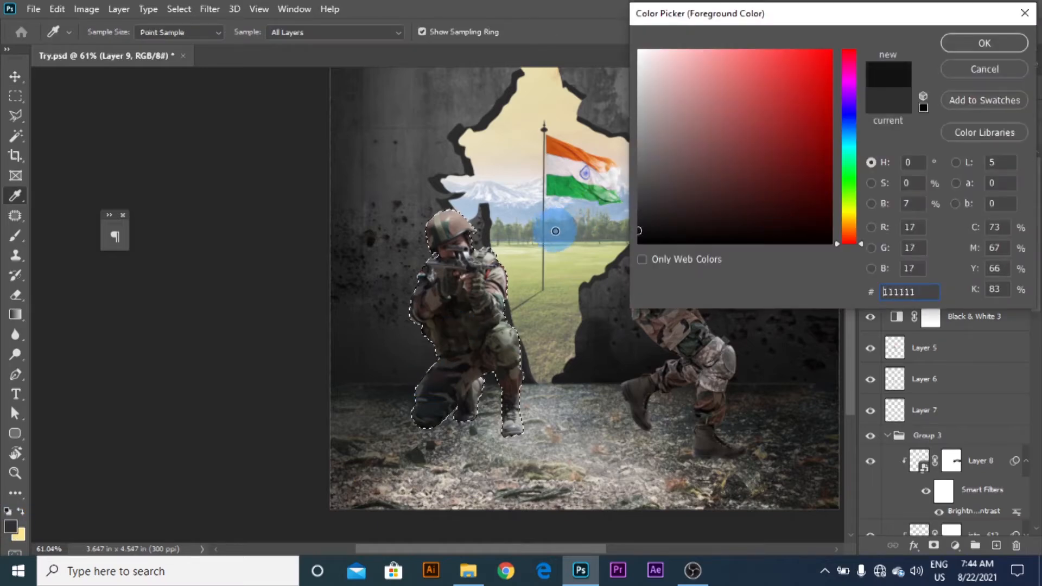
click(985, 41)
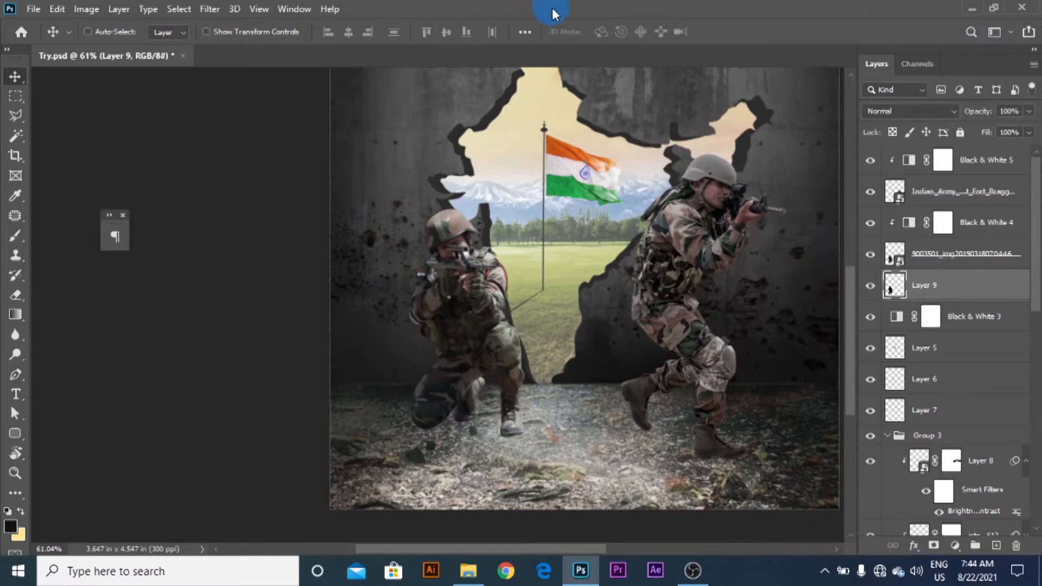
- Flatten the dark silhouette to 28.49% height, skew it 61.04° and rotate it -4.4° so it lies behind the kneeling soldier as a ground shadow
key(ctrl+t)
drag(467, 210, 348, 374)
click(545, 434)
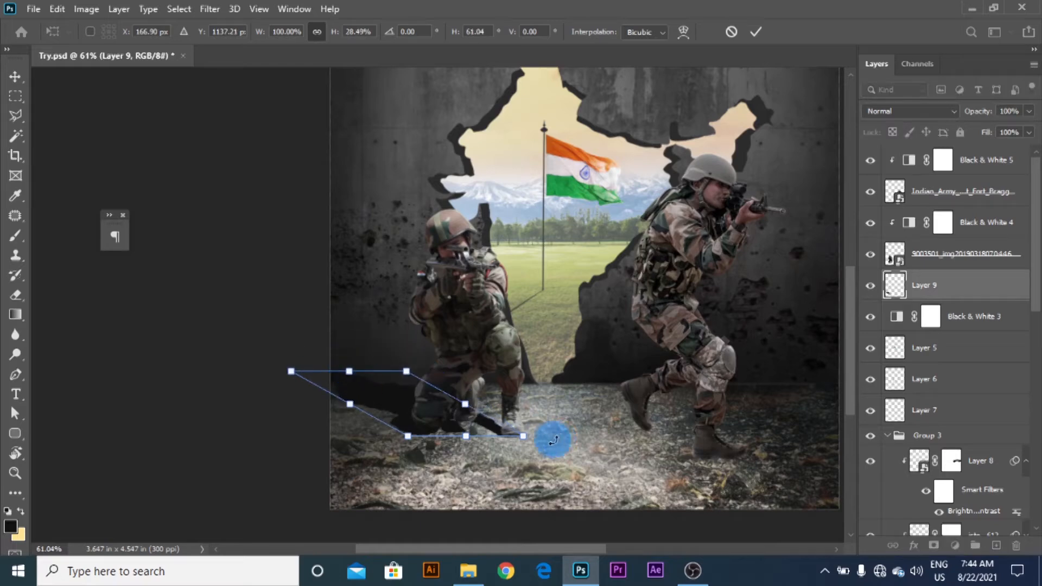
drag(562, 428, 560, 419)
drag(426, 402, 429, 409)
click(511, 410)
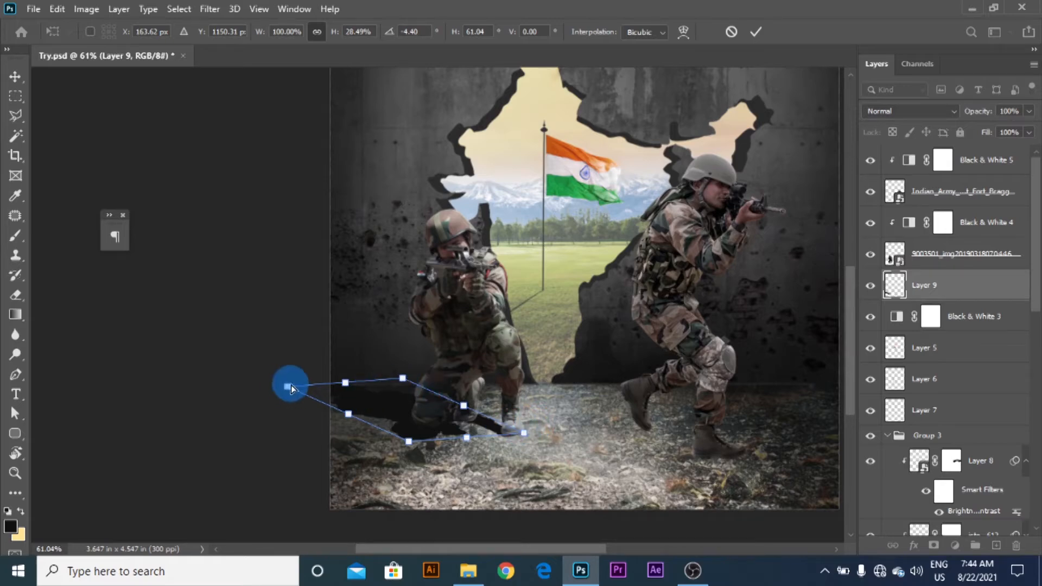
click(755, 33)
- Convert the kneeling soldier's ground shadow layer to a smart object
alt+scroll(561, 298, down, 4)
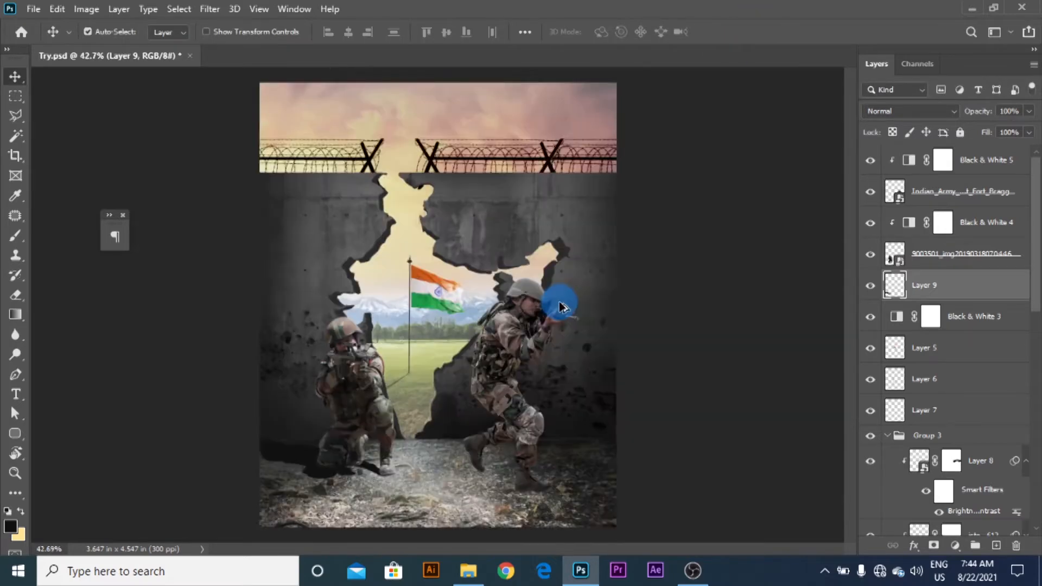
right_click(928, 285)
click(791, 204)
alt+scroll(396, 339, up, 2)
scroll(396, 339, down, 1)
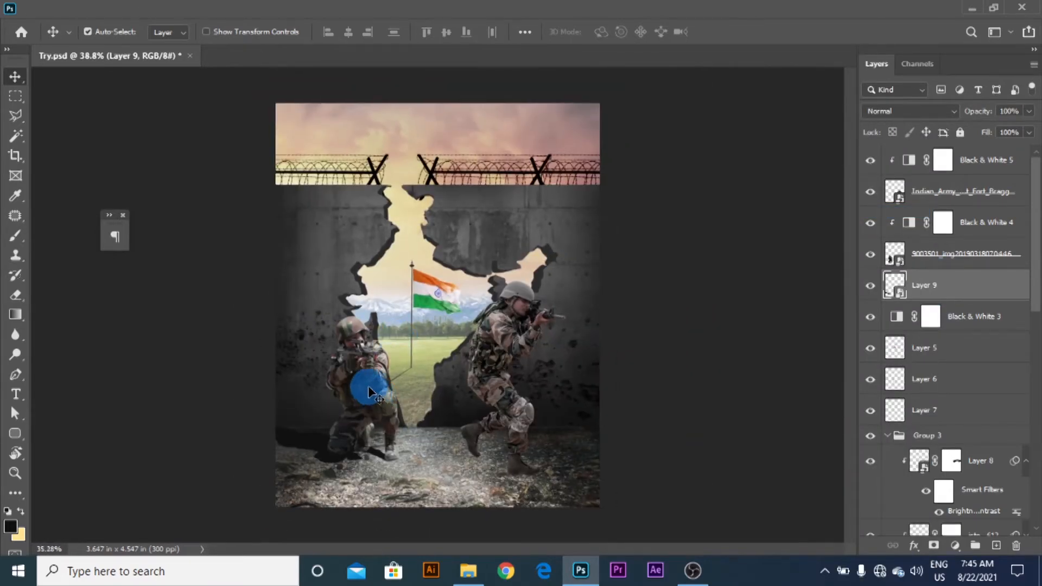
scroll(324, 431, up, 2)
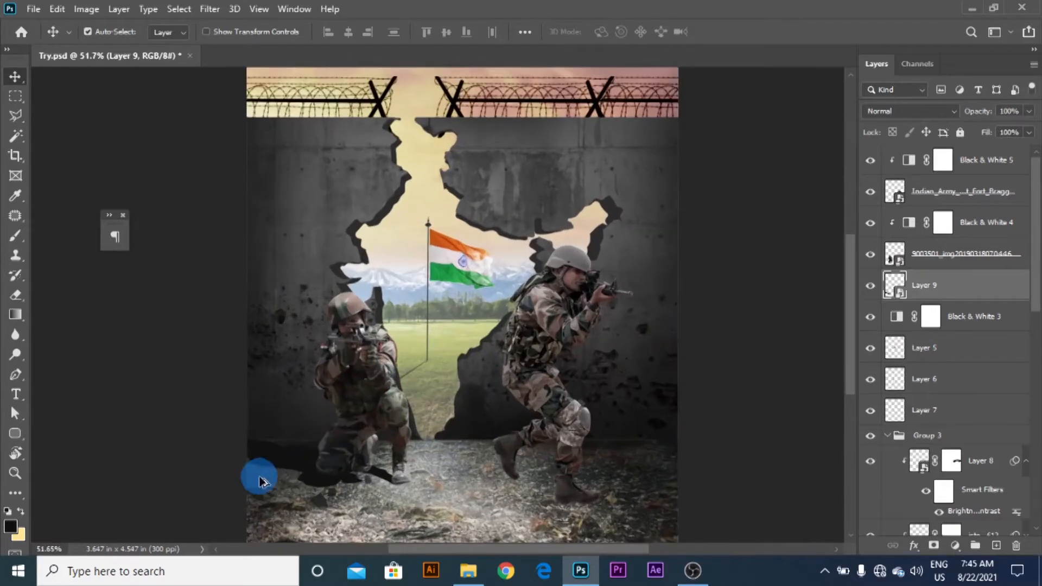
- Scale both soldiers together with their Black & White adjustments and the ground shadow to 99.87%
drag(271, 459, 312, 422)
scroll(312, 423, down, 1)
ctrl+shift+click(365, 418)
mouse_move(383, 401)
mouse_down()
mouse_move(363, 400)
mouse_move(354, 413)
mouse_move(365, 412)
mouse_up()
ctrl+shift+click(530, 332)
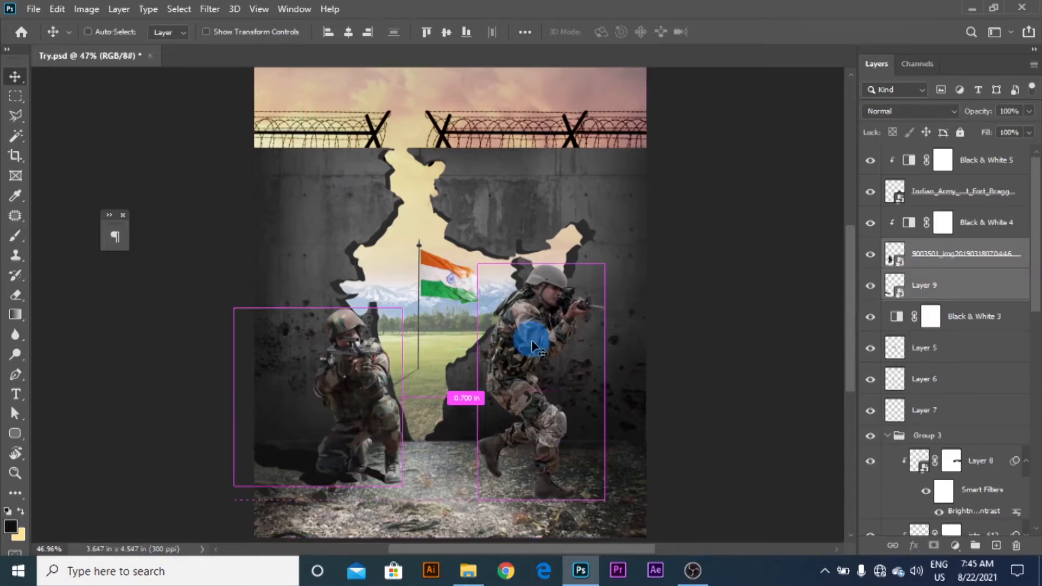
ctrl+click(984, 224)
ctrl+click(997, 160)
key(ctrl+t)
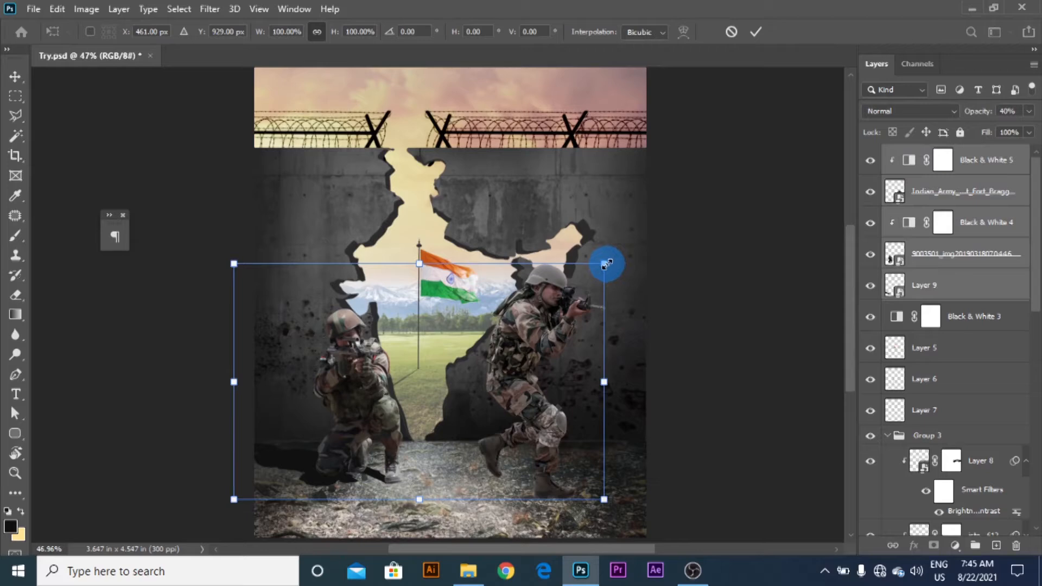
mouse_move(608, 263)
mouse_down()
mouse_move(614, 256)
mouse_move(604, 263)
mouse_up()
key(ctrl+z)
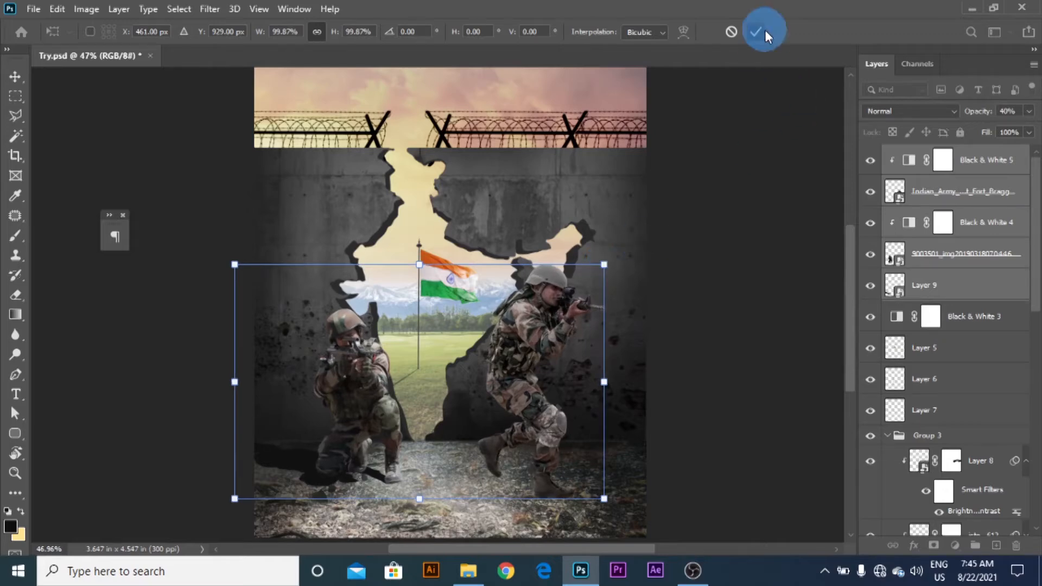
click(764, 30)
- Soften the kneeling soldier's ground shadow on Layer 9 with a Gaussian Blur
scroll(330, 503, up, 3)
drag(330, 502, 504, 374)
click(988, 282)
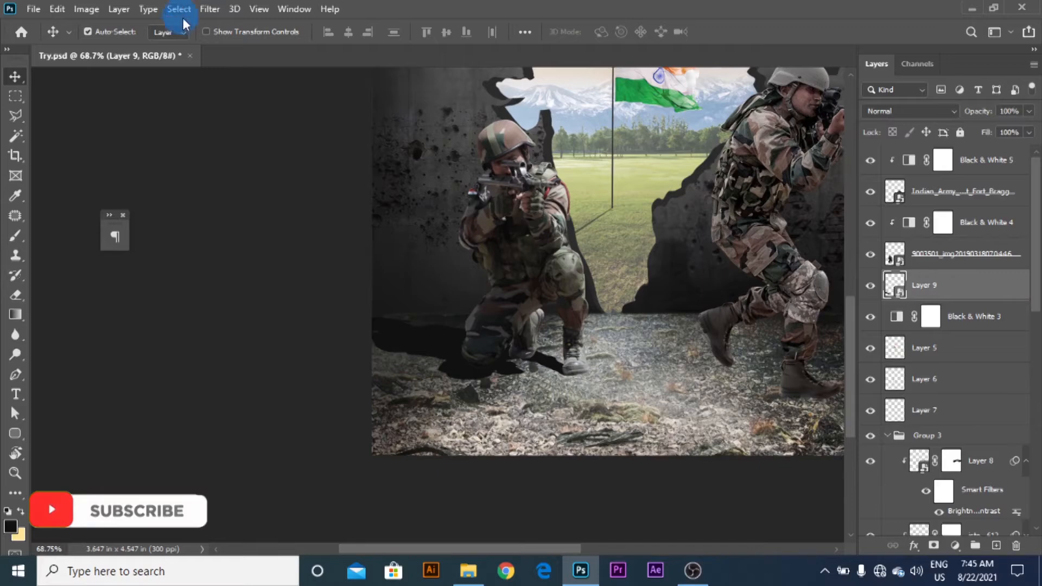
click(209, 8)
mouse_move(233, 184)
click(438, 239)
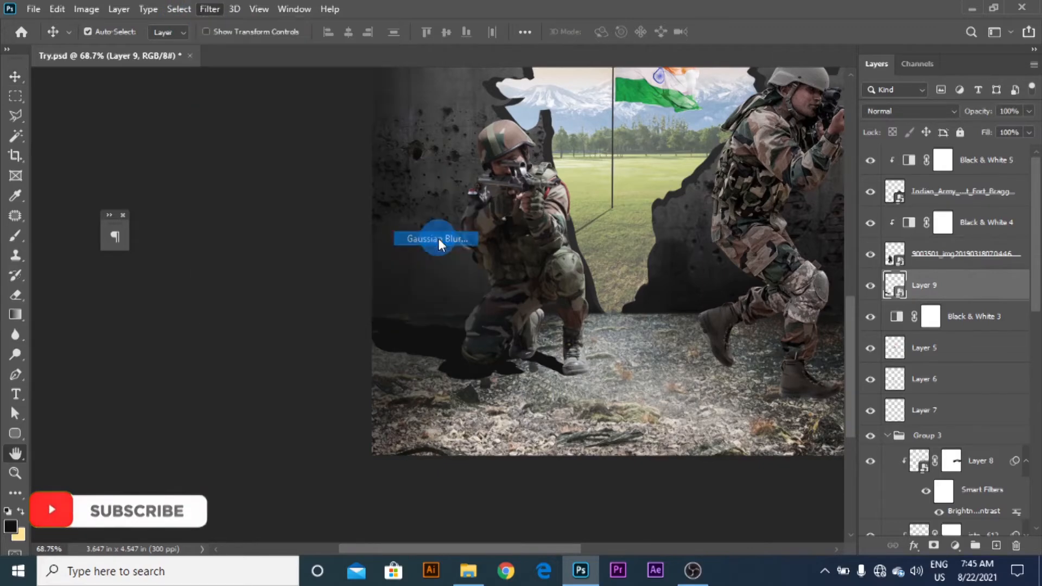
drag(841, 271, 837, 271)
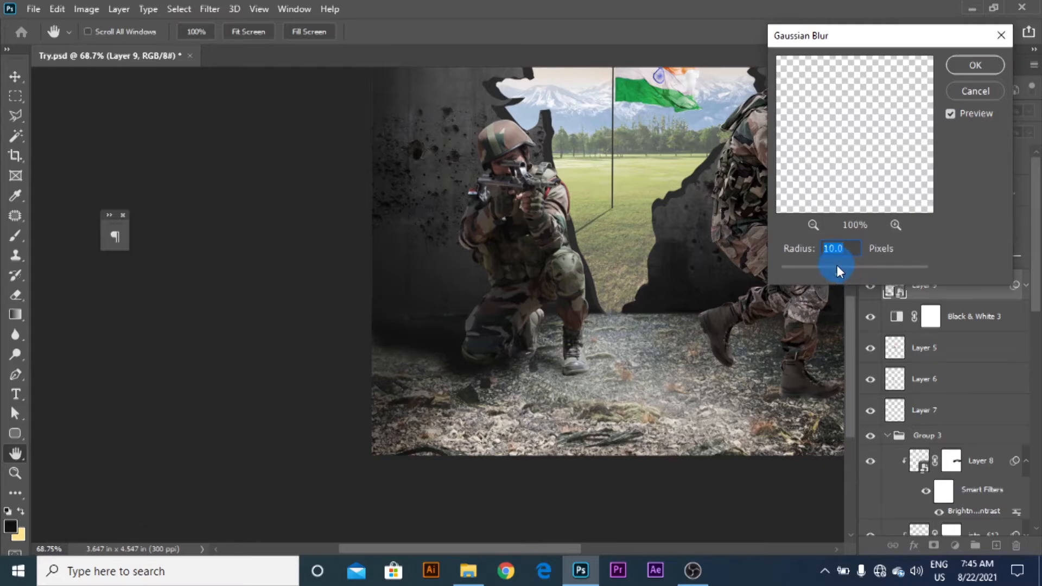
drag(835, 271, 830, 270)
click(959, 63)
click(624, 246)
key(ctrl+0)
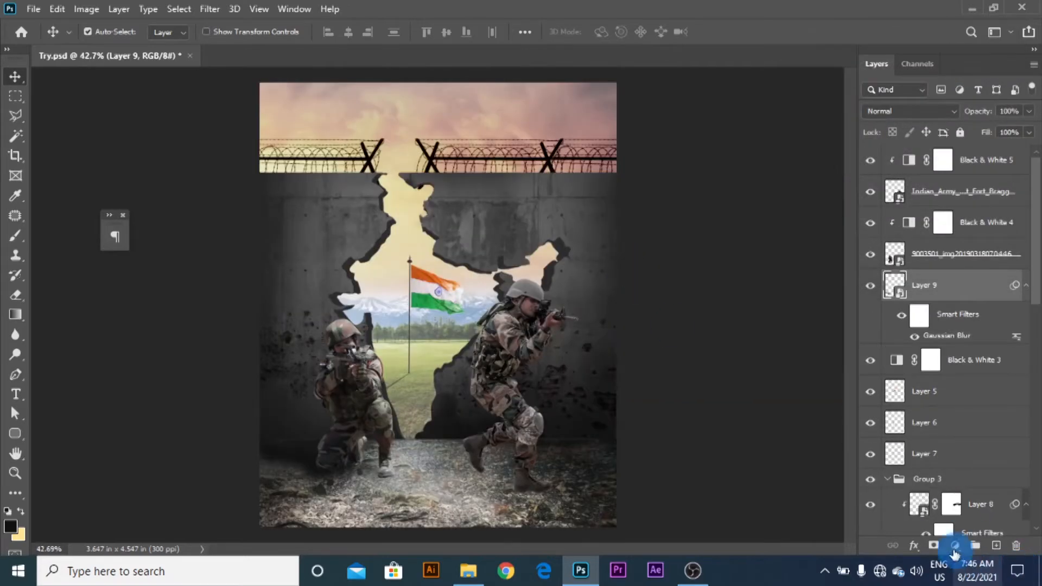
- Add a layer mask to Layer 9 and fade the shadow's outer end with a soft 600-pixel black brush
click(933, 545)
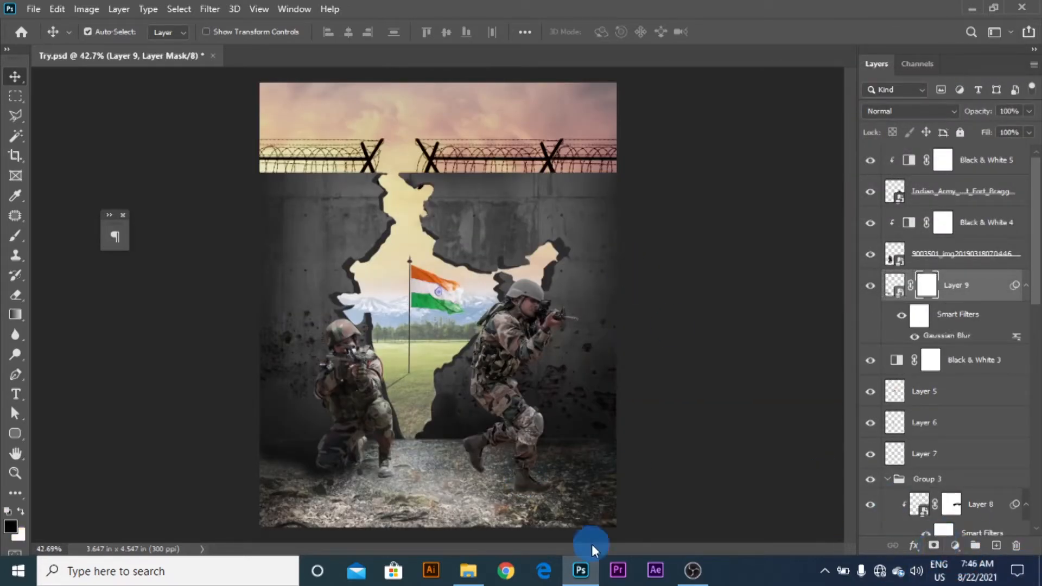
click(15, 237)
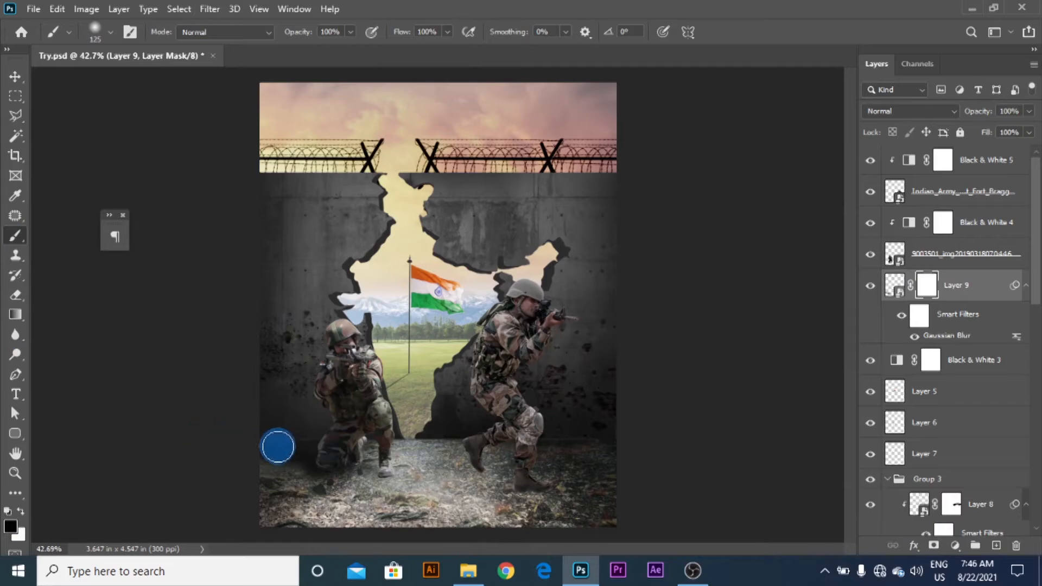
key(bracketright)
key(bracketright)
key(bracketright)
key(bracketright)
key(bracketright)
key(bracketright)
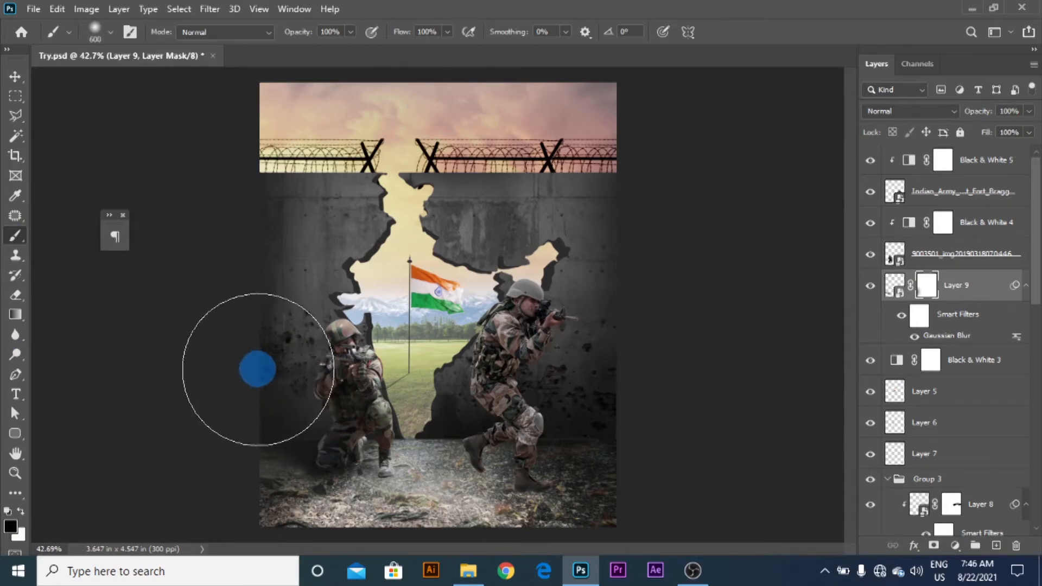
- Load the kneeling soldier's outline as a selection and fill it with the dark foreground color on a new layer above Layer 9
scroll(315, 373, up, 1)
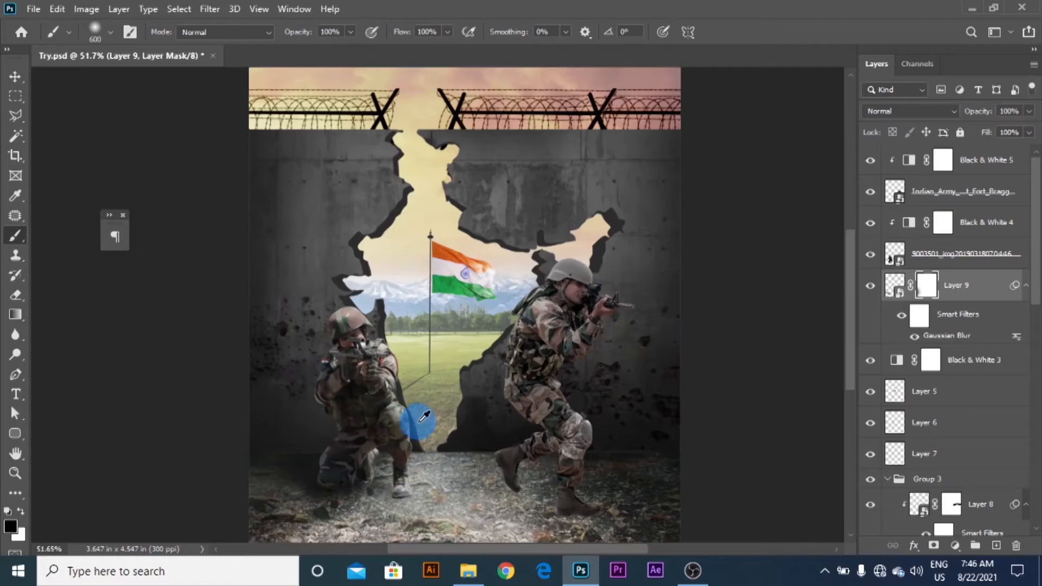
click(15, 77)
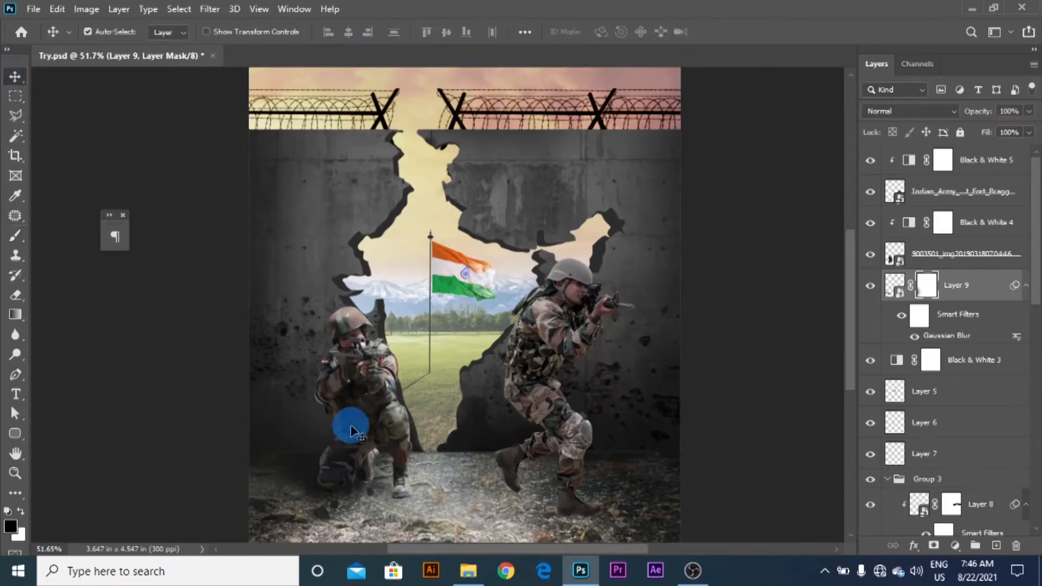
ctrl+click(893, 251)
click(973, 285)
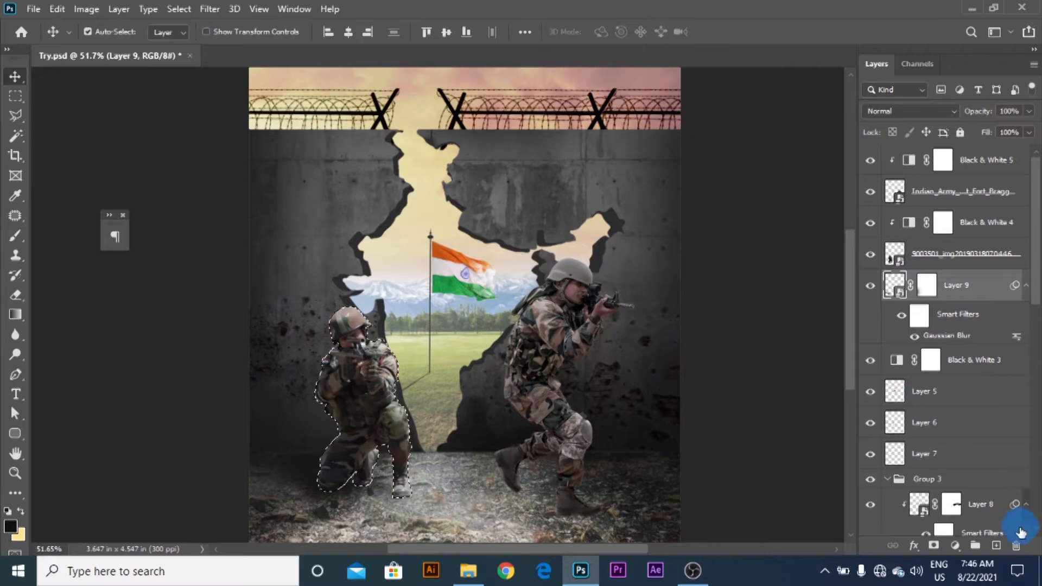
click(996, 546)
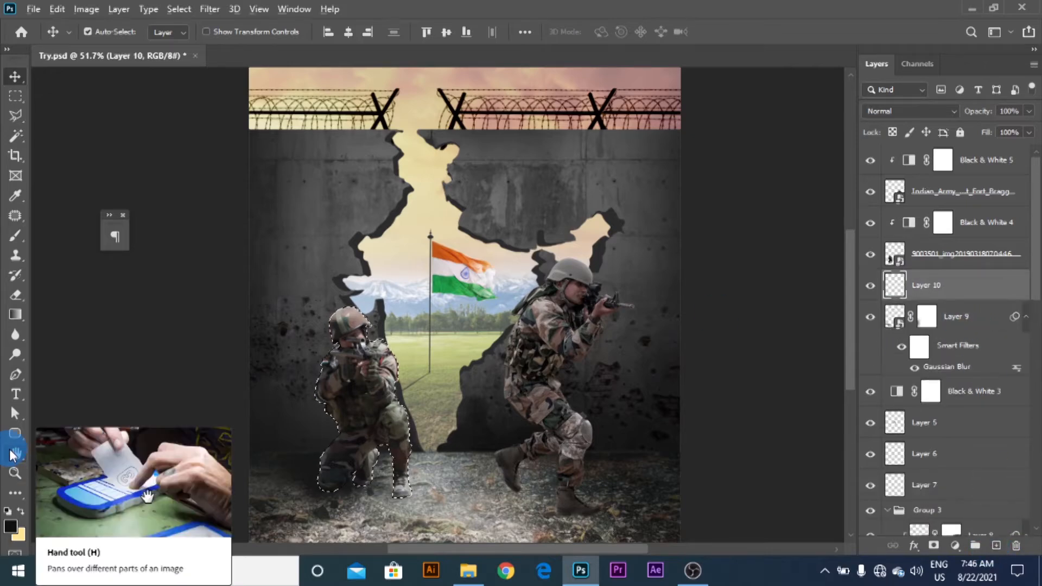
- Lower and distort the new dark silhouette so it falls on the wall behind the kneeling soldier
key(ctrl+t)
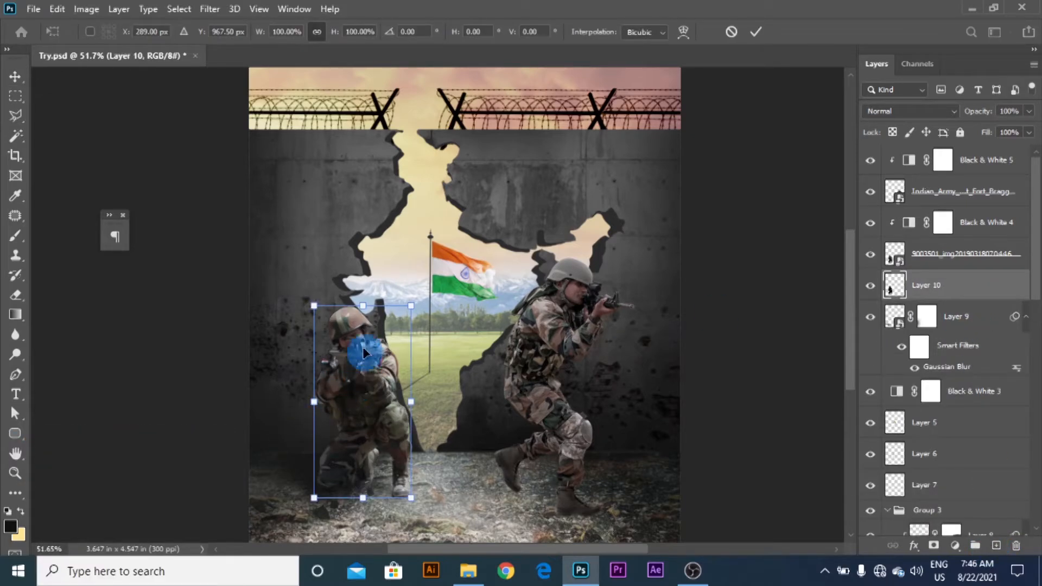
drag(358, 298, 333, 445)
drag(292, 383, 299, 381)
click(755, 31)
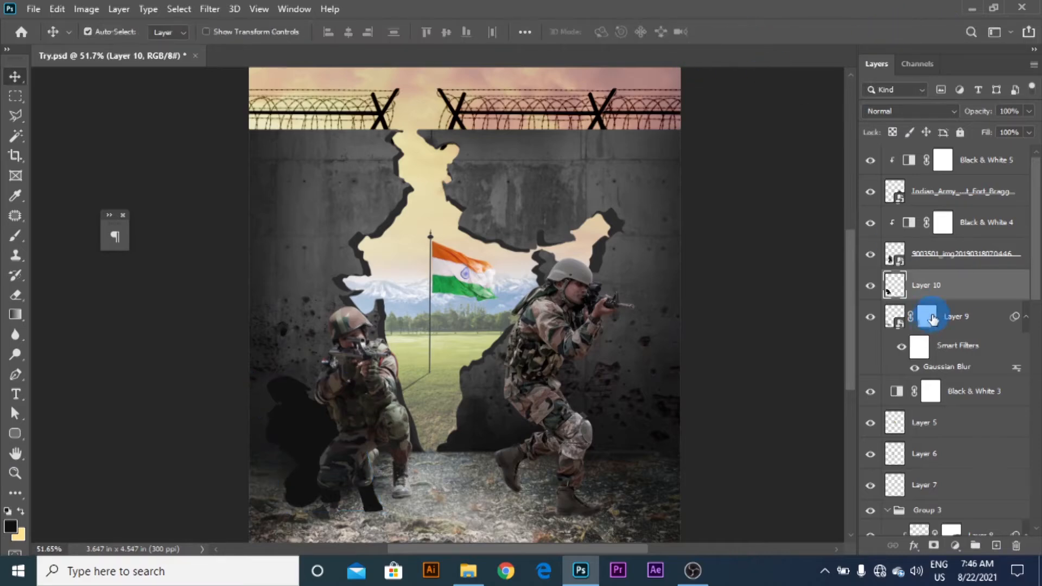
- Blur the wall shadow as a smart object with a 15.3-pixel Gaussian Blur and set its opacity to 76%
right_click(927, 287)
click(800, 211)
click(211, 11)
mouse_move(255, 181)
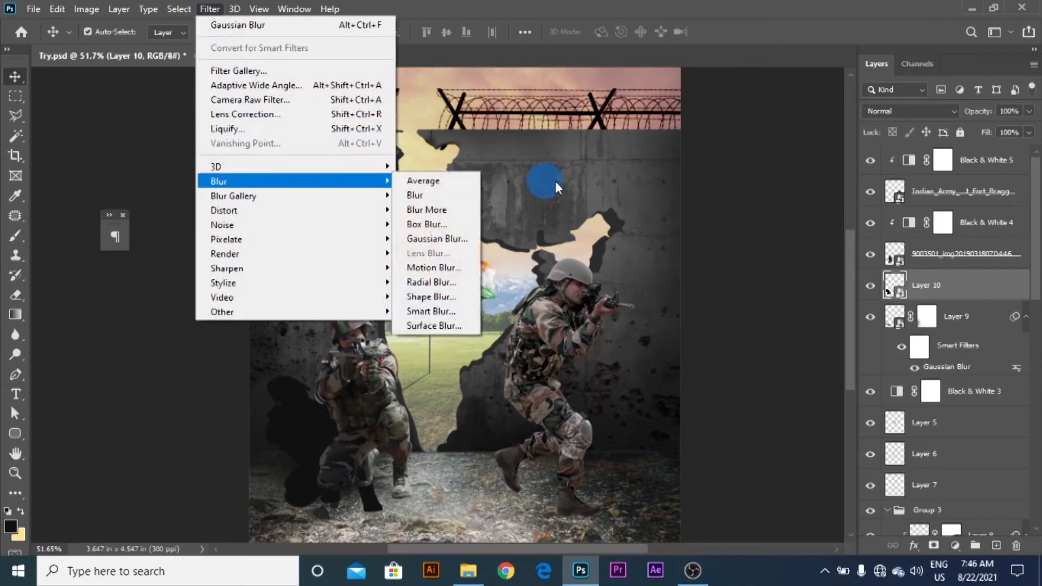
click(432, 239)
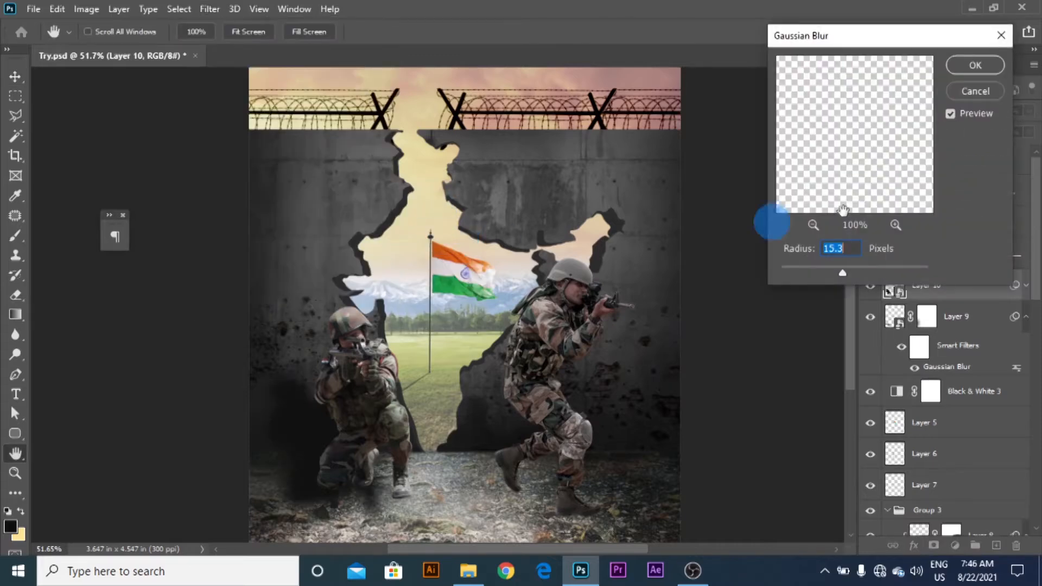
click(959, 67)
click(1029, 112)
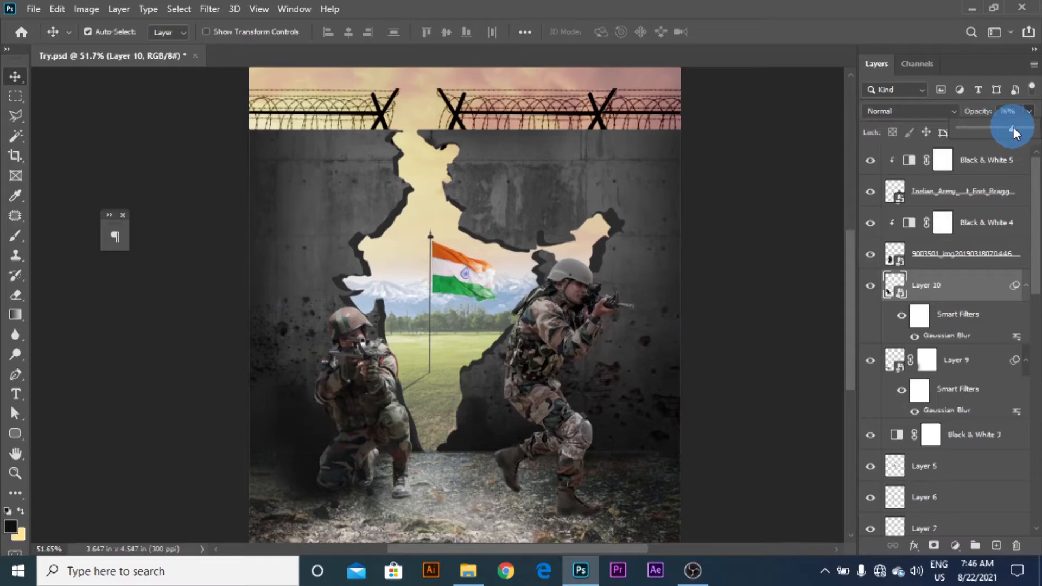
- Add a layer mask to the wall shadow and paint out its excess around the kneeling soldier and the ground with a soft black brush
click(935, 548)
click(173, 447)
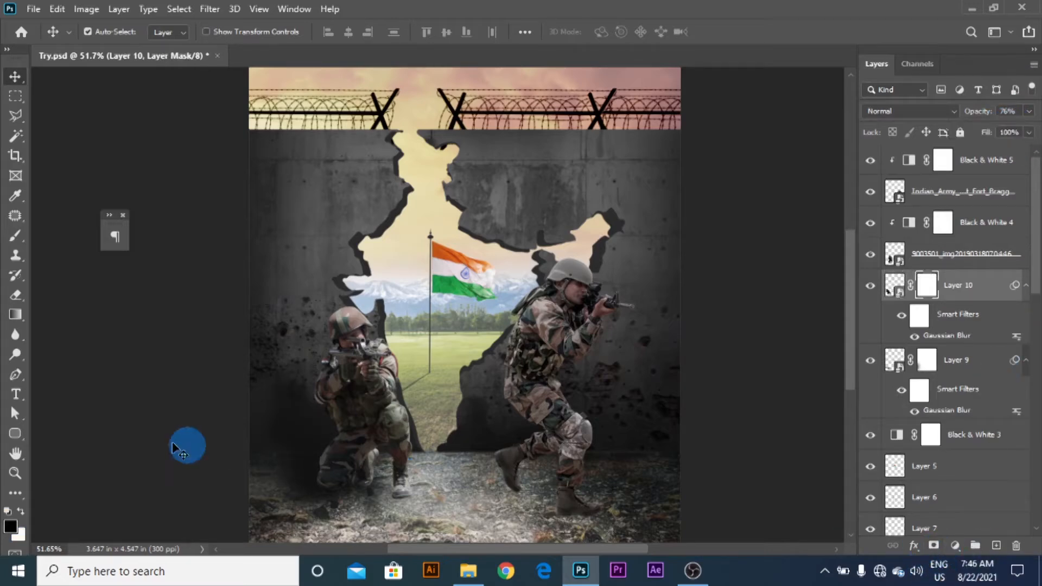
key(b)
mouse_move(464, 347)
mouse_down()
mouse_move(402, 431)
mouse_move(405, 472)
mouse_move(431, 475)
mouse_move(341, 518)
mouse_move(390, 476)
mouse_up()
key([)
key([)
key([)
key([)
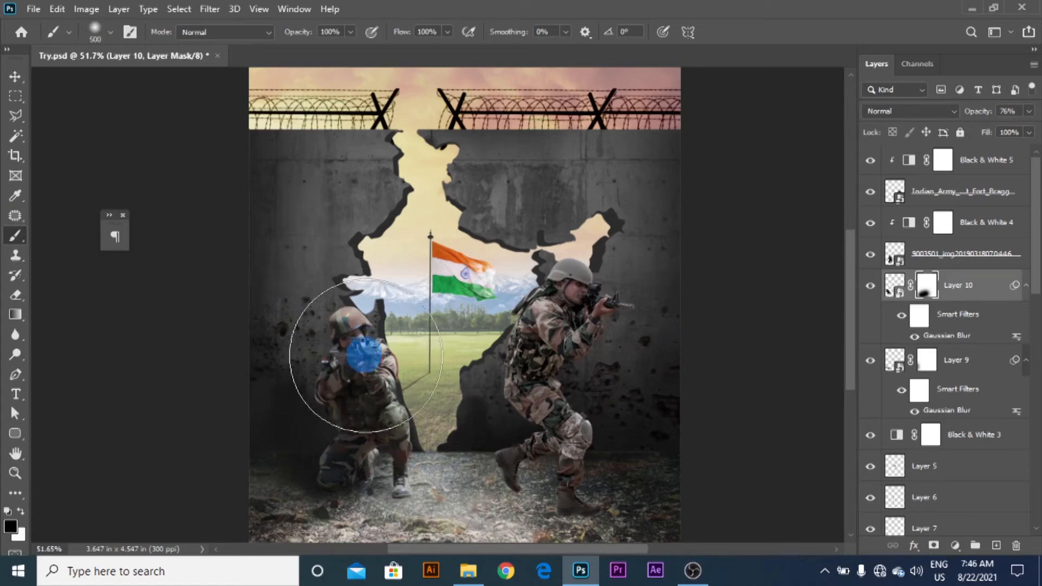
key([)
key([)
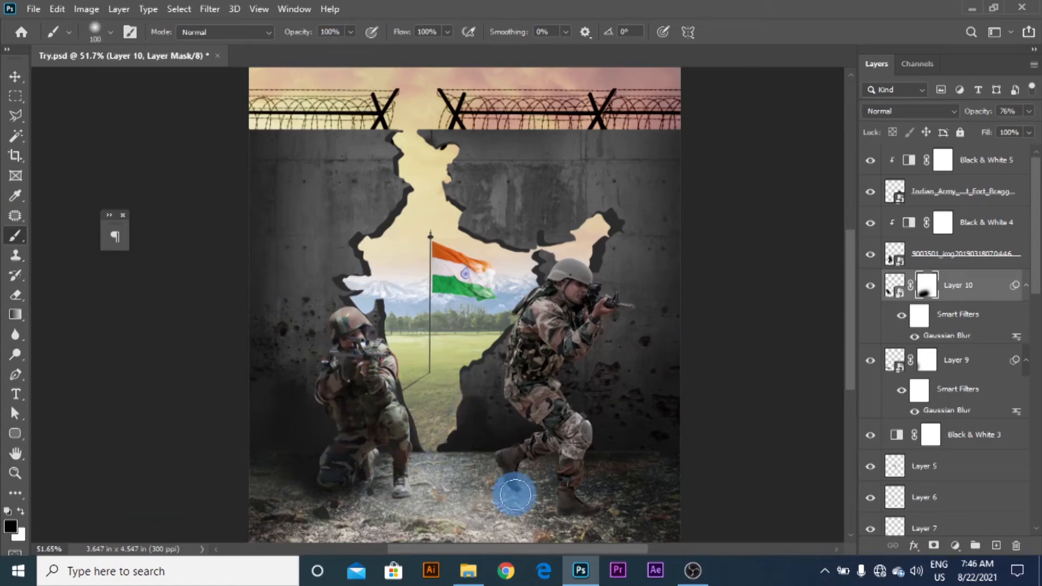
- Paint dark shading down the kneeling soldier's shadowed side on a new layer clipped to him, using a soft 100-pixel brush
key(v)
click(373, 390)
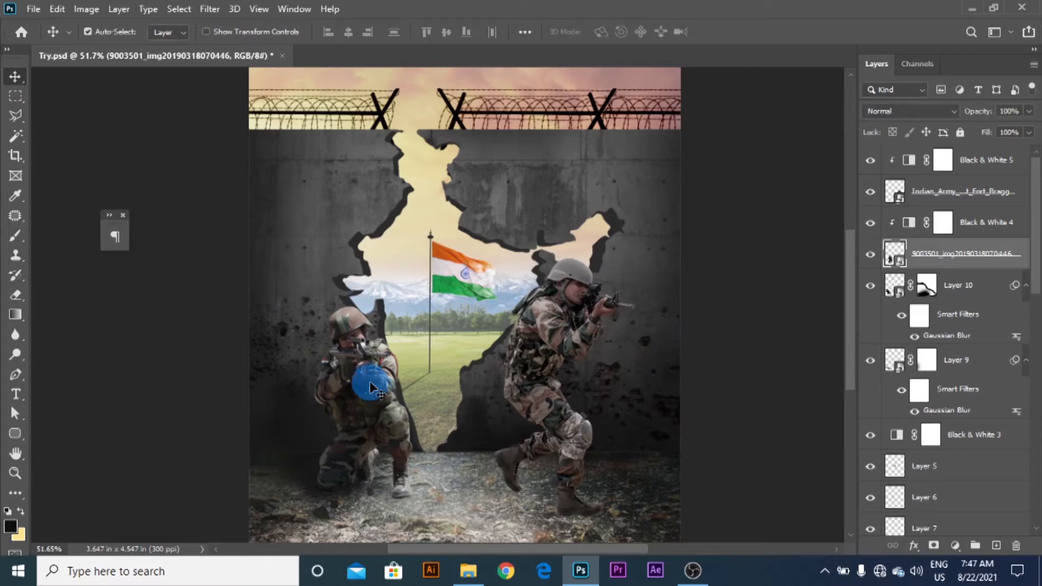
click(996, 545)
click(15, 235)
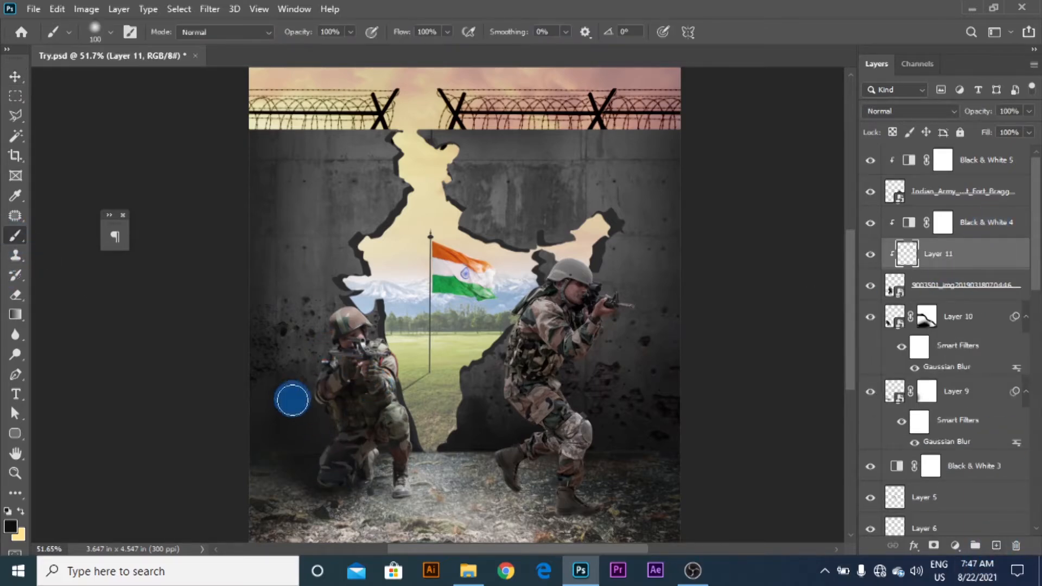
scroll(296, 406, up, 2)
mouse_move(333, 358)
mouse_down()
mouse_move(343, 442)
mouse_move(397, 305)
mouse_up()
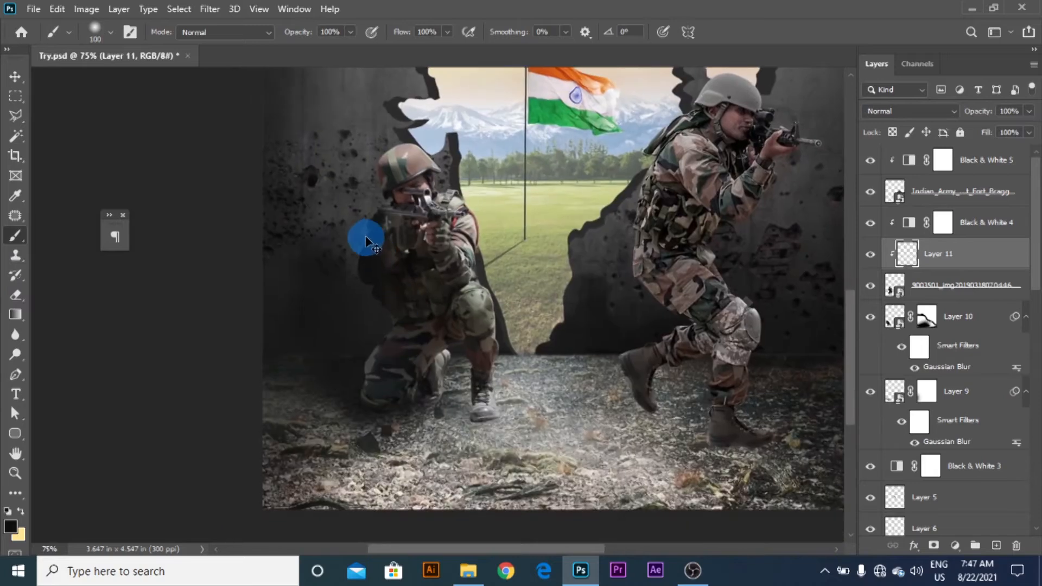
drag(359, 218, 354, 400)
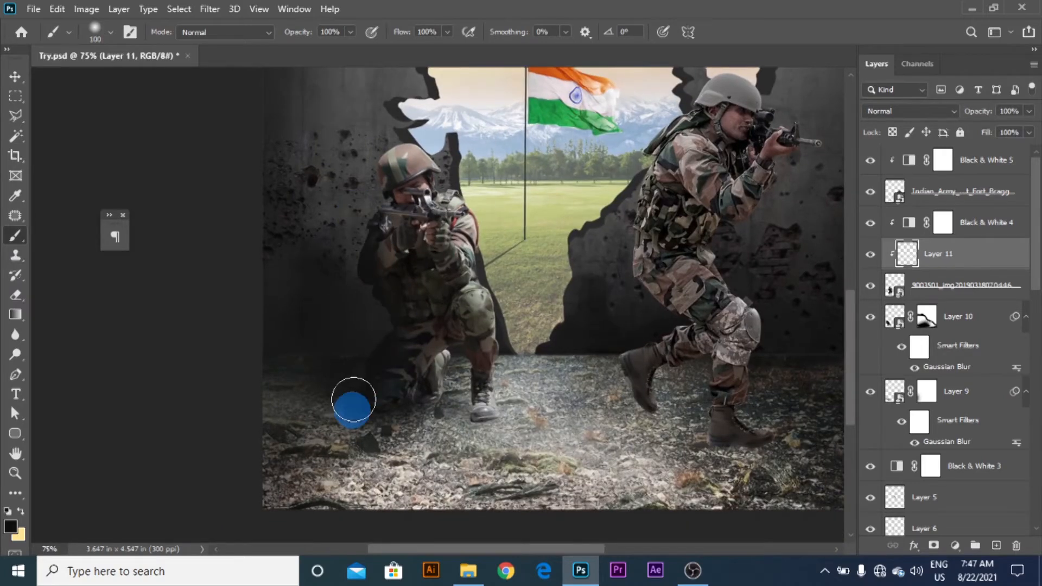
- Set the clipped shading layer's opacity to 80% and extend the dark shading down to the kneeling soldier's boots
click(1030, 111)
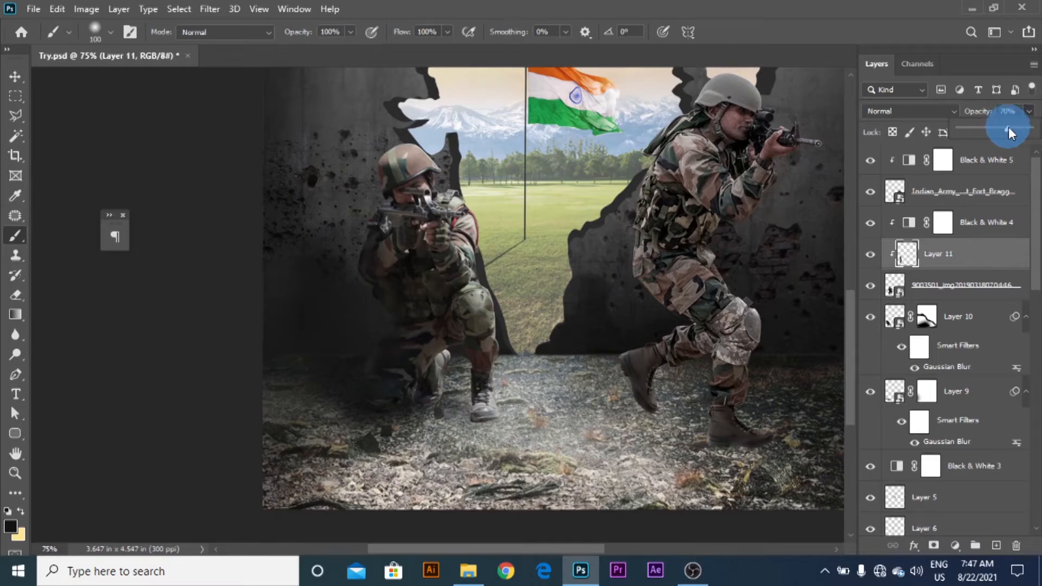
drag(1016, 127, 1016, 127)
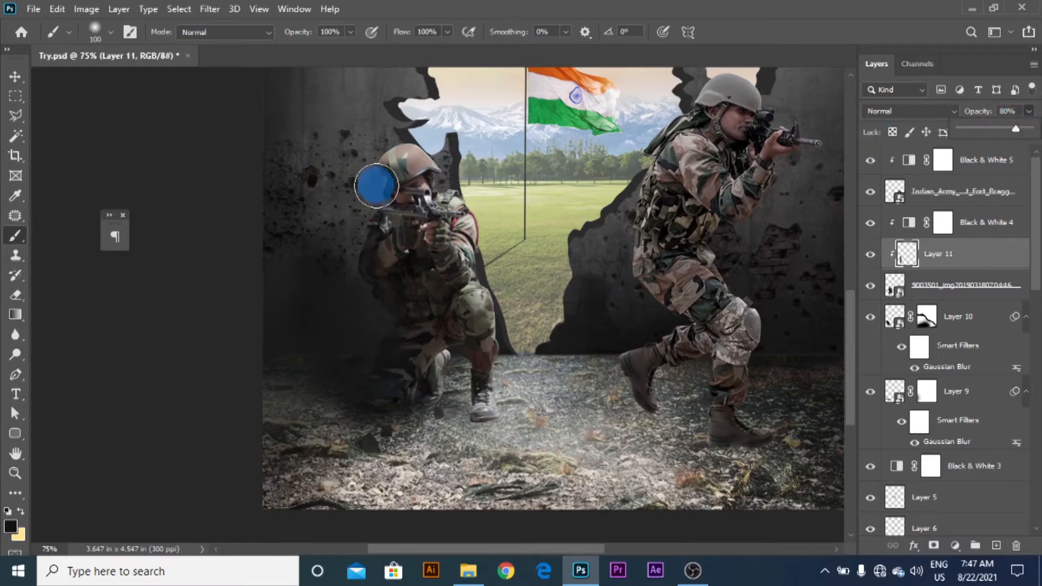
mouse_move(361, 168)
mouse_down()
mouse_move(400, 264)
mouse_move(430, 380)
mouse_move(412, 465)
mouse_move(420, 416)
mouse_move(469, 456)
mouse_move(489, 416)
mouse_move(449, 412)
mouse_move(460, 443)
mouse_move(464, 402)
mouse_move(467, 492)
mouse_up()
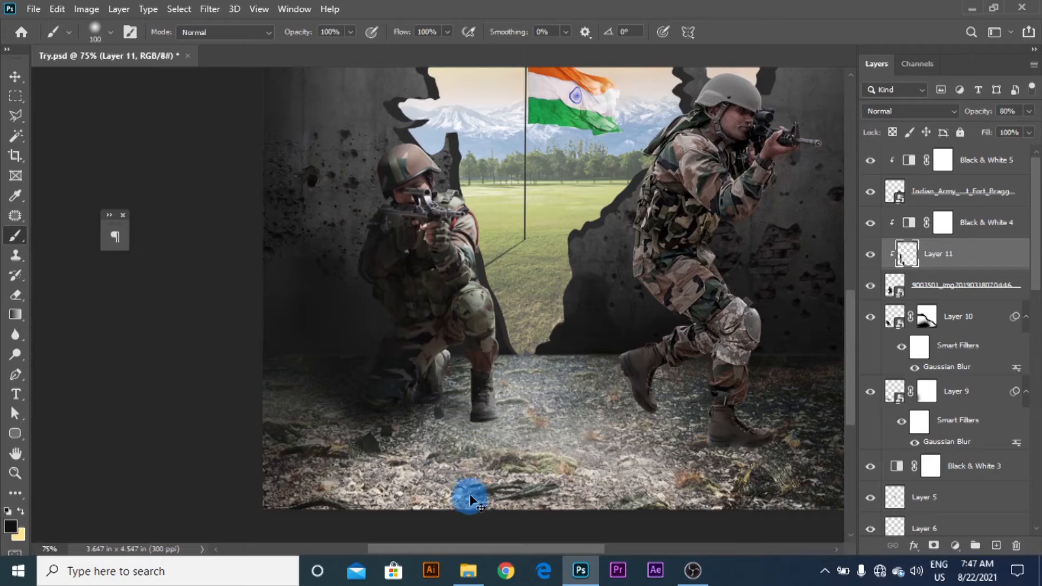
scroll(471, 442, up, 1)
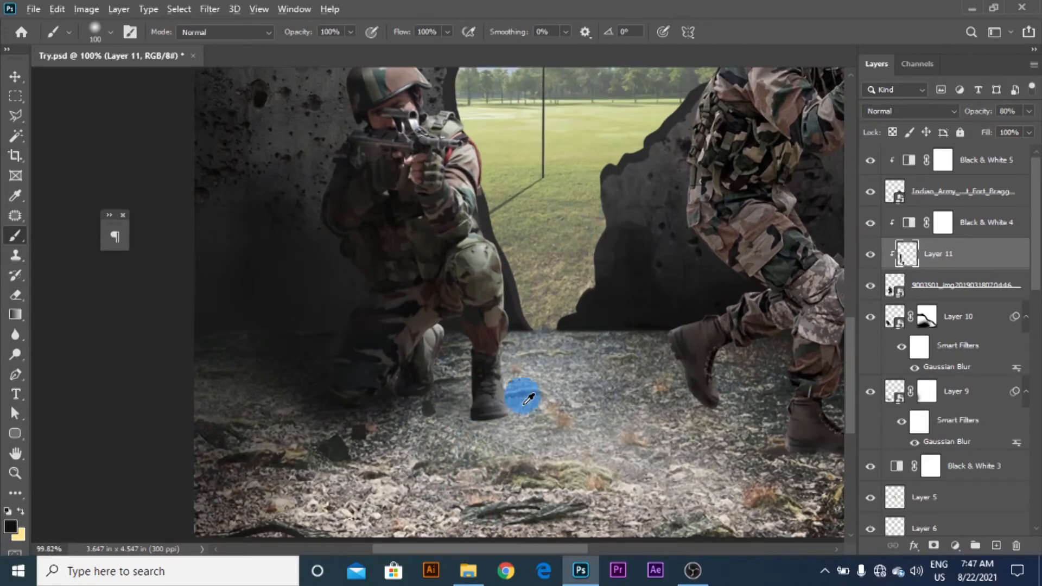
- Add a layer mask to the kneeling soldier's clipped shading layer and mask the shading along the front leg with a soft 40-pixel brush
scroll(524, 401, up, 1)
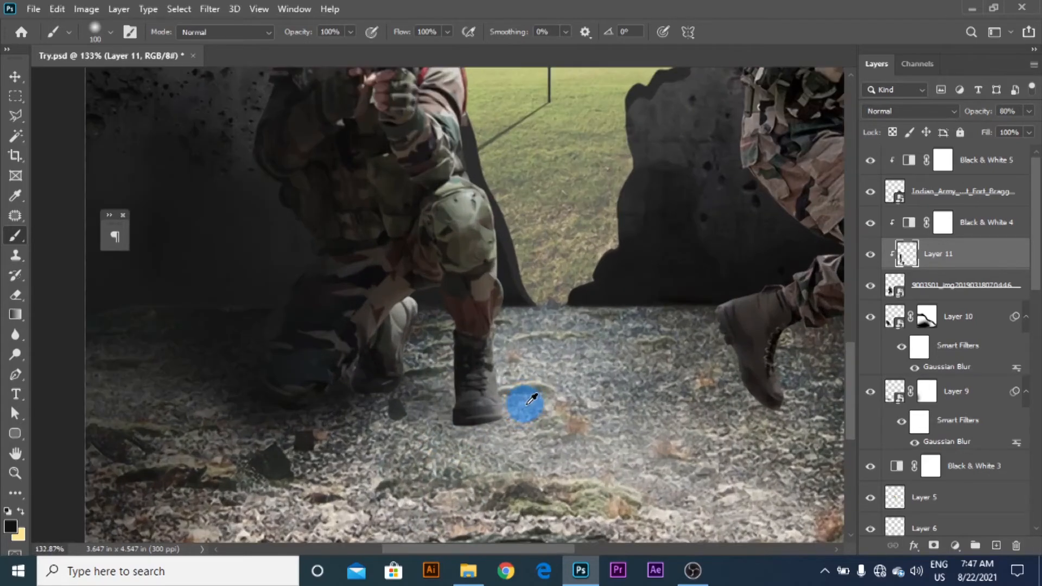
click(933, 545)
key(bracketleft)
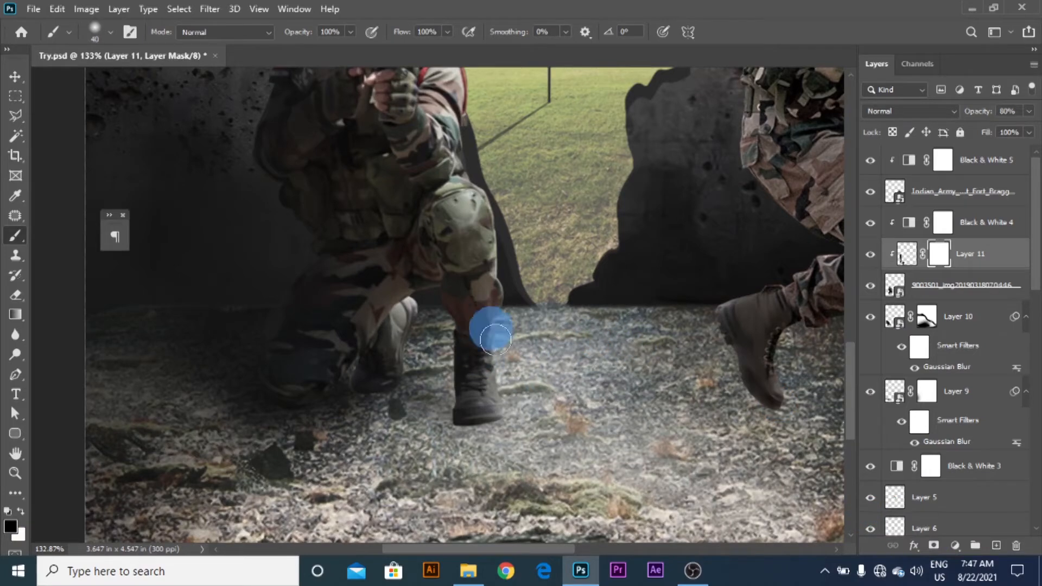
- Add a new layer beneath the kneeling soldier and paint a dark contact shadow under the front boot with a soft 15-pixel brush
click(972, 325)
scroll(502, 411, up, 2)
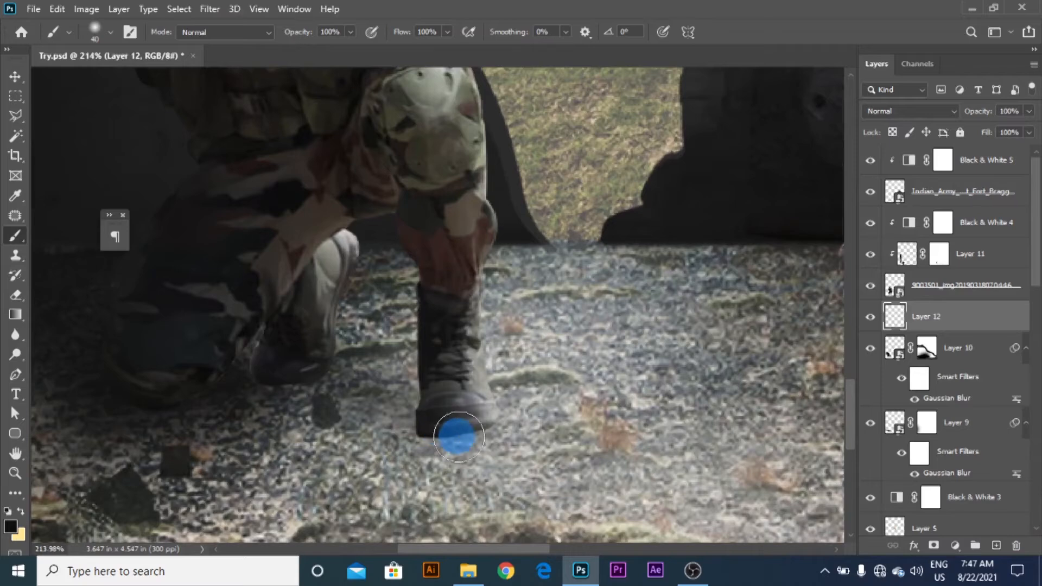
key([)
key([)
key([)
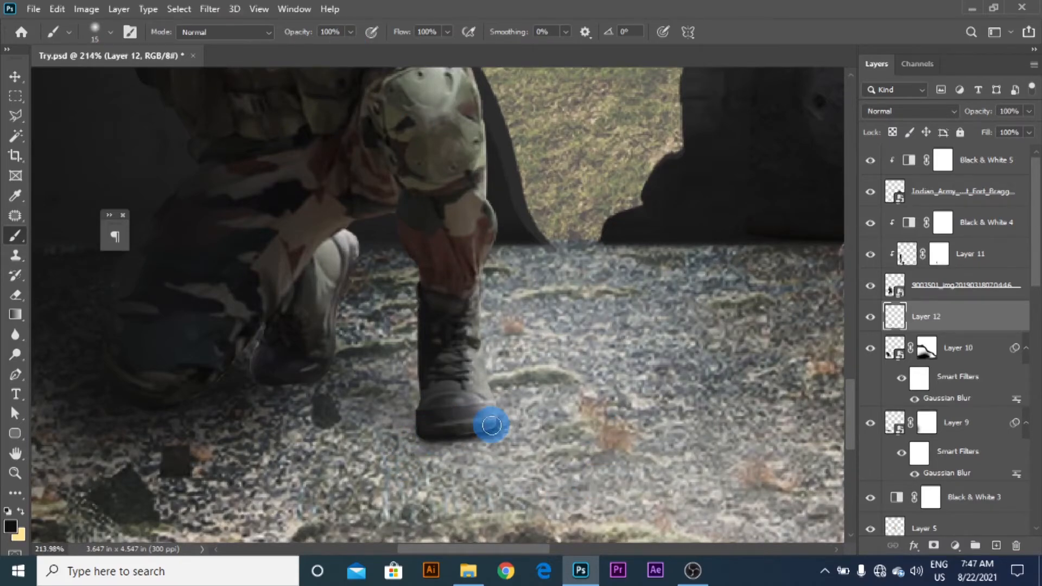
scroll(442, 435, up, 2)
drag(447, 431, 504, 421)
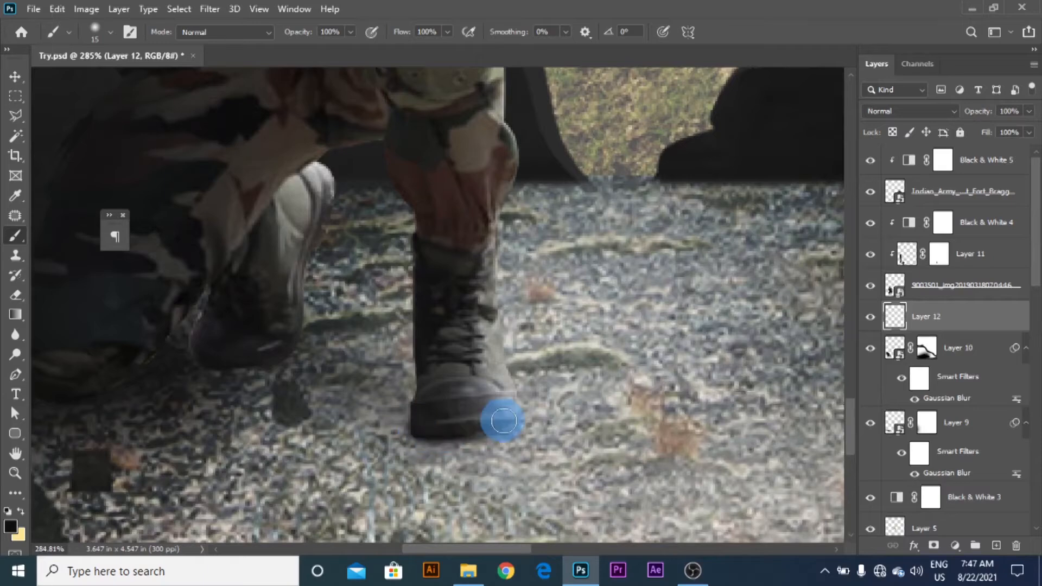
- Add fainter, softer shadow around the front boot with a 45-pixel brush at 23% opacity
key(bracketright)
key(bracketright)
key(bracketright)
key(bracketright)
key(bracketright)
key(bracketright)
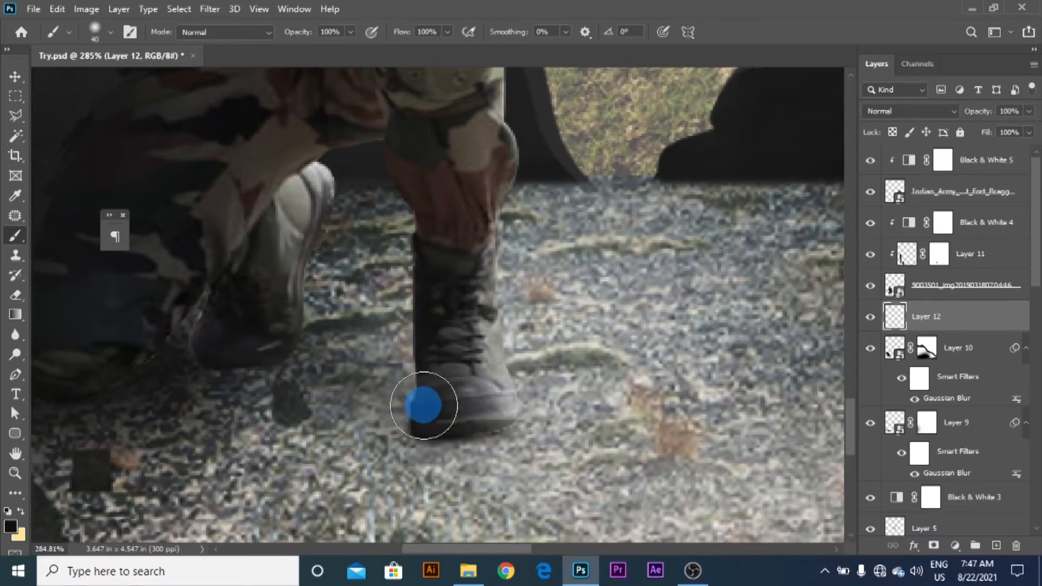
scroll(321, 319, down, 2)
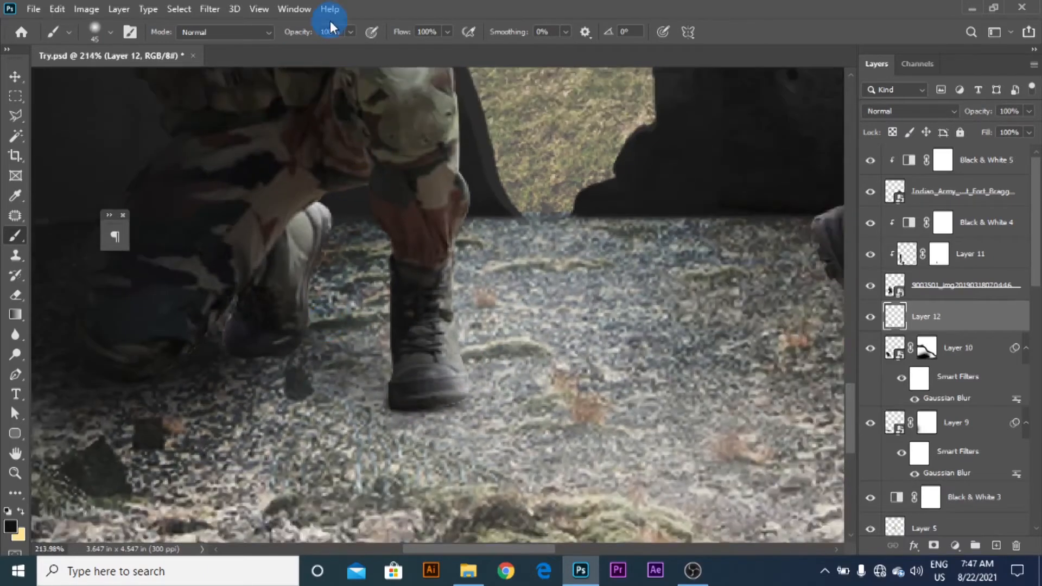
drag(354, 34, 301, 50)
mouse_move(396, 379)
mouse_down()
mouse_move(201, 369)
mouse_move(390, 373)
mouse_move(397, 386)
mouse_move(286, 395)
mouse_move(306, 404)
mouse_move(395, 391)
mouse_move(402, 366)
mouse_move(369, 354)
mouse_up()
- Add a new layer clipped to the kneeling soldier and move it above his Black & White adjustment
alt+scroll(454, 255, down, 6)
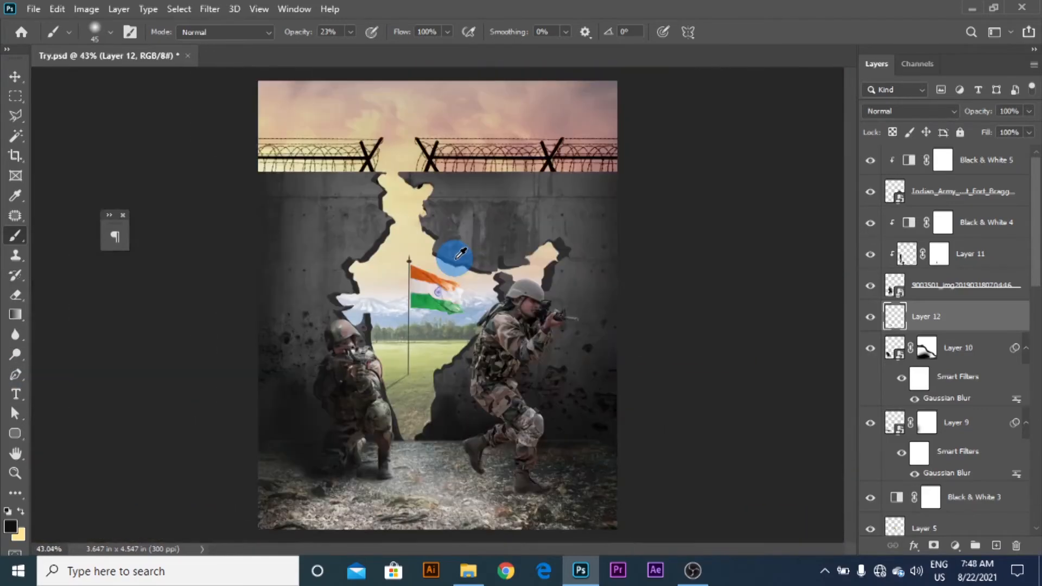
alt+scroll(422, 326, up, 2)
drag(424, 355, 425, 321)
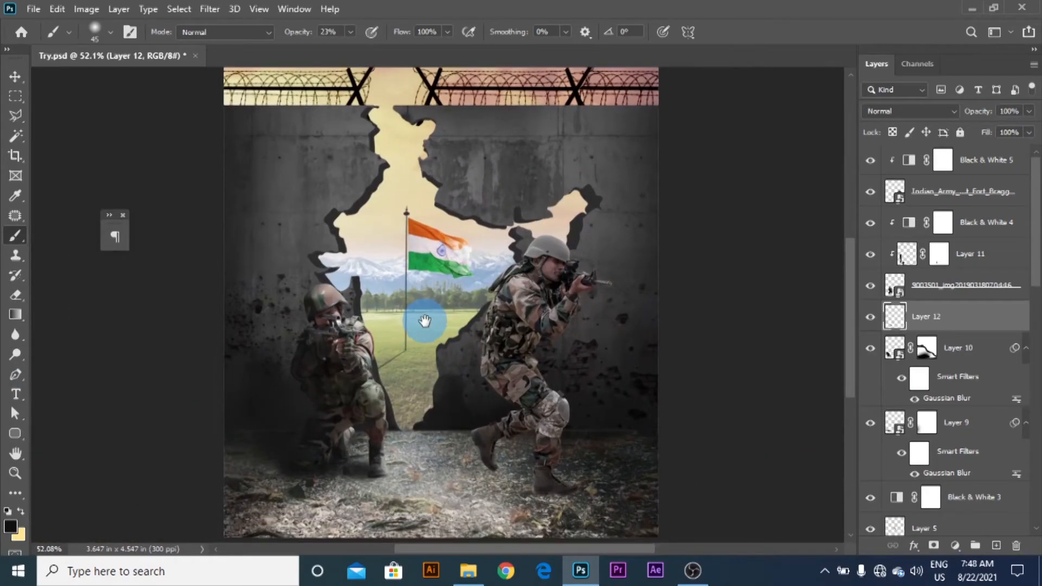
click(15, 77)
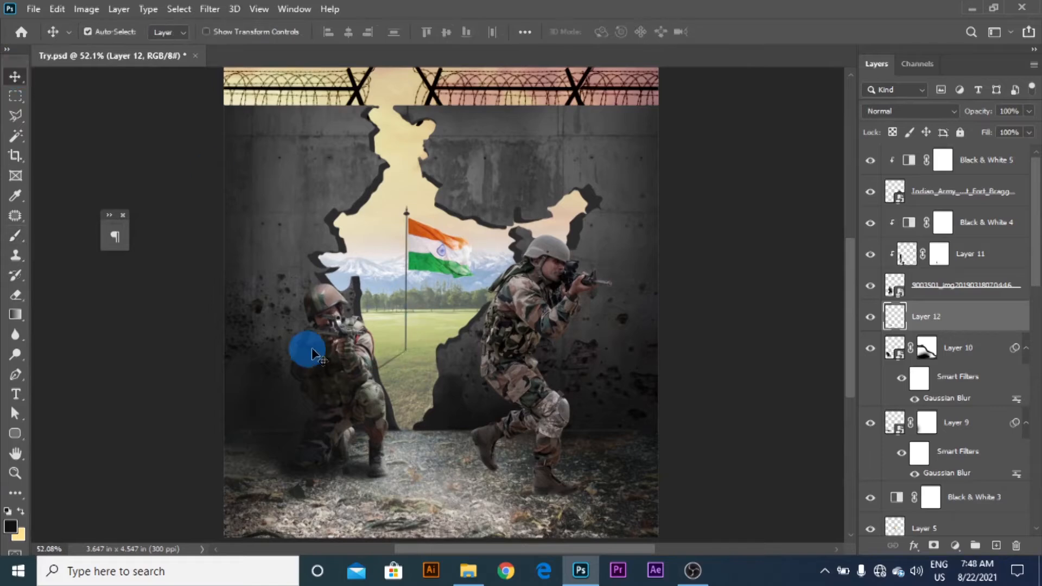
click(980, 278)
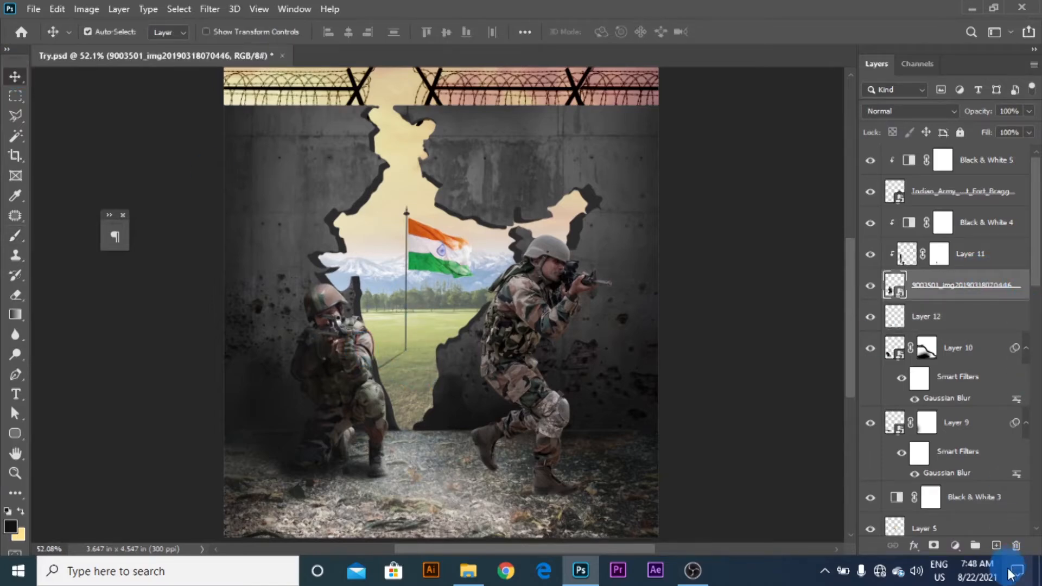
click(996, 545)
key(b)
alt+scroll(255, 298, up, 5)
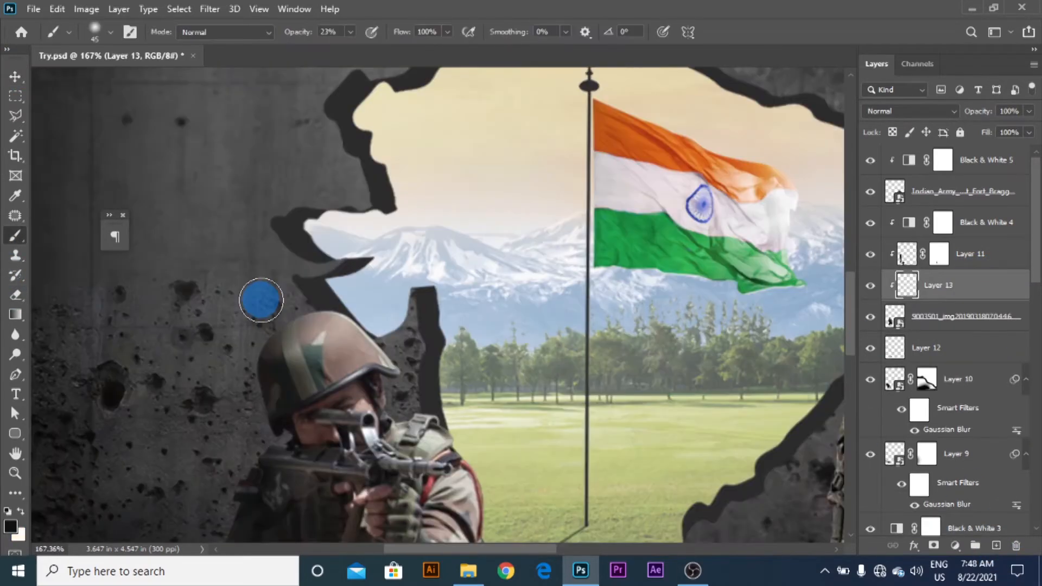
mouse_move(952, 283)
mouse_down()
mouse_move(961, 199)
mouse_move(964, 215)
mouse_up()
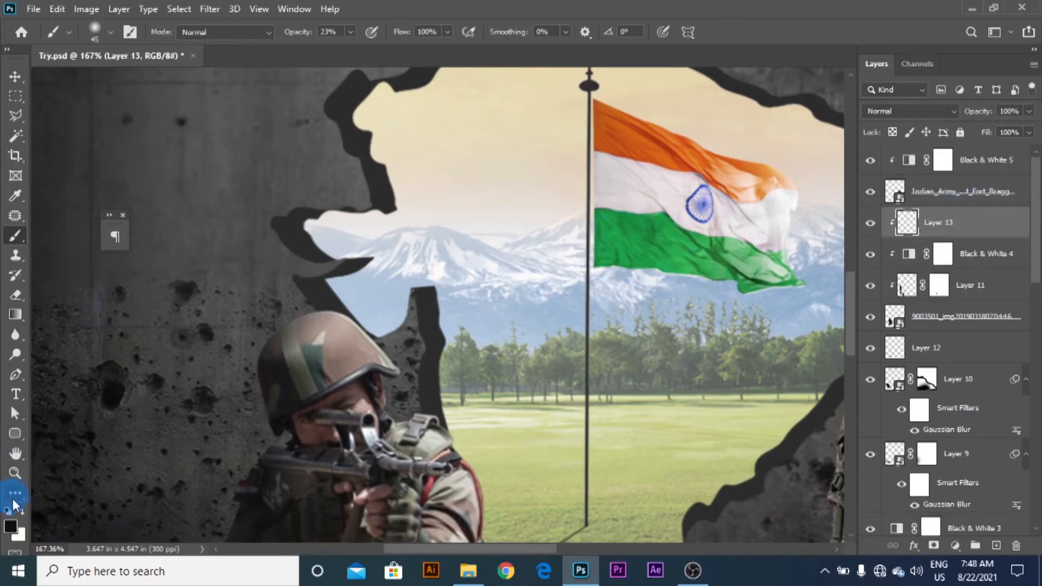
- Set the foreground colour to a very pale cream yellow for painting highlights
click(11, 525)
click(732, 143)
click(845, 213)
click(686, 81)
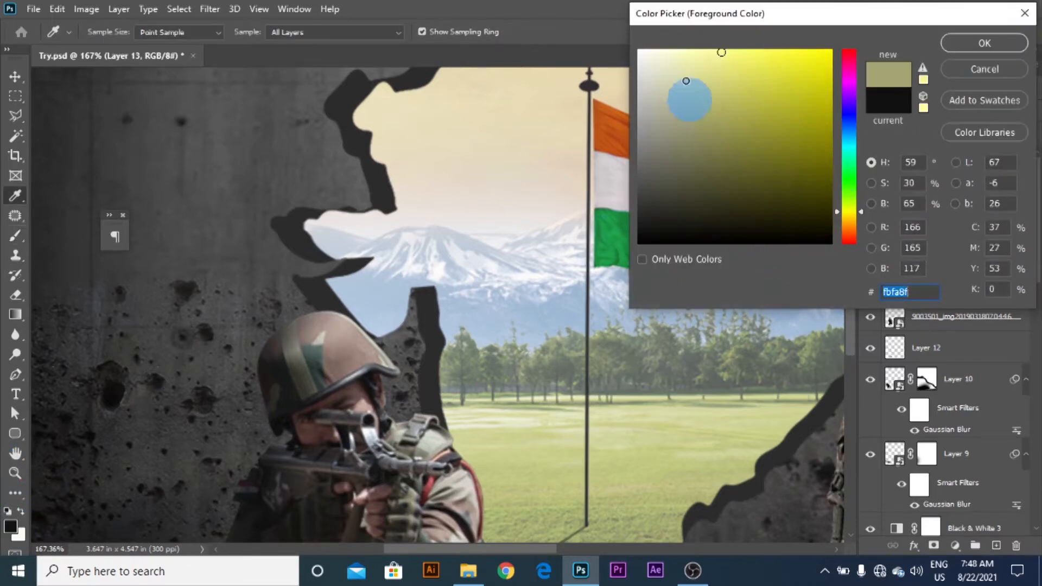
drag(686, 81, 707, 7)
click(983, 46)
key(b)
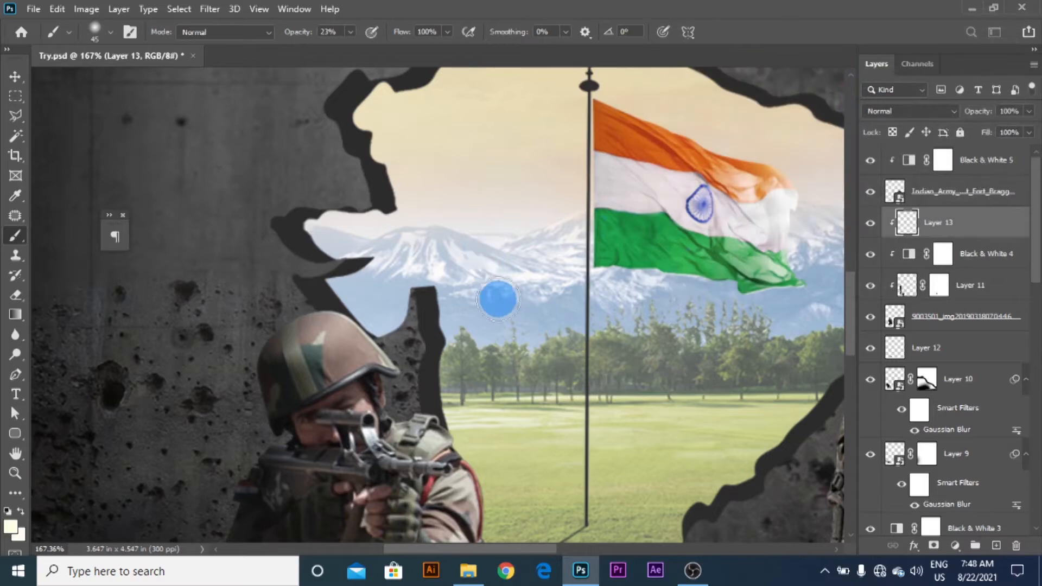
- Set the brush opacity to 100% and reduce the brush to a very fine size at the kneeling soldier's helmet
scroll(342, 302, up, 4)
click(351, 33)
mouse_move(350, 48)
mouse_down()
mouse_move(670, 24)
mouse_move(867, 43)
mouse_up()
key(bracketleft)
key(bracketleft)
key(bracketleft)
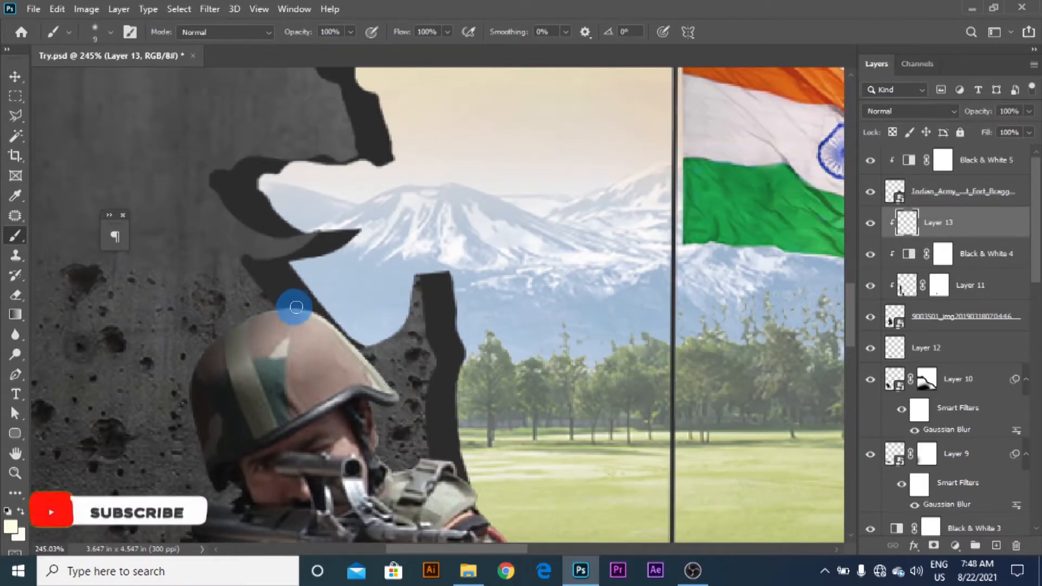
key(bracketleft)
key(bracketleft)
key(bracketleft)
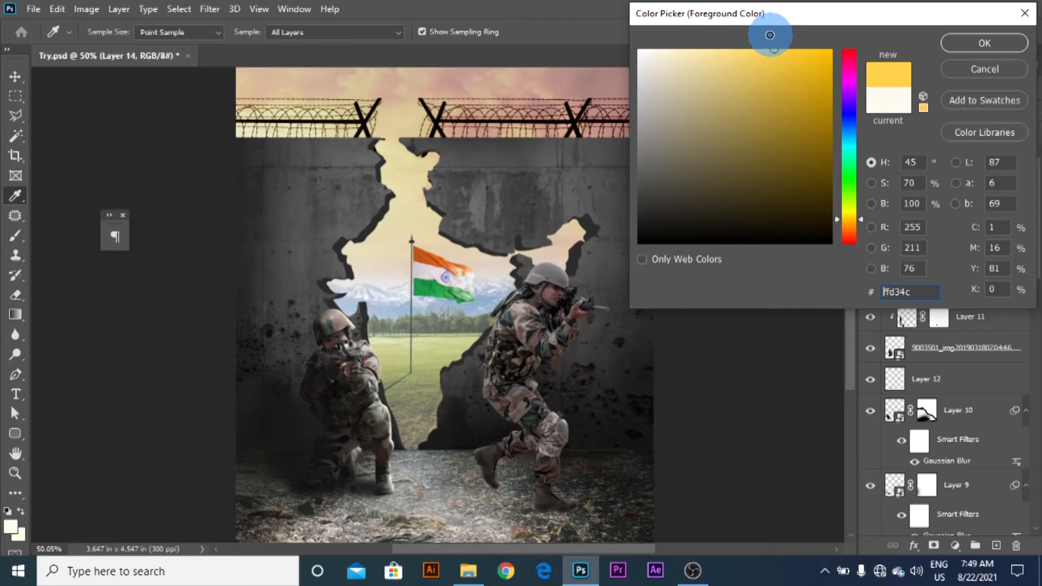
- Paint warm light yellow down the kneeling soldier's lit side on the new clipped layer with a soft 175-pixel brush
key(Return)
key(b)
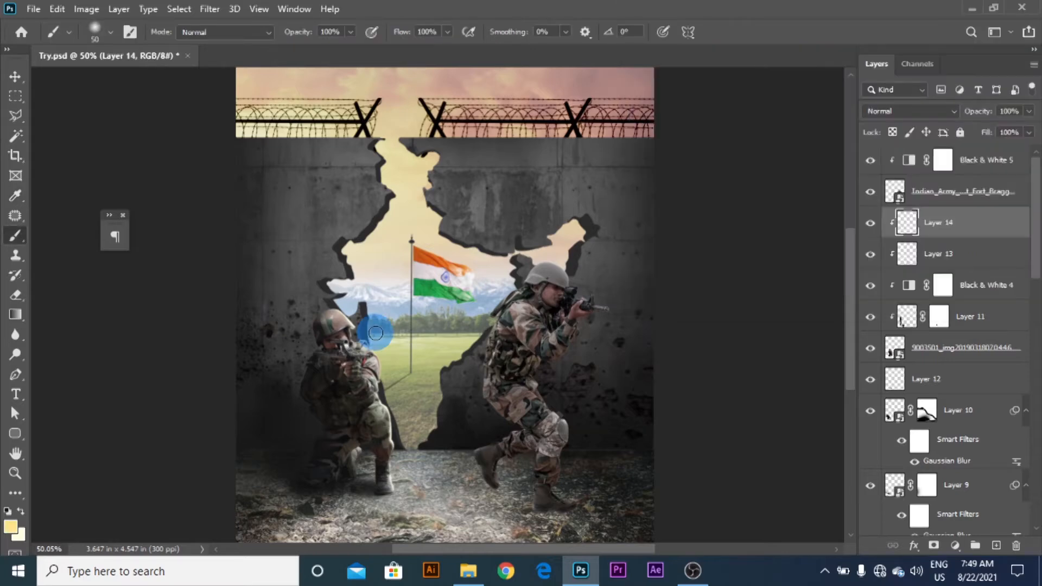
key(bracketright)
key(bracketright)
key(bracketright)
key(bracketright)
key(bracketright)
key(bracketright)
key(bracketright)
key(bracketright)
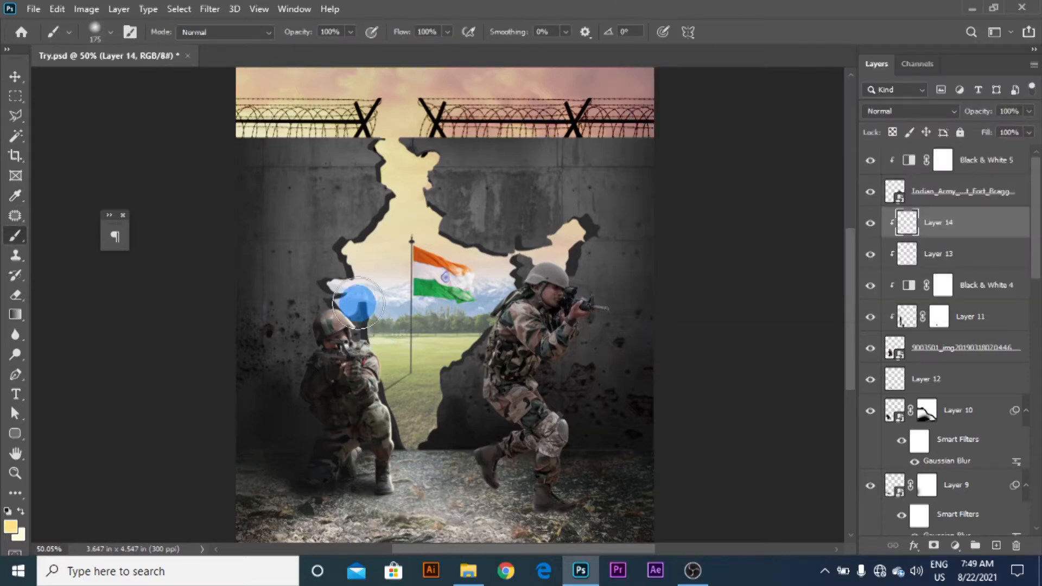
drag(358, 302, 383, 477)
- Set the yellow light layer's blend mode to Soft Light and its opacity to 61%
click(912, 110)
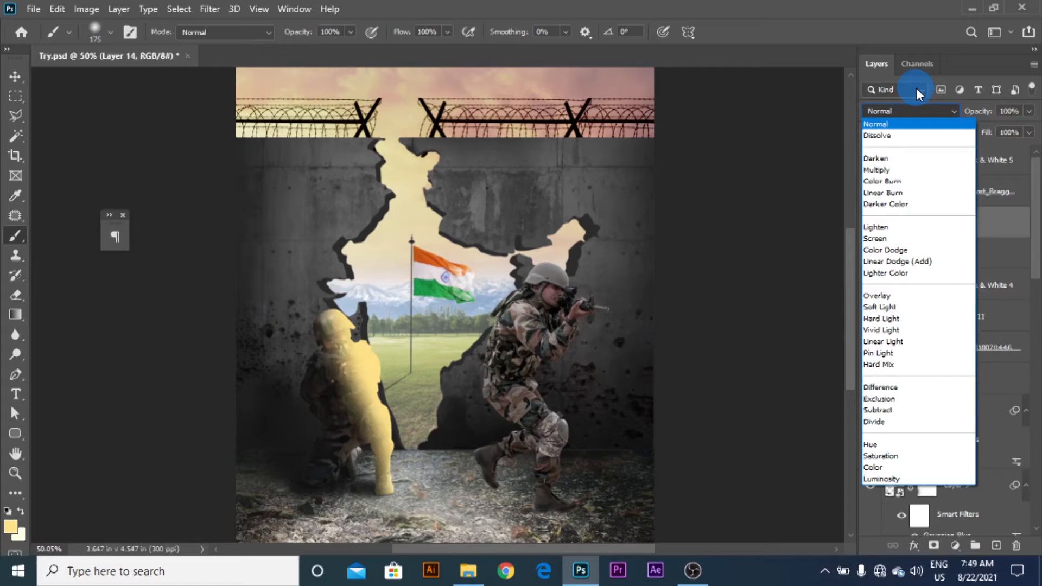
click(887, 306)
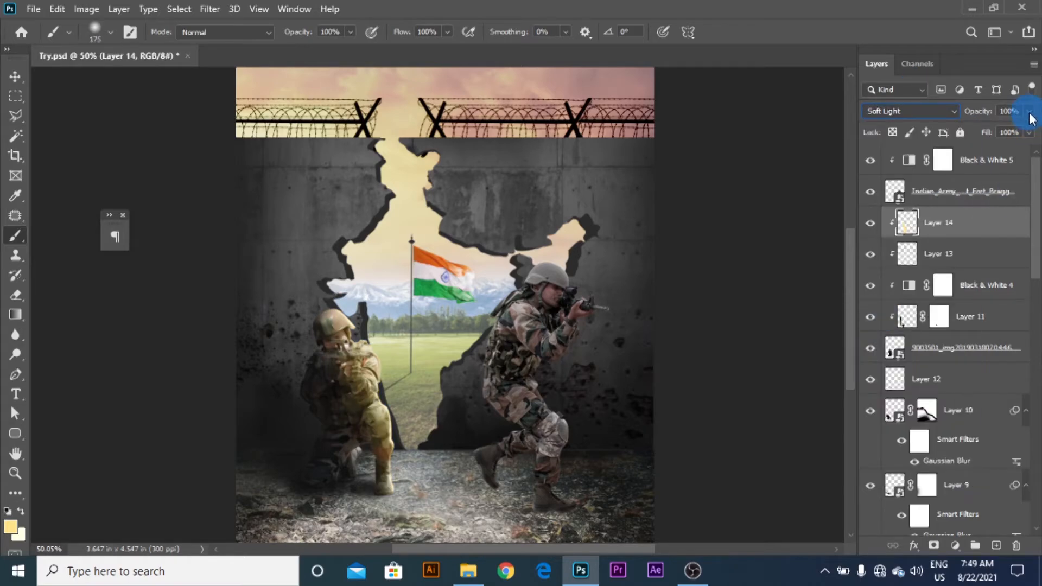
drag(1008, 129, 1005, 129)
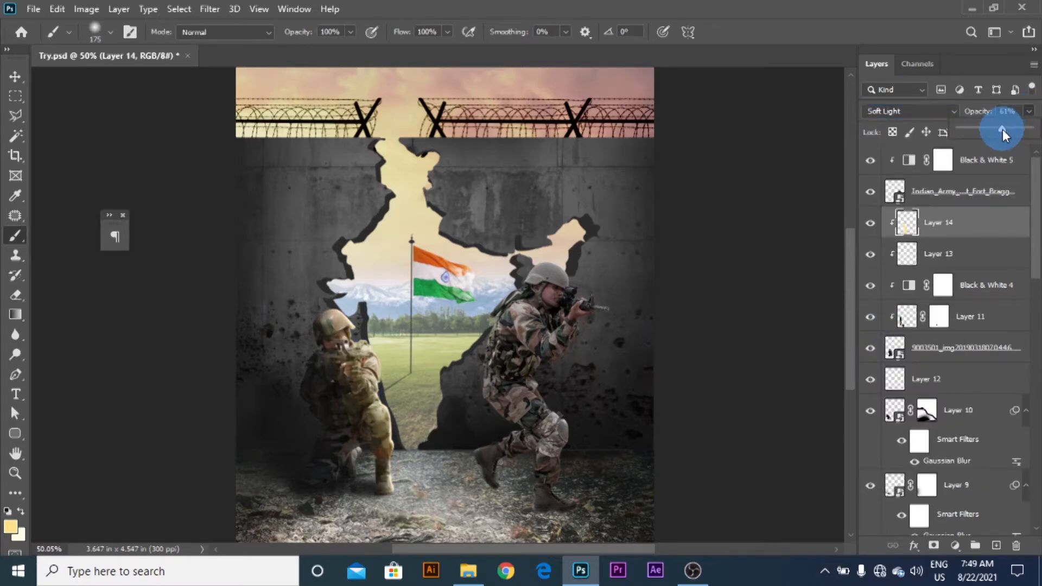
- Add a layer mask to the yellow light layer and paint the glow off the kneeling soldier's shaded helmet side and torso
ctrl+click(454, 368)
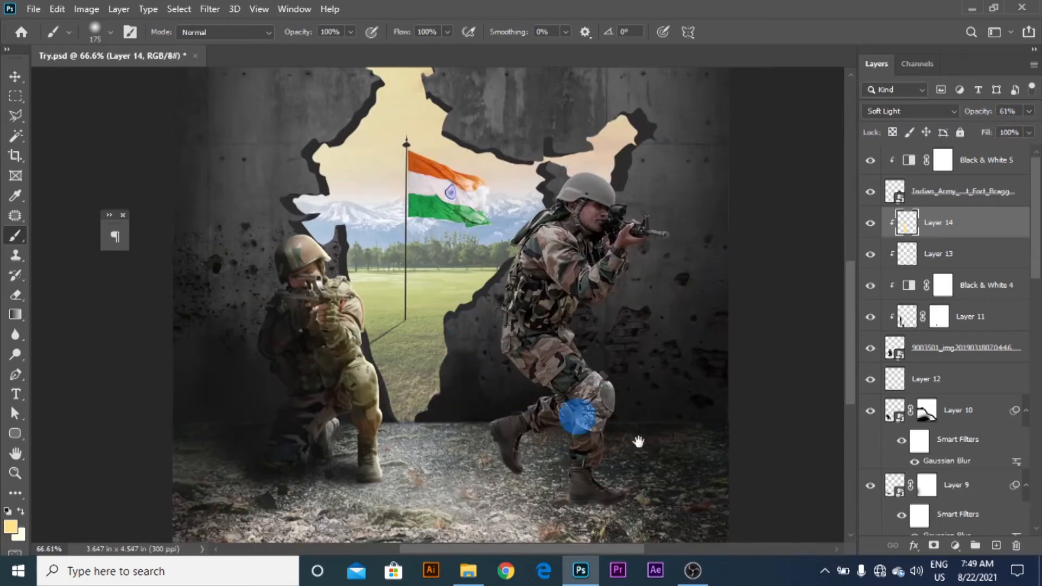
click(934, 545)
ctrl+click(298, 328)
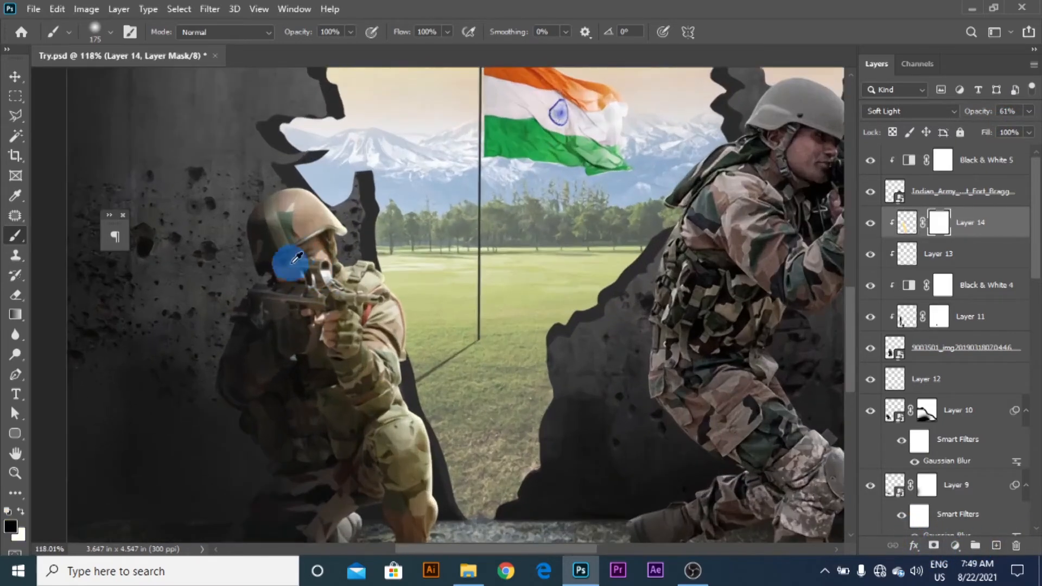
key(bracketleft)
key(bracketleft)
key(bracketleft)
key(bracketleft)
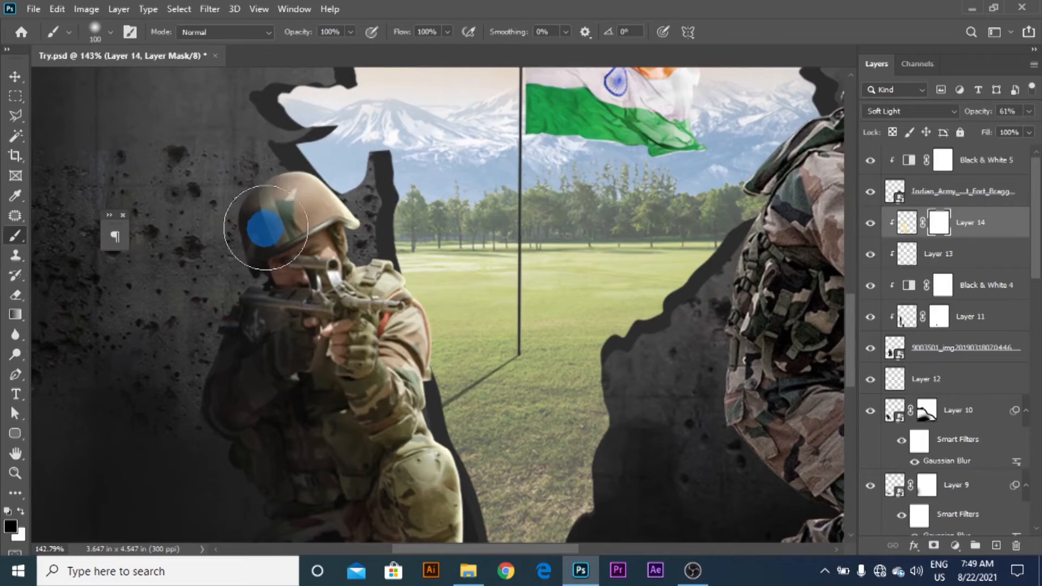
drag(289, 234, 294, 268)
mouse_move(361, 320)
mouse_down()
mouse_move(371, 450)
mouse_move(408, 449)
mouse_move(427, 243)
mouse_move(401, 330)
mouse_move(384, 323)
mouse_move(414, 400)
mouse_up()
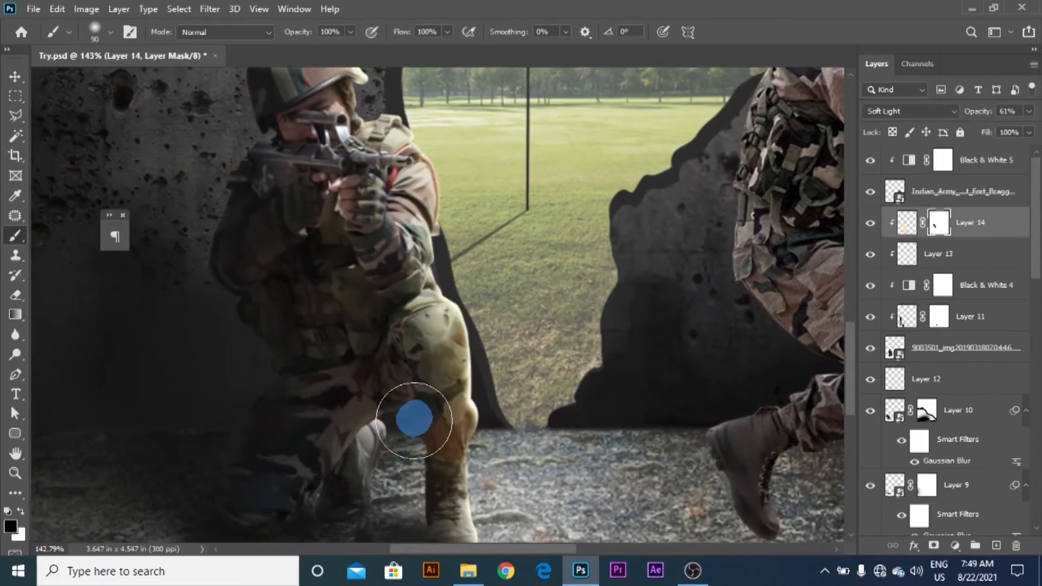
- Paint the yellow glow off the inner side of the kneeling soldier's front leg on the mask with a soft 90-pixel brush
drag(404, 454, 409, 290)
drag(416, 242, 437, 415)
key(ctrl+z)
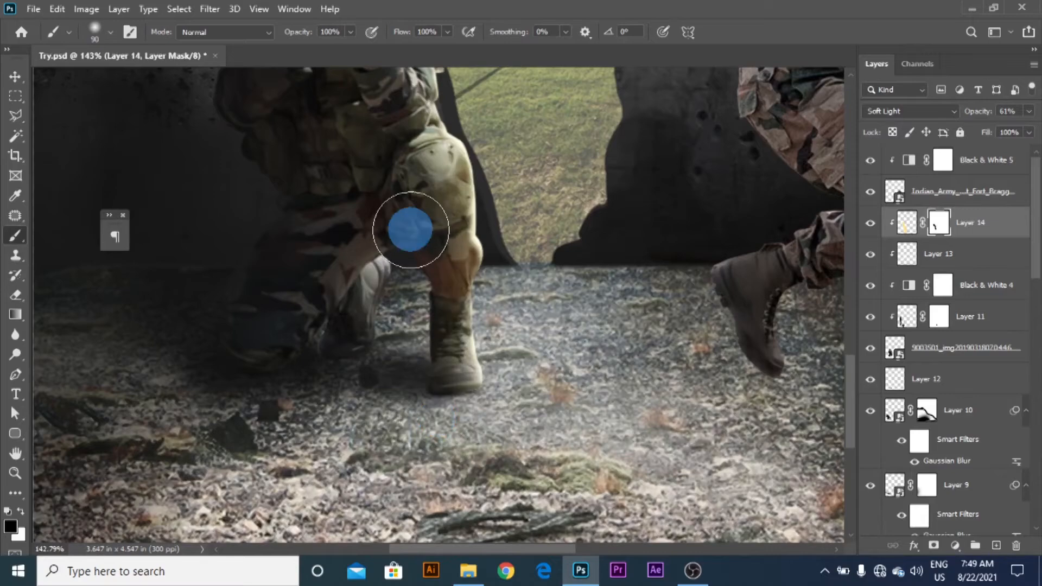
scroll(440, 284, down, 5)
scroll(459, 299, down, 2)
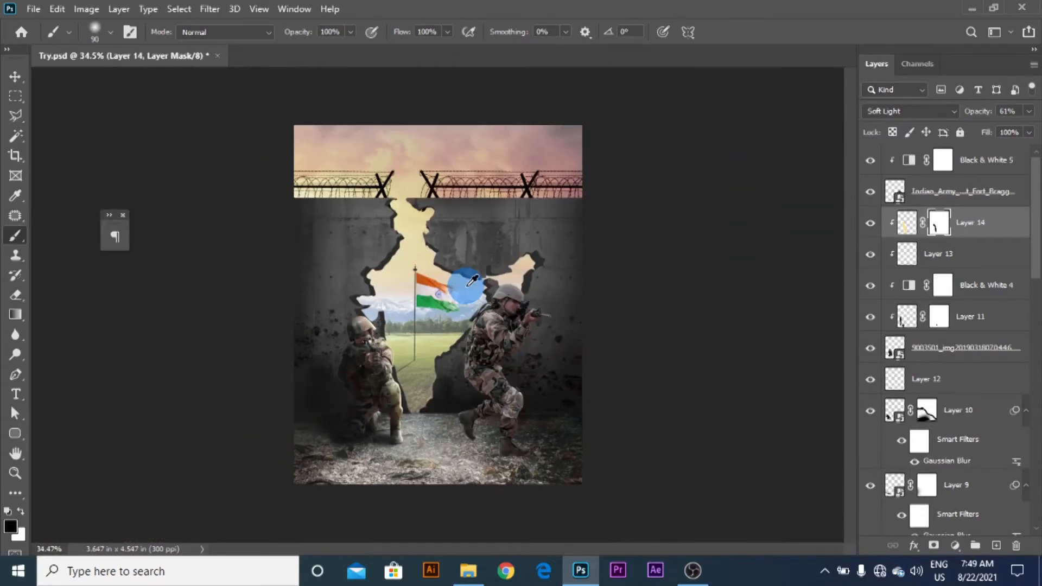
scroll(467, 231, up, 5)
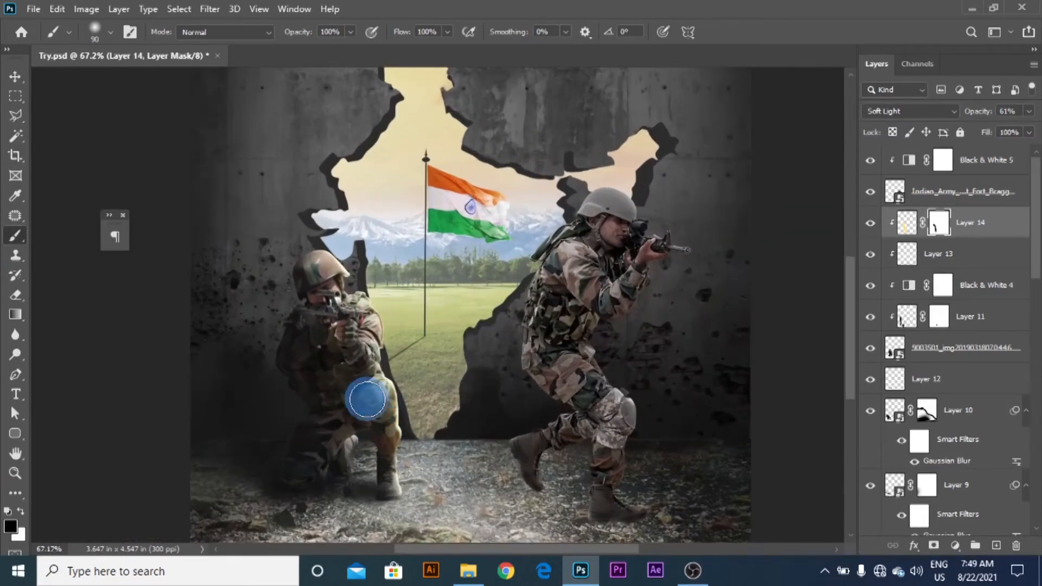
- Select the standing soldier's layer and load his outline as a selection
click(16, 76)
scroll(380, 360, down, 3)
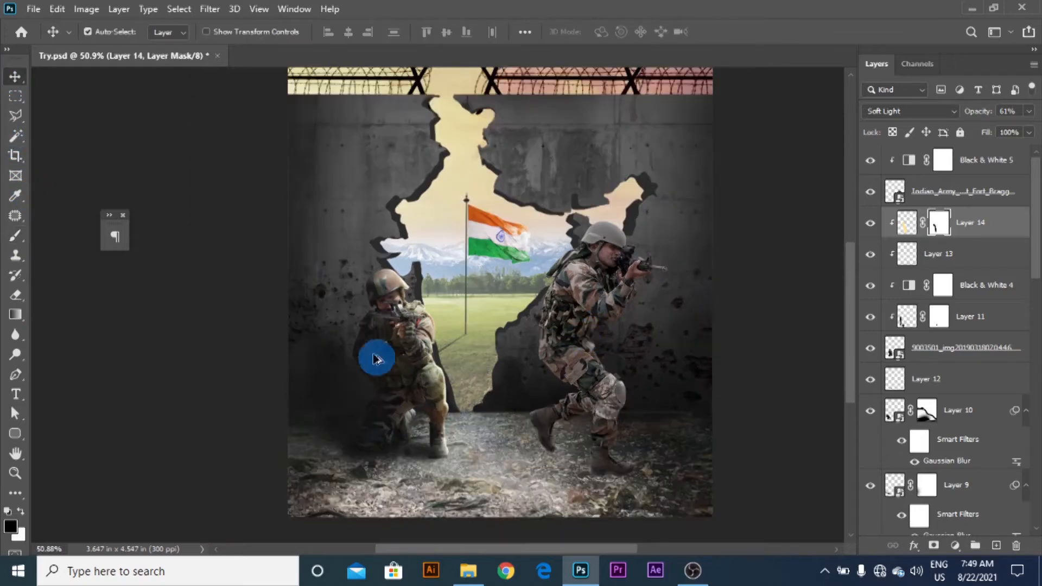
scroll(596, 303, up, 4)
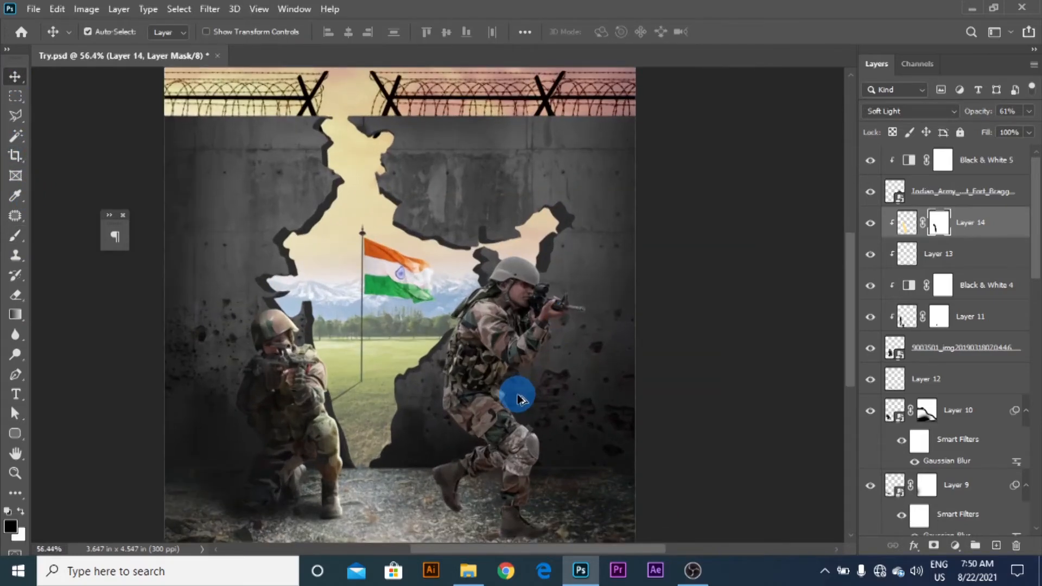
click(488, 309)
drag(512, 357, 487, 293)
ctrl+click(895, 193)
scroll(580, 337, down, 2)
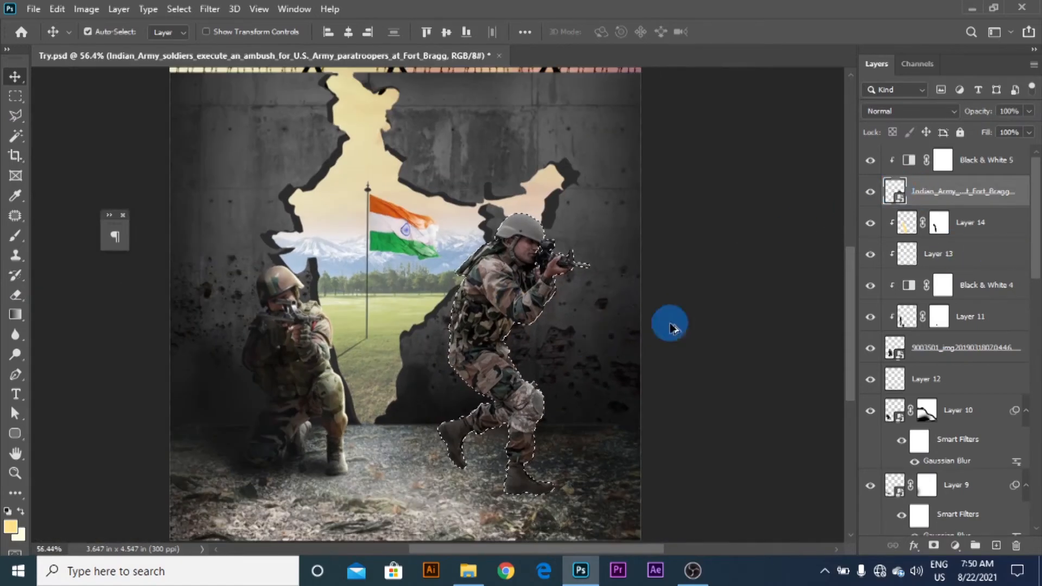
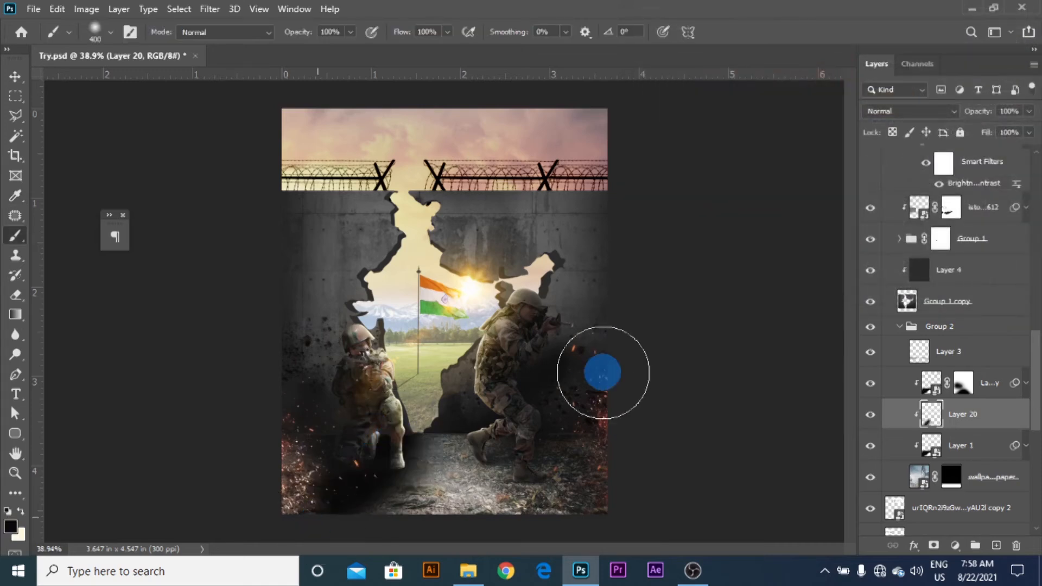
- Paint a dark cast shadow across the ground from the kneeling soldier's front boot to the lower edge with a soft 175-pixel brush
key(bracketleft)
key(bracketleft)
key(bracketleft)
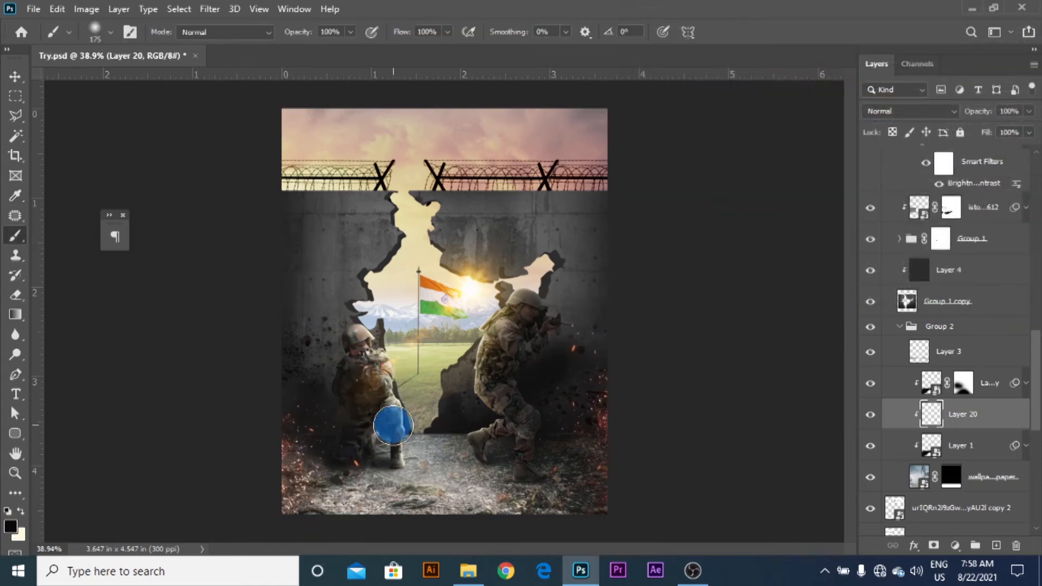
drag(390, 434, 303, 547)
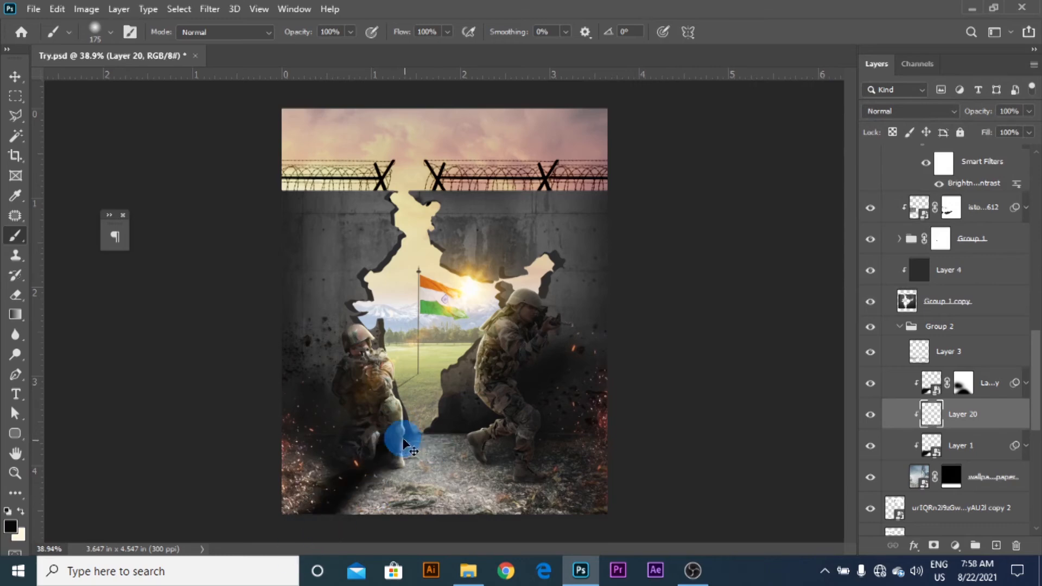
- Undo the last shadow stroke, repaint a broader black shadow under the kneeling soldier, and set its layer opacity to 58%
key(ctrl+z)
mouse_move(403, 436)
mouse_down()
mouse_move(333, 527)
mouse_move(344, 454)
mouse_move(286, 526)
mouse_up()
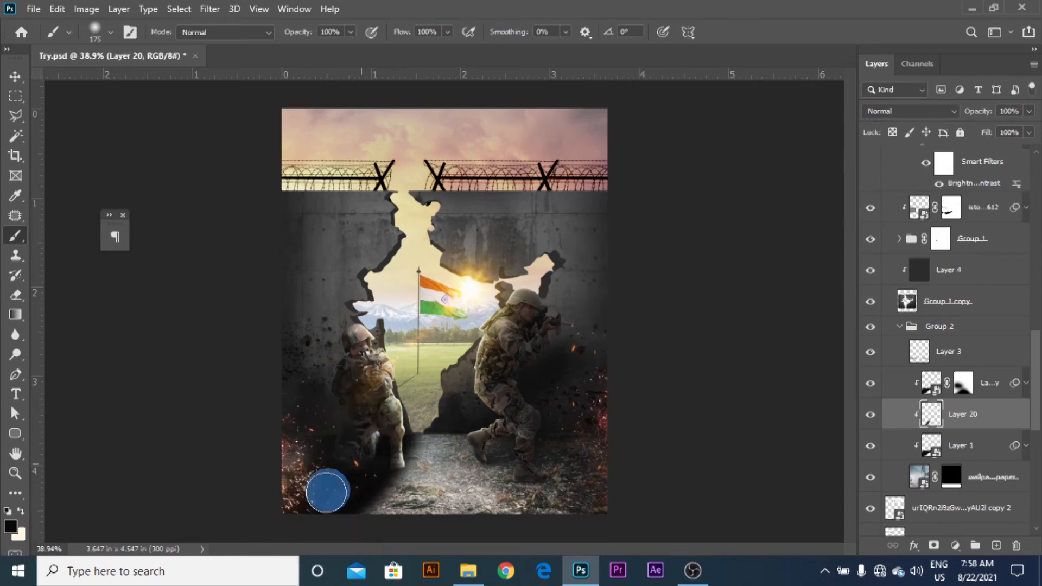
click(890, 110)
click(906, 111)
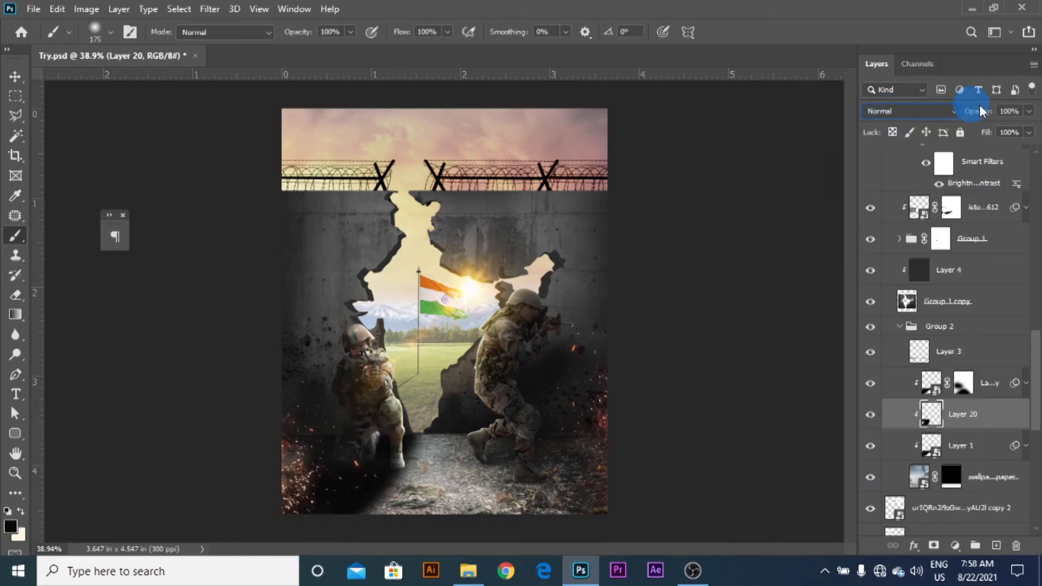
drag(1010, 127, 993, 134)
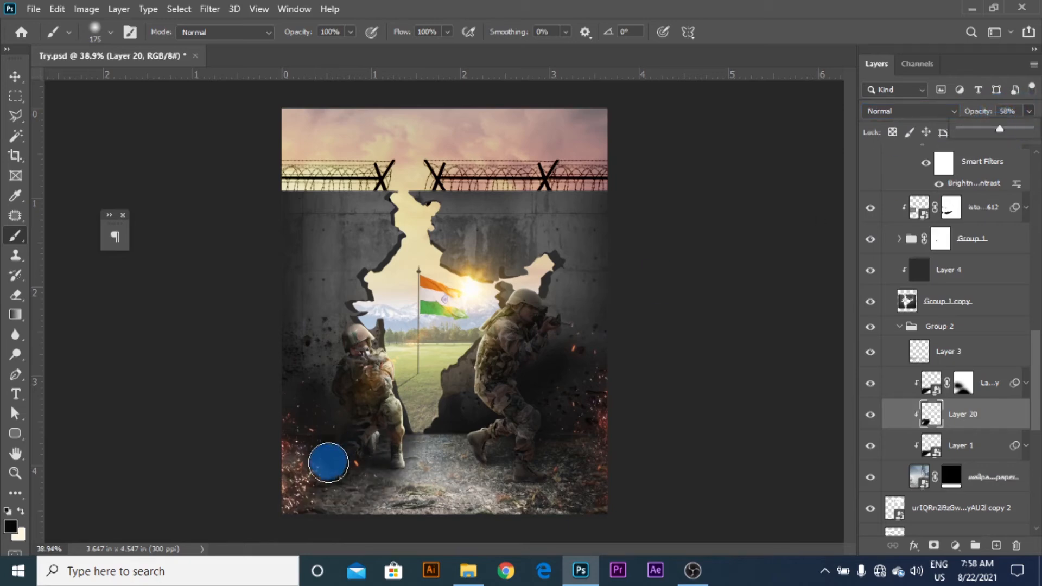
- Add a layer mask to the kneeling soldier's shadow layer and paint away the shadow's inner edge near his front boot
click(934, 545)
mouse_move(425, 530)
mouse_down()
mouse_move(418, 438)
mouse_move(367, 538)
mouse_move(737, 554)
mouse_up()
click(932, 415)
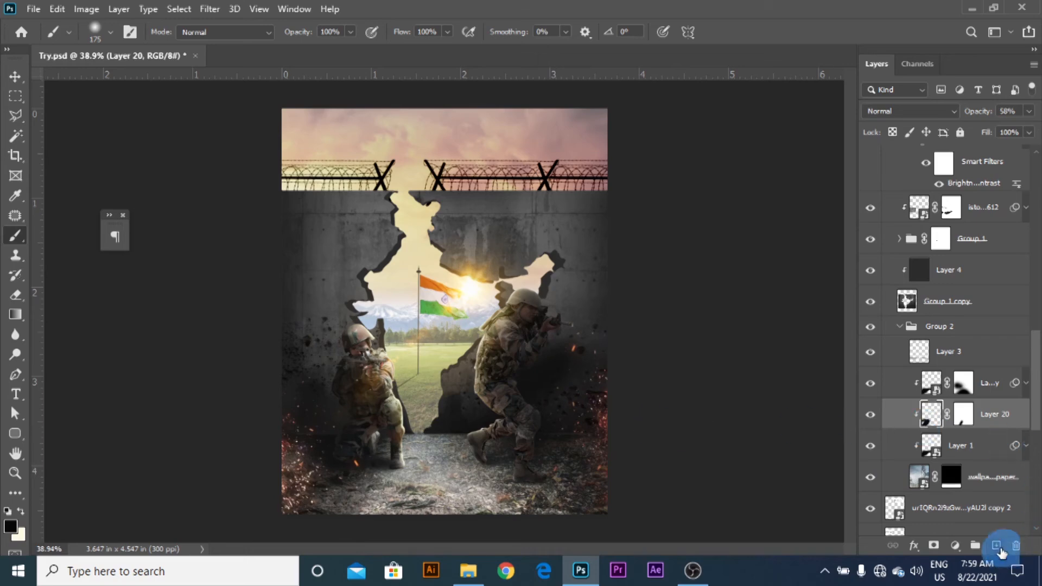
- Add a new layer, paint a soft black ground shadow beneath the standing soldier, and set the layer's opacity to 35%
key(ctrl+shift+alt+n)
scroll(571, 509, up, 2)
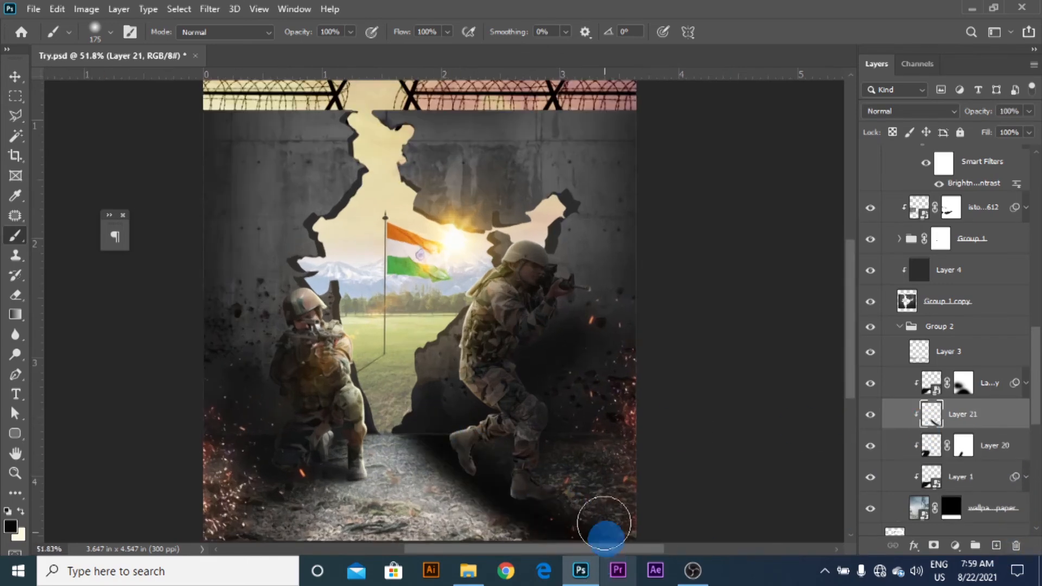
mouse_move(532, 368)
mouse_down()
mouse_move(397, 368)
mouse_move(608, 491)
mouse_move(478, 364)
mouse_move(553, 353)
mouse_move(541, 347)
mouse_move(774, 340)
mouse_up()
click(1029, 111)
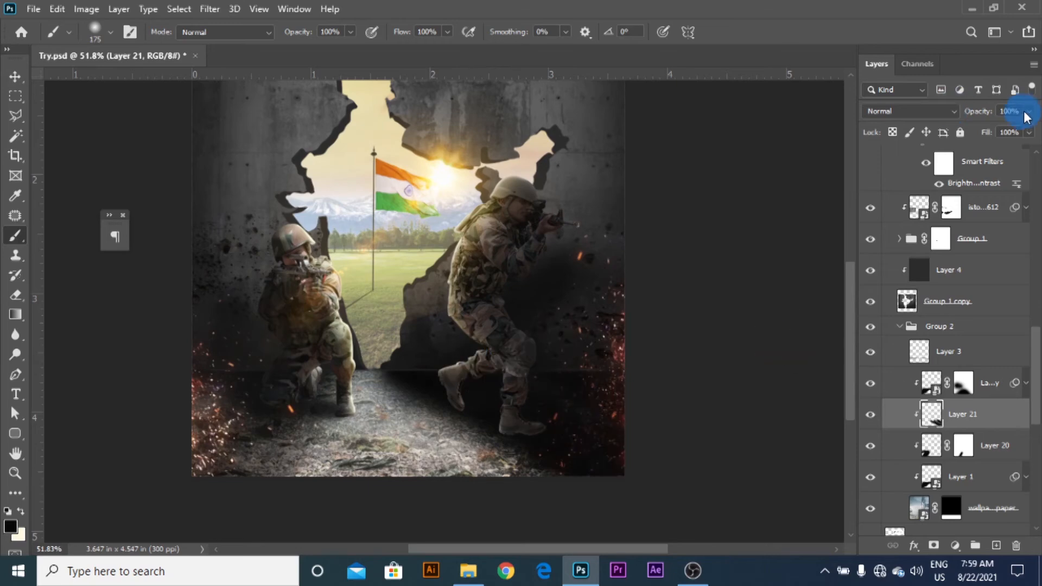
drag(1001, 134, 983, 131)
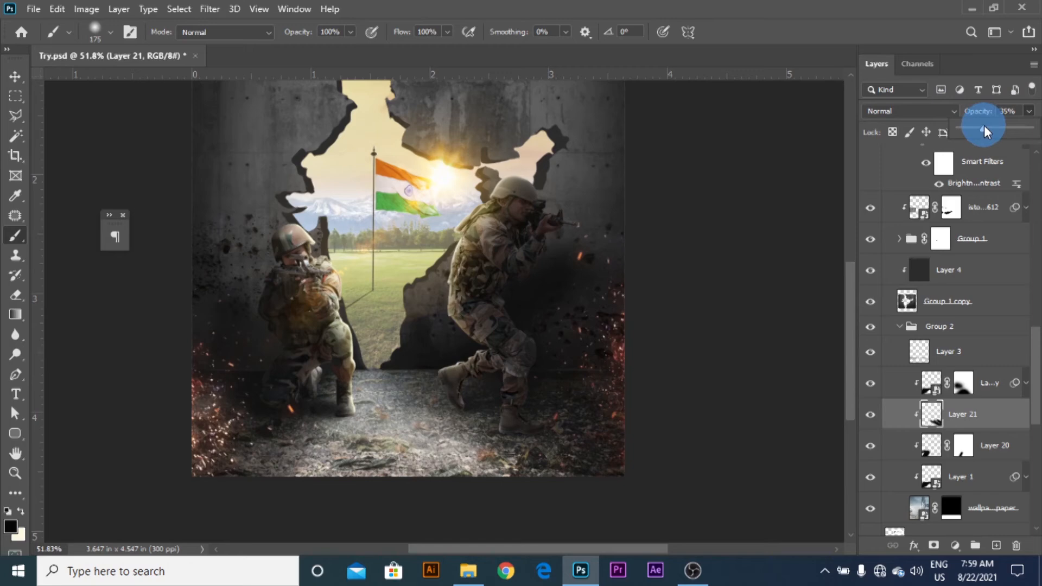
- Switch to the Move tool and save the poster document
scroll(600, 237, down, 3)
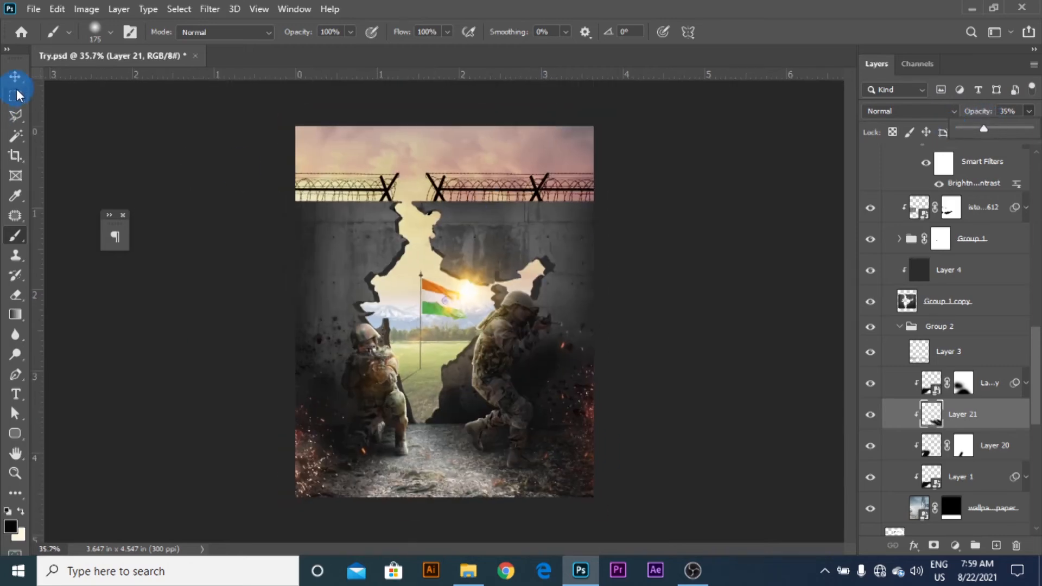
click(16, 78)
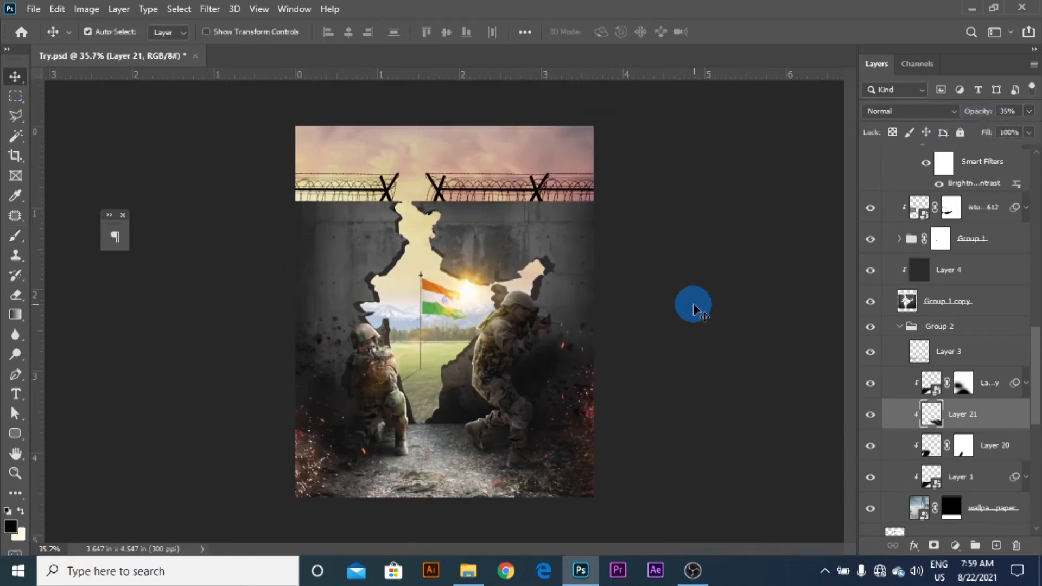
scroll(1009, 282, up, 10)
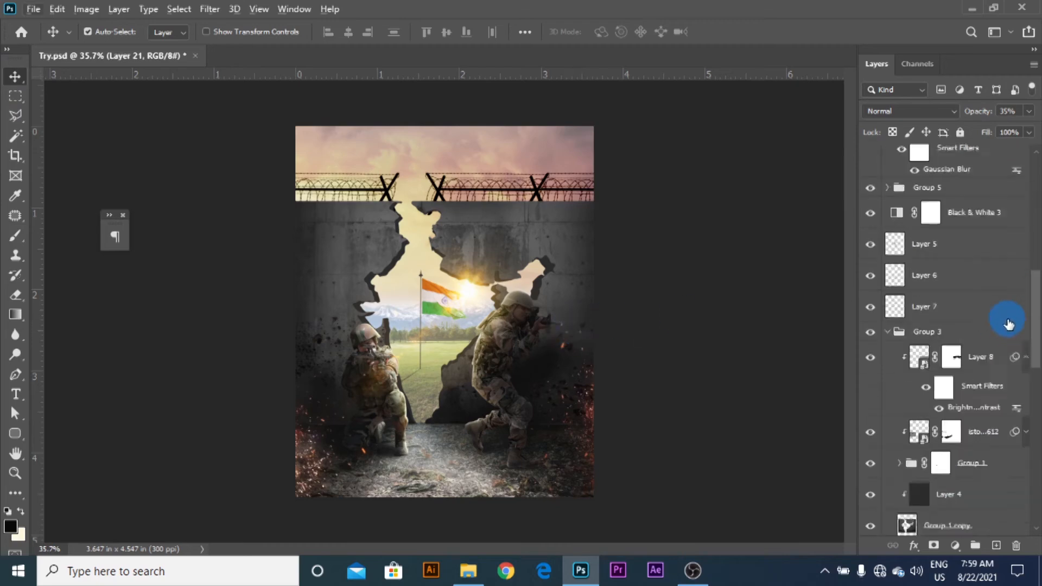
scroll(1038, 288, up, 5)
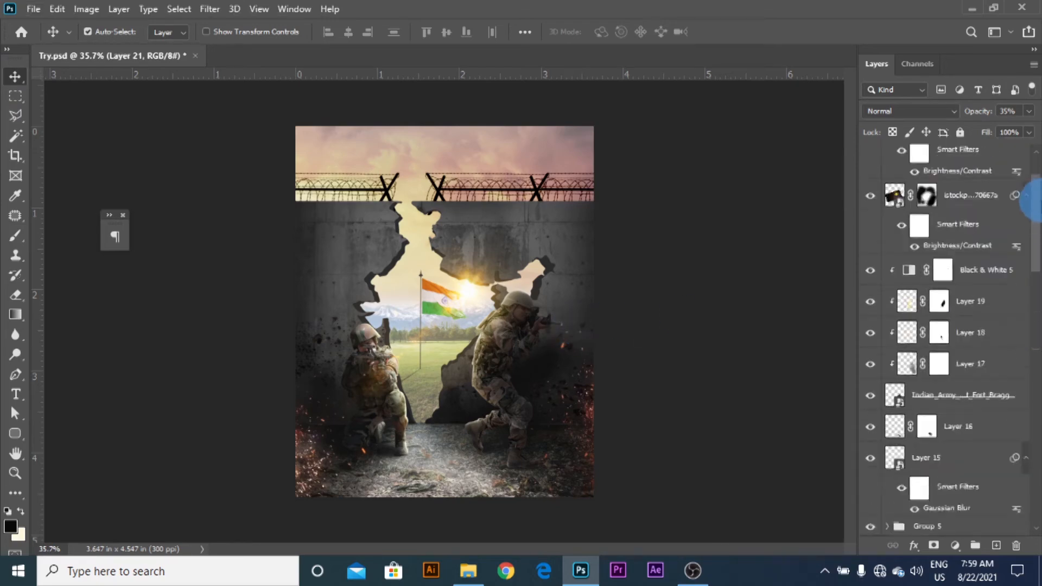
key(ctrl+s)
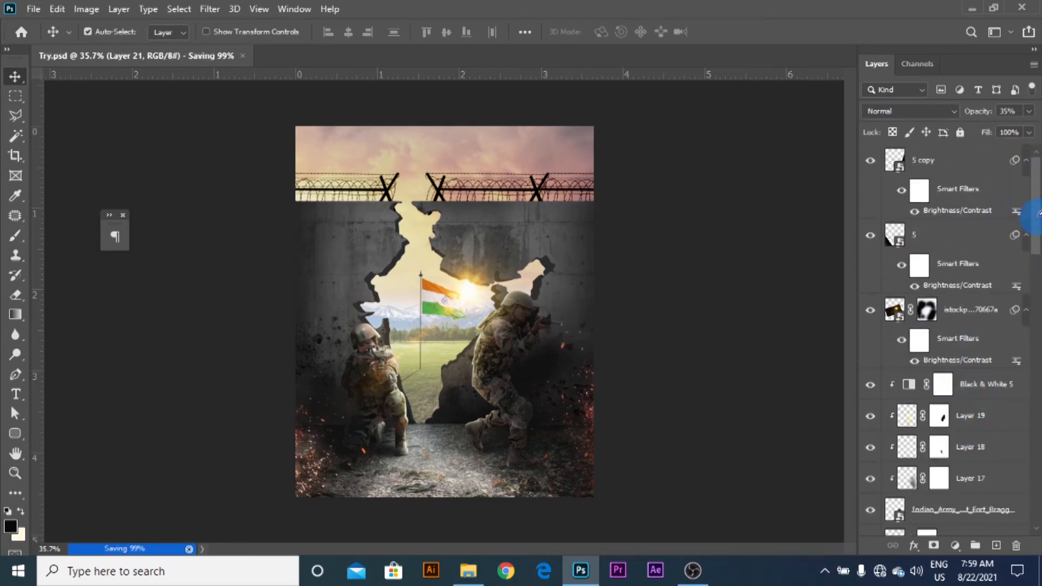
- Select all layers from Black & White 5 down to the mountain photo and scale them together to 104.91%
click(977, 386)
scroll(1010, 412, down, 15)
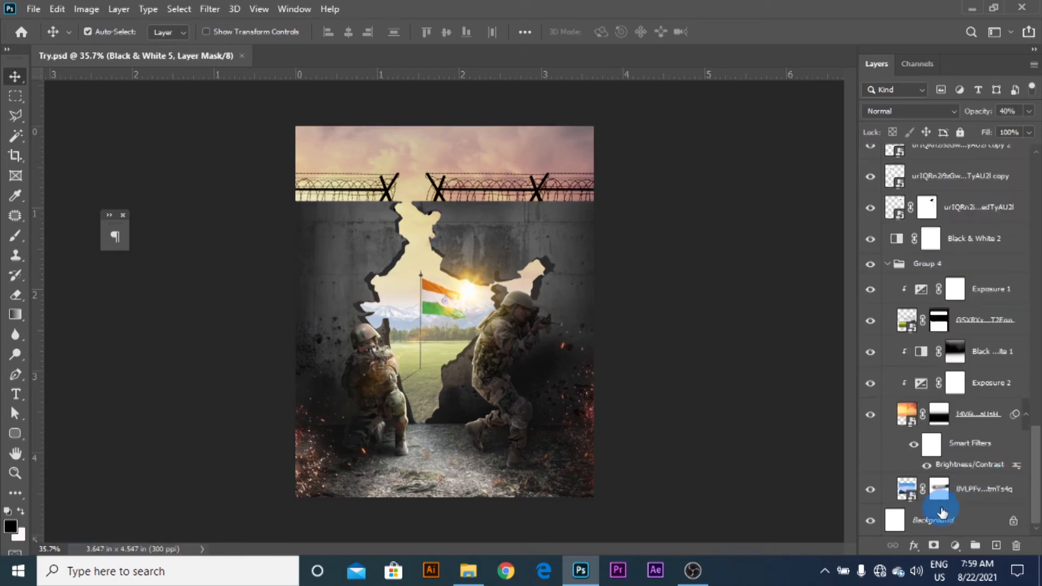
shift+click(938, 489)
click(998, 489)
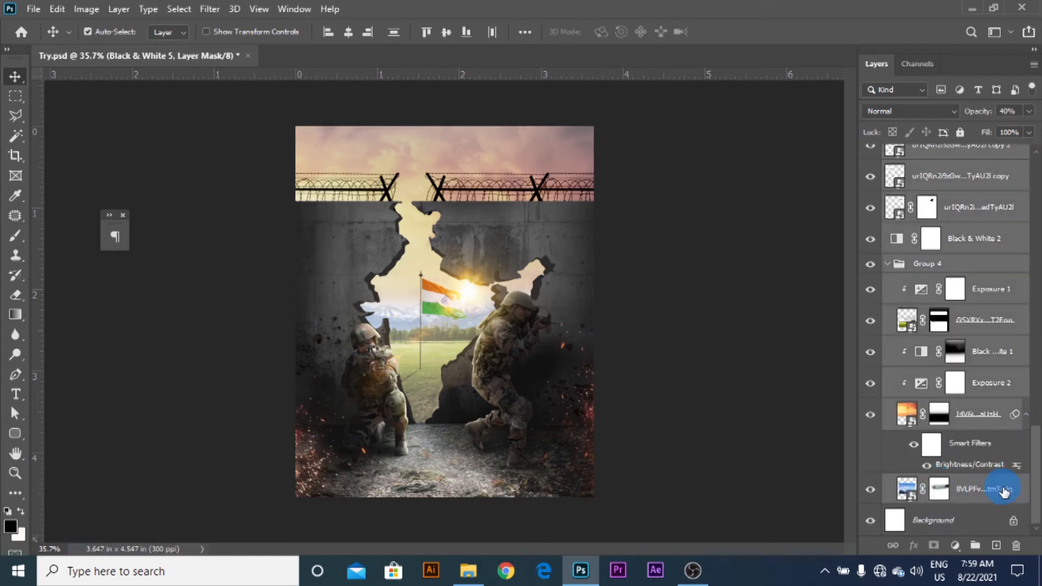
key(ctrl+t)
click(535, 232)
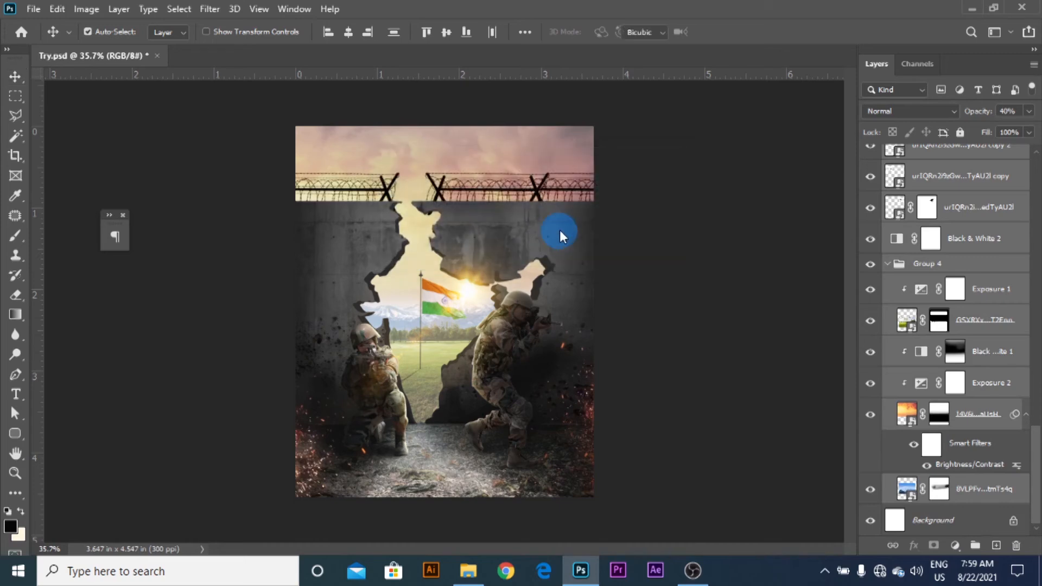
scroll(522, 255, down, 2)
alt+click(442, 179)
scroll(495, 251, down, 3)
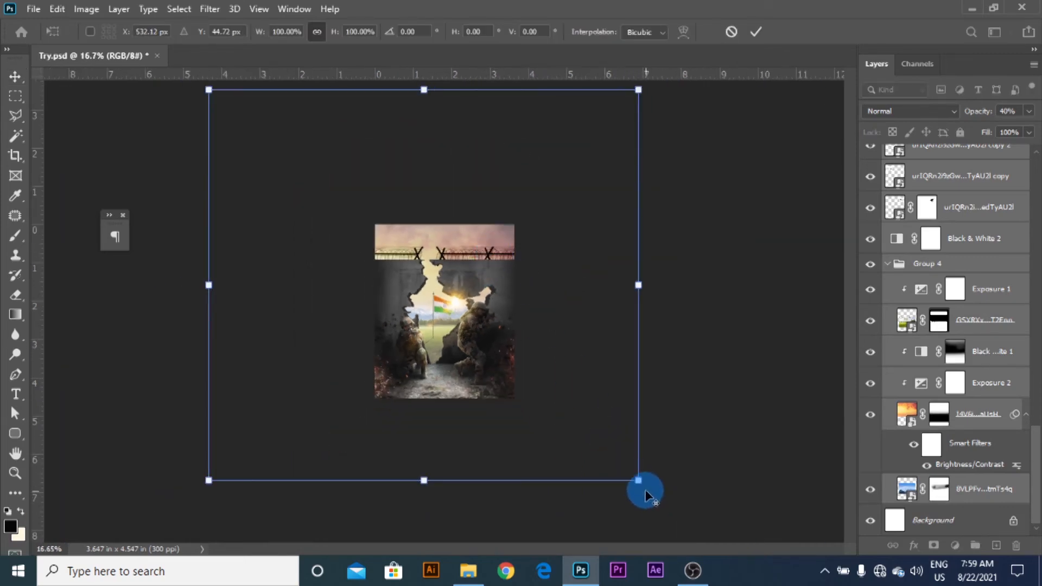
drag(640, 480, 651, 489)
drag(508, 349, 510, 359)
scroll(509, 270, up, 5)
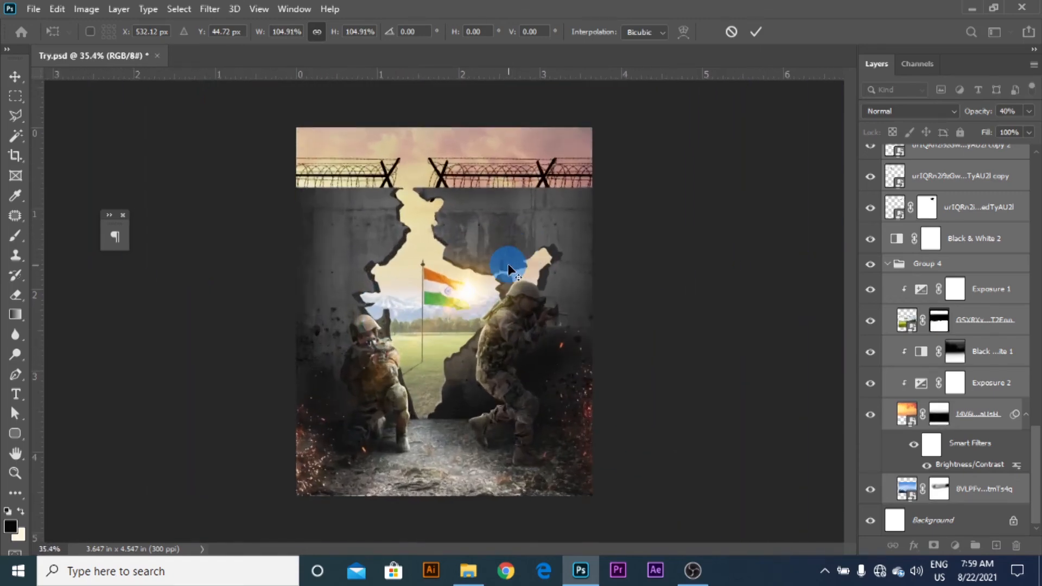
click(755, 31)
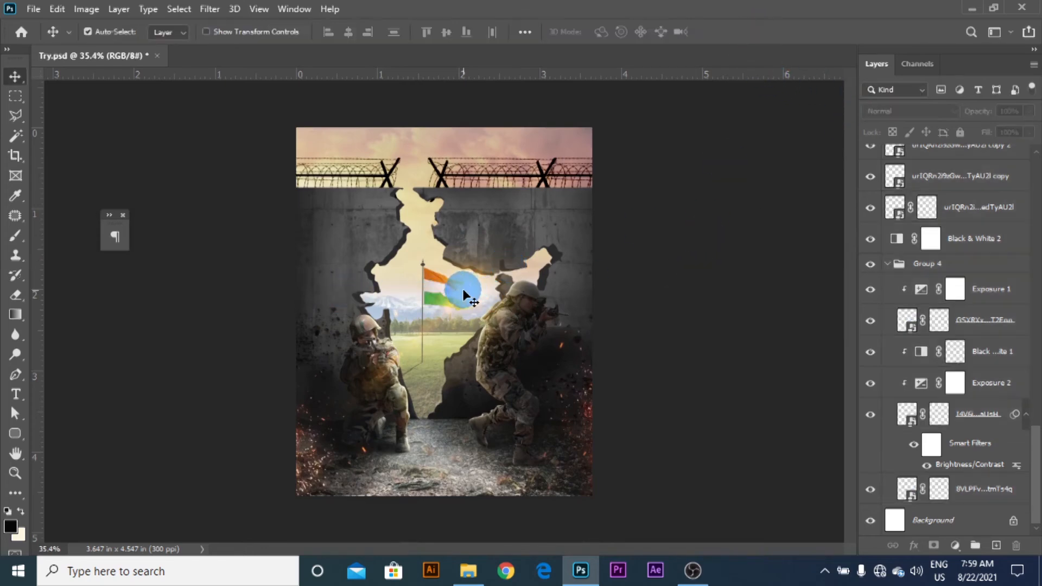
- Shift the istockphoto light overlay slightly to the right over the soldiers
mouse_move(500, 265)
mouse_down()
mouse_move(484, 282)
mouse_move(513, 265)
mouse_up()
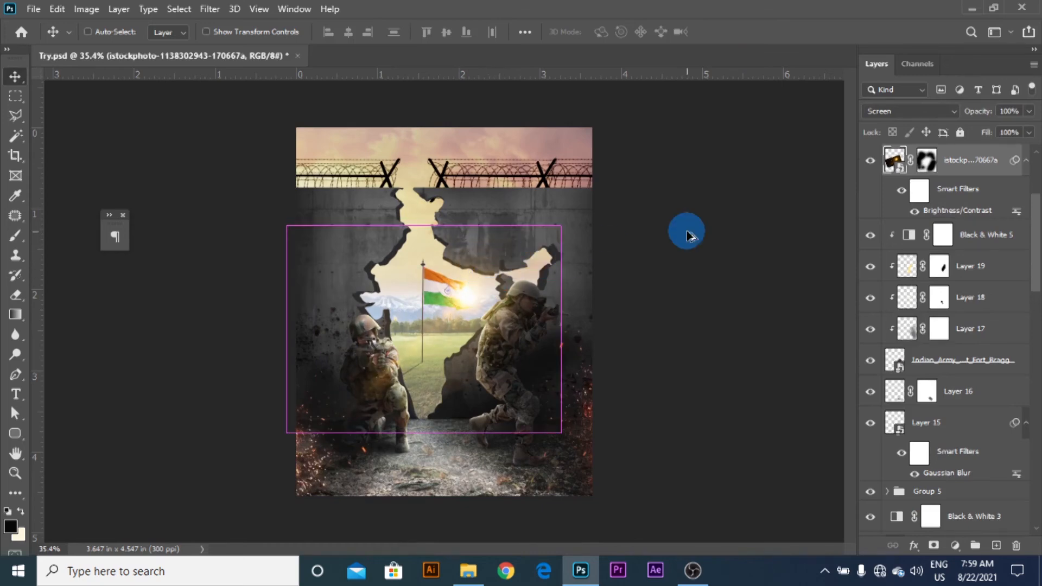
key(ctrl+minus)
- Group all layers from Black & White 5 down to the mountain photo just above the Background
click(954, 242)
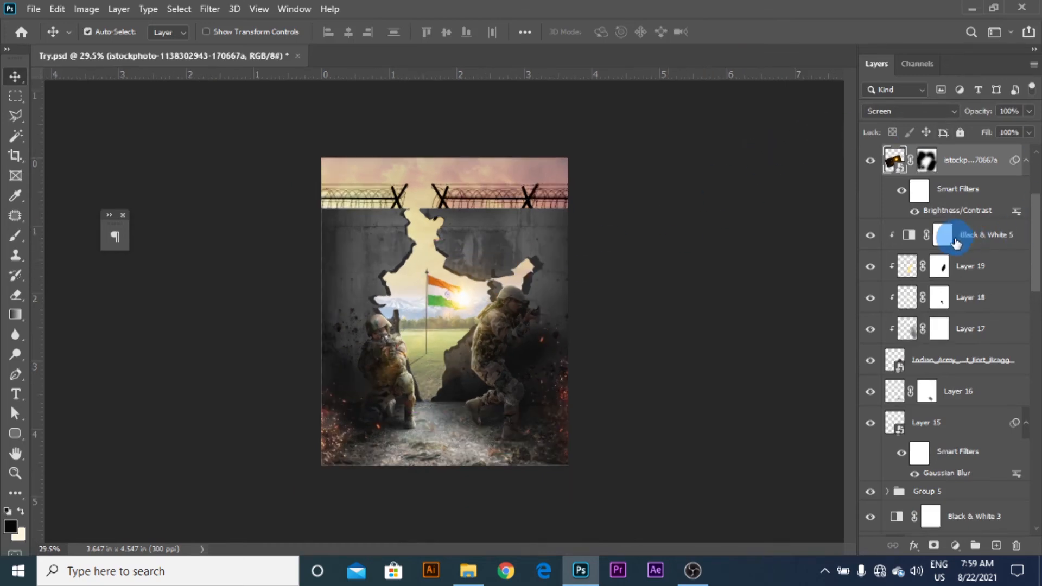
click(981, 242)
drag(1036, 252, 1021, 508)
shift+click(959, 488)
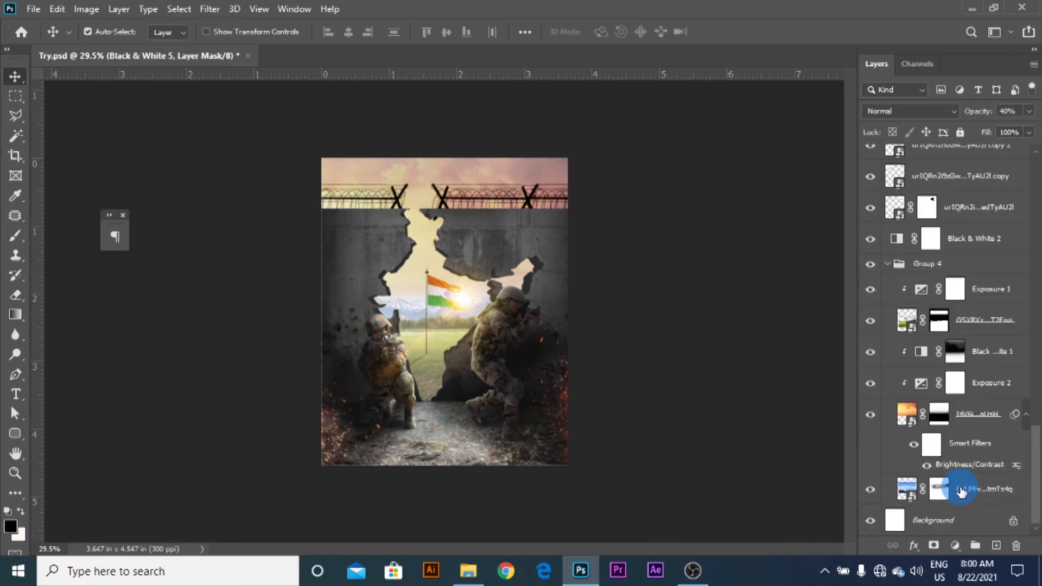
click(975, 545)
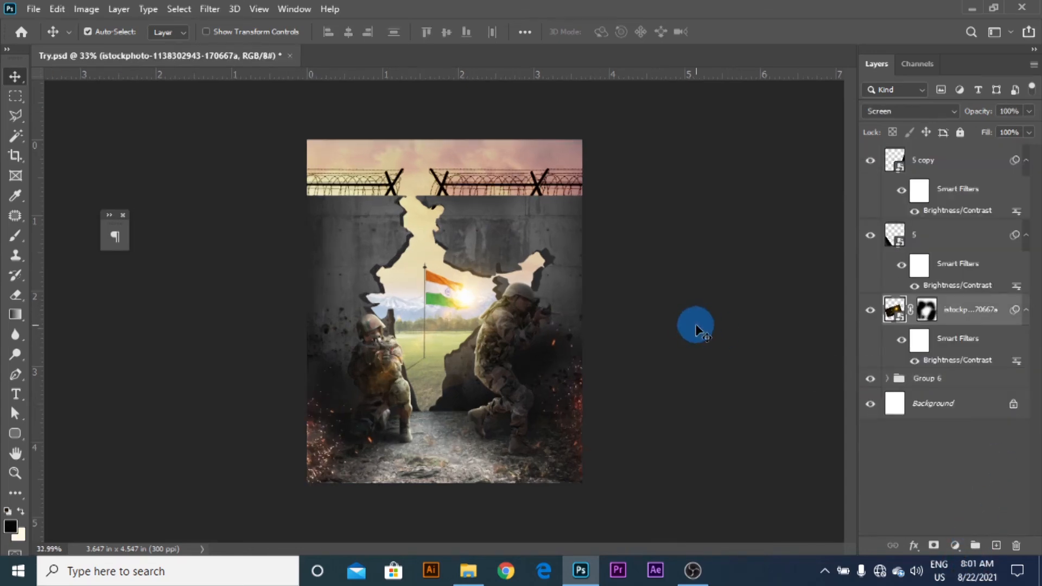
click(696, 326)
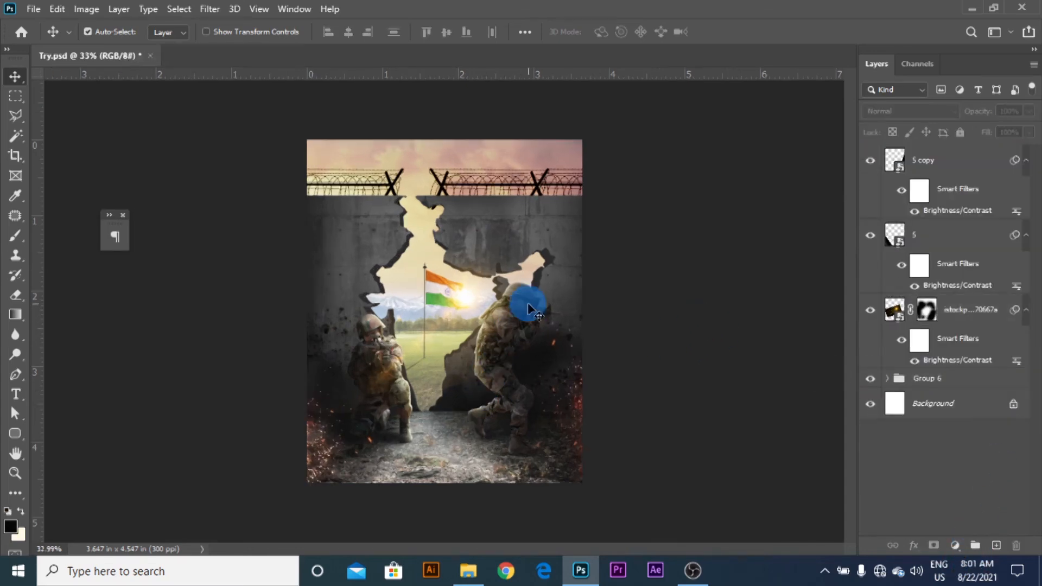
- Find the dark wall-edge fill, Layer 4, and add a new clipped layer directly above it
click(546, 272)
scroll(940, 414, down, 5)
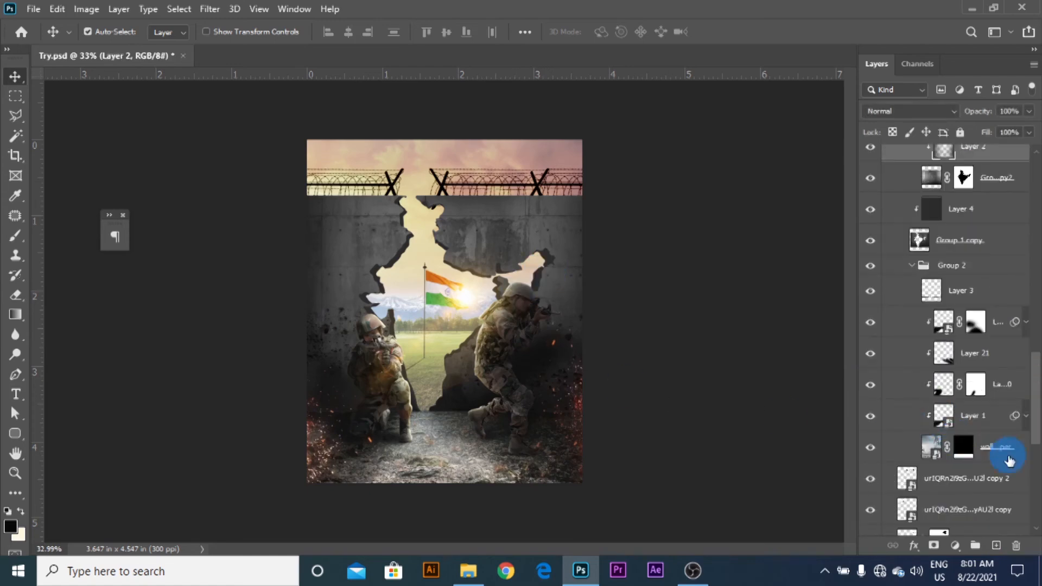
click(993, 422)
scroll(966, 255, up, 4)
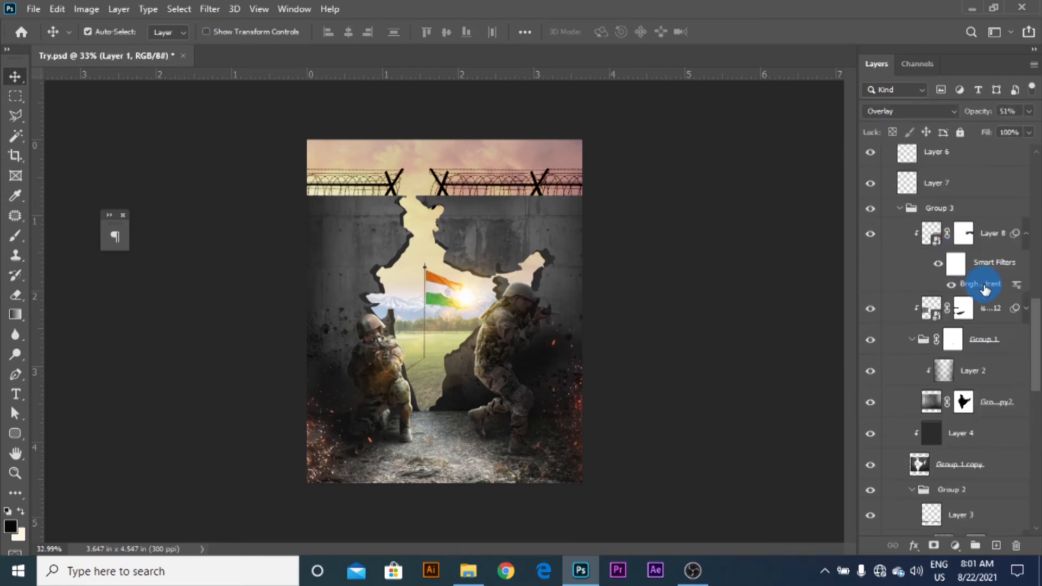
click(945, 414)
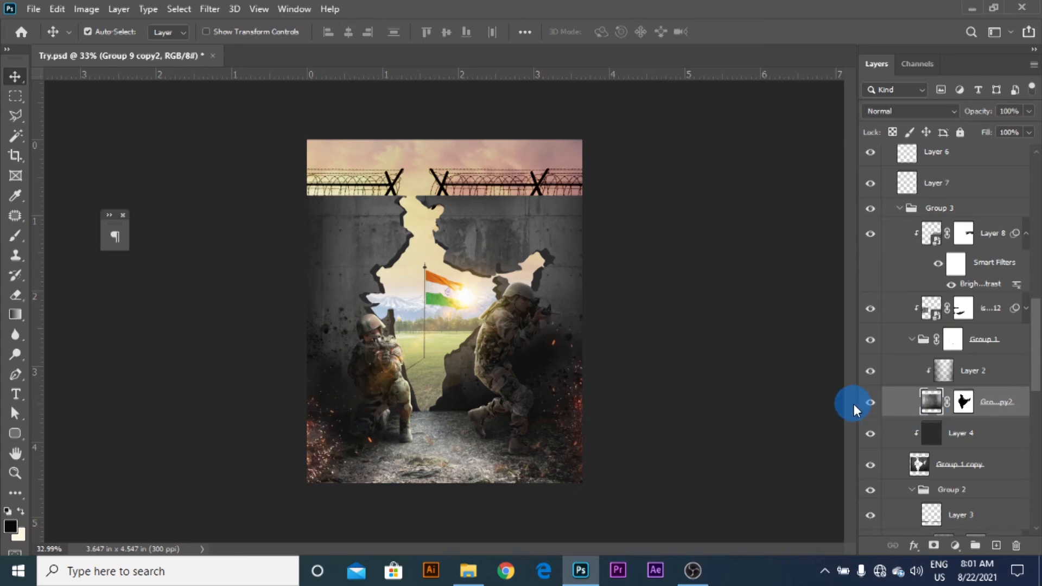
click(979, 465)
click(985, 433)
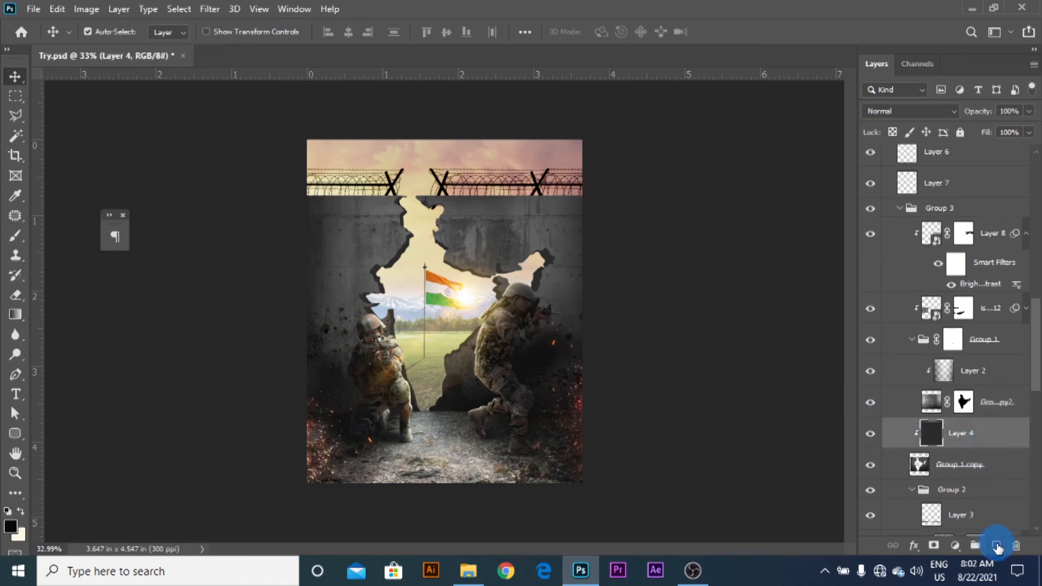
click(996, 546)
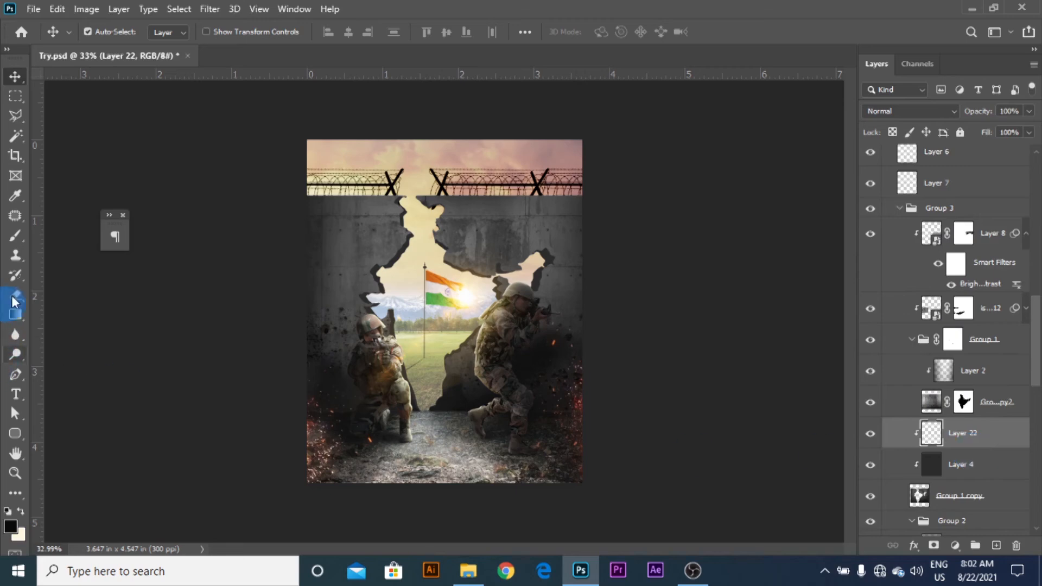
- Set the Brush foreground colour to the pale sun yellow ffe7a2, starting from a sample of the sky glow
click(13, 235)
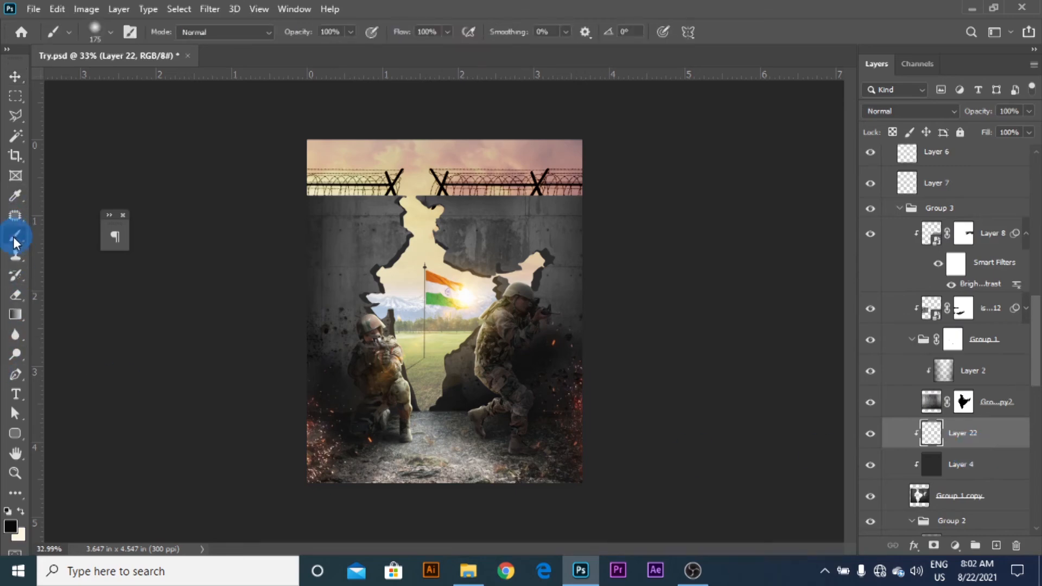
click(8, 526)
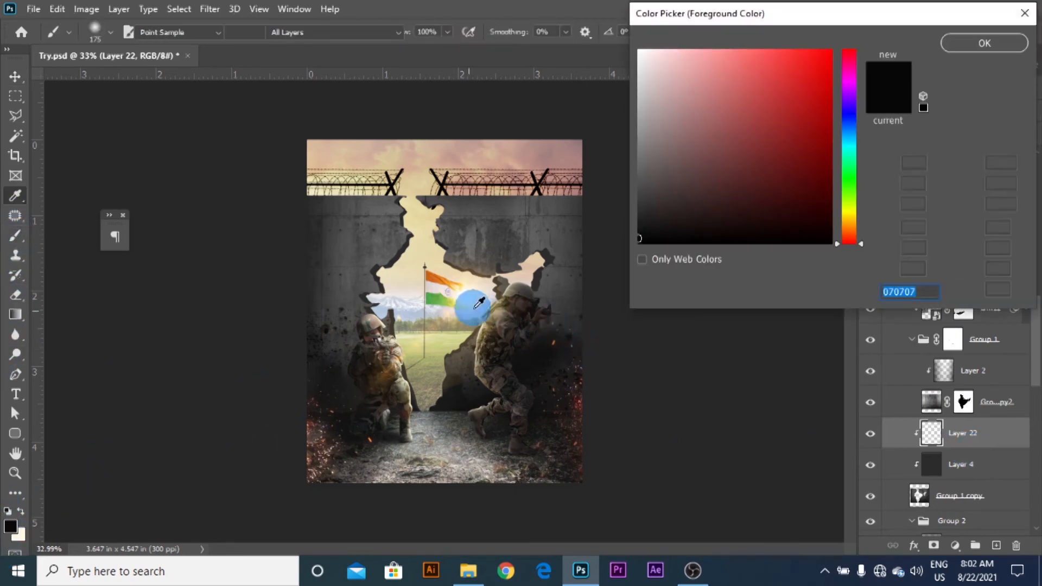
click(475, 287)
drag(735, 56, 708, 50)
click(981, 52)
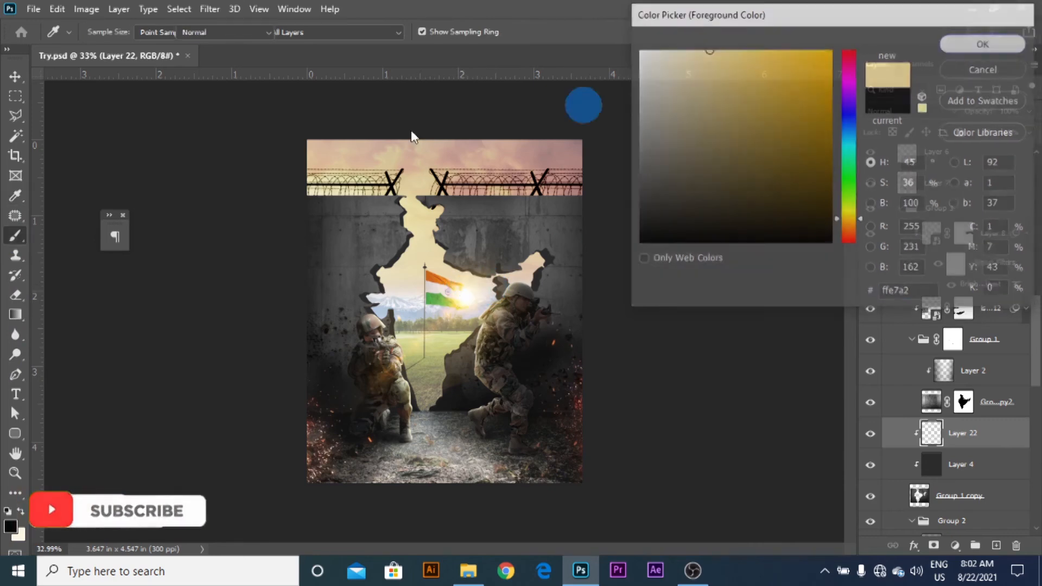
click(15, 236)
- Paint a pale yellow glow along the upper left broken edge of the map cutout with a soft 50-pixel brush
scroll(472, 296, up, 5)
scroll(331, 272, up, 3)
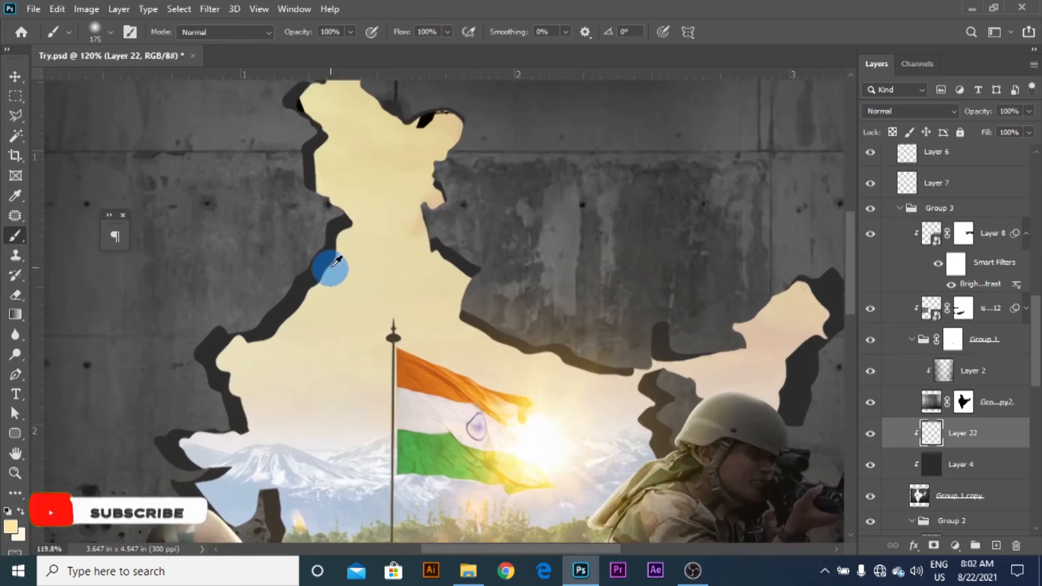
key(bracketleft)
key(bracketleft)
key(bracketleft)
key(bracketleft)
key(bracketleft)
key(bracketleft)
key(bracketleft)
key(bracketleft)
mouse_move(361, 237)
mouse_down()
mouse_move(330, 314)
mouse_move(373, 235)
mouse_move(326, 318)
mouse_move(330, 336)
mouse_move(353, 303)
mouse_move(309, 333)
mouse_move(324, 298)
mouse_move(246, 383)
mouse_move(337, 278)
mouse_up()
key(ctrl+z)
mouse_move(356, 153)
mouse_down()
mouse_move(407, 281)
mouse_move(408, 195)
mouse_move(379, 196)
mouse_up()
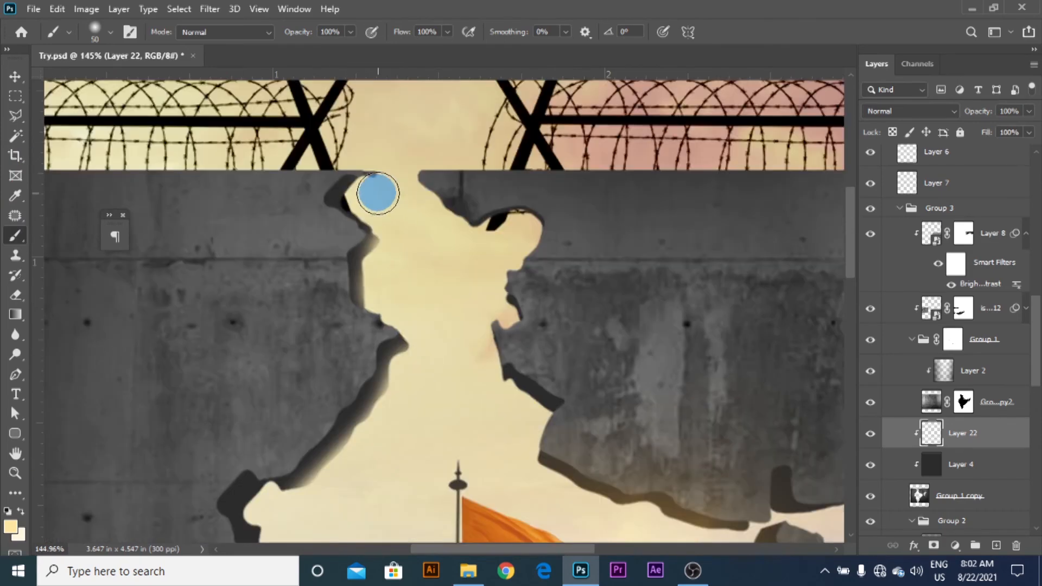
- Continue the yellow glow down the cutout's left edge towards the mountains, using a smaller soft brush
scroll(453, 330, down, 3)
scroll(305, 479, up, 4)
mouse_move(305, 478)
mouse_down()
mouse_move(286, 358)
mouse_move(314, 376)
mouse_move(387, 253)
mouse_up()
key(bracketleft)
key(bracketleft)
mouse_move(296, 331)
mouse_down()
mouse_move(337, 345)
mouse_move(356, 398)
mouse_move(329, 393)
mouse_move(344, 389)
mouse_move(368, 435)
mouse_up()
key(bracketleft)
- Paint the pale yellow glow along the lower broken wall edges beside both soldiers with a soft 45-pixel brush
scroll(367, 434, down, 5)
key(bracketright)
key(bracketright)
key(bracketright)
key(bracketright)
key(bracketright)
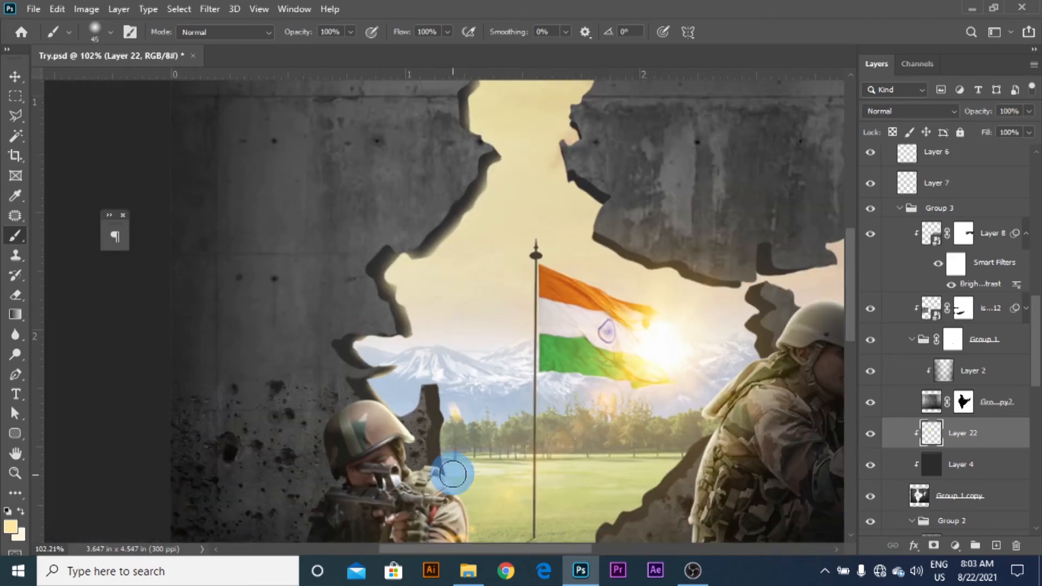
drag(456, 474, 440, 308)
scroll(437, 418, down, 4)
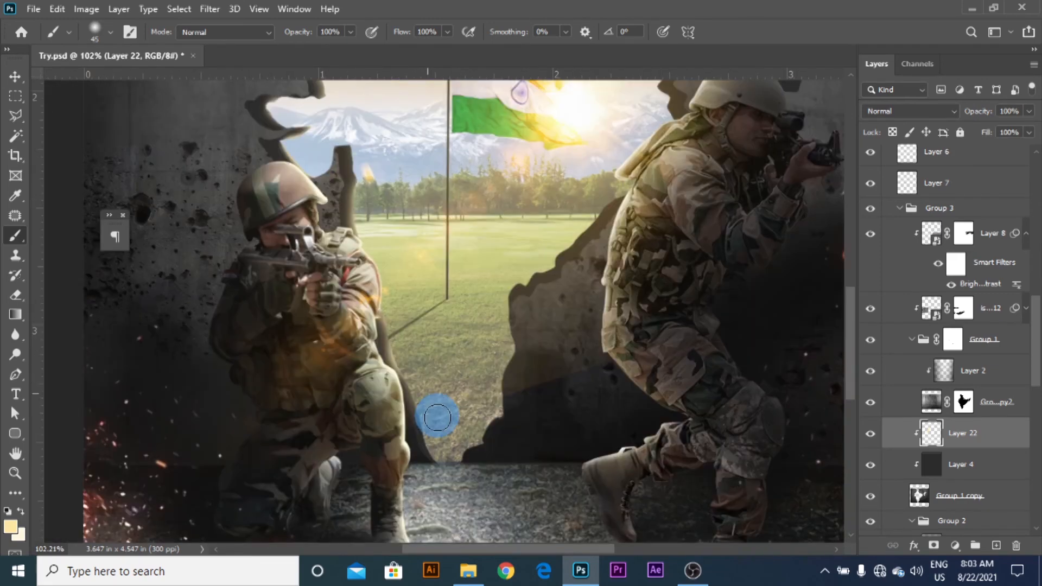
drag(438, 418, 447, 429)
drag(497, 297, 427, 403)
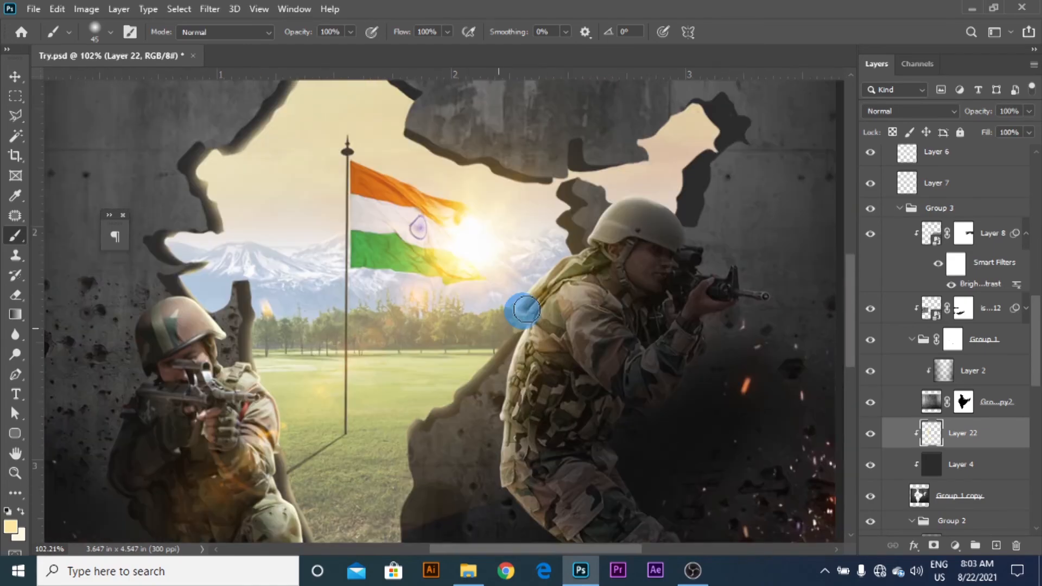
drag(523, 311, 431, 437)
- Fit the whole poster in view and lower the Brush opacity to 22%
key(ctrl+0)
key(2)
key(2)
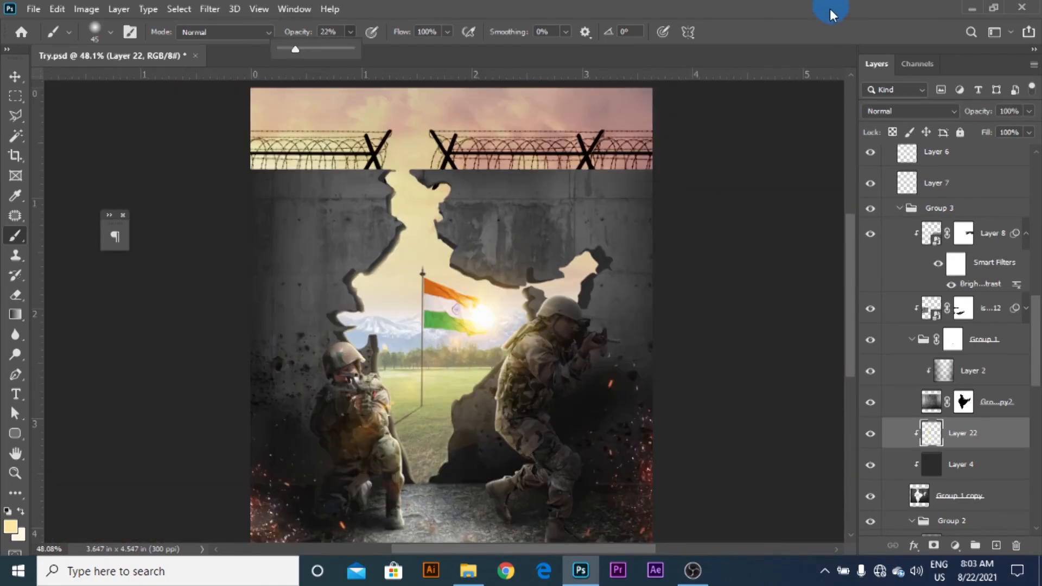
scroll(612, 261, up, 3)
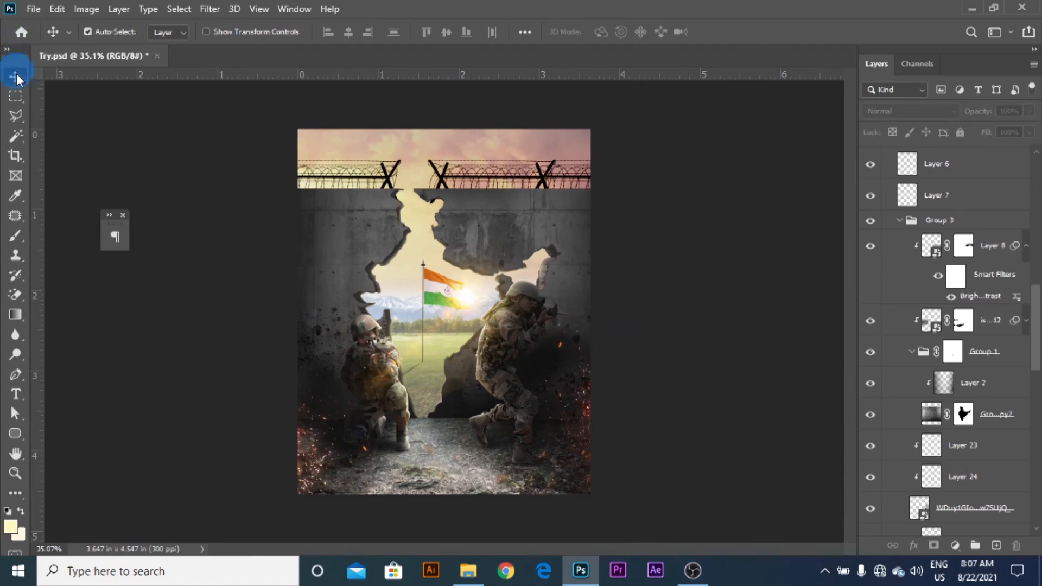
- Save the poster document and collapse Group 3 and Group 6 in the layer stack
key(ctrl+s)
scroll(495, 290, down, 3)
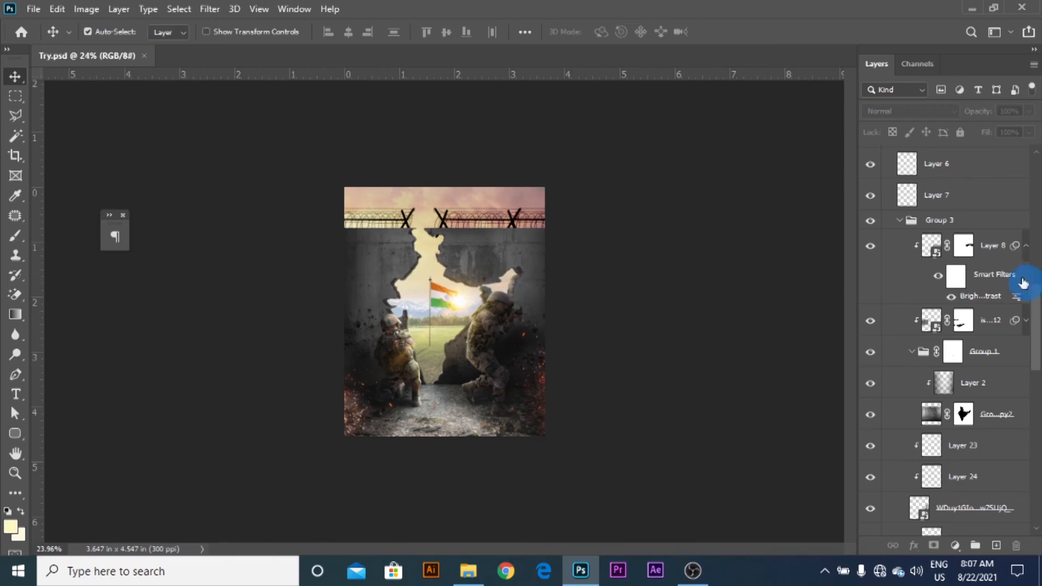
click(903, 221)
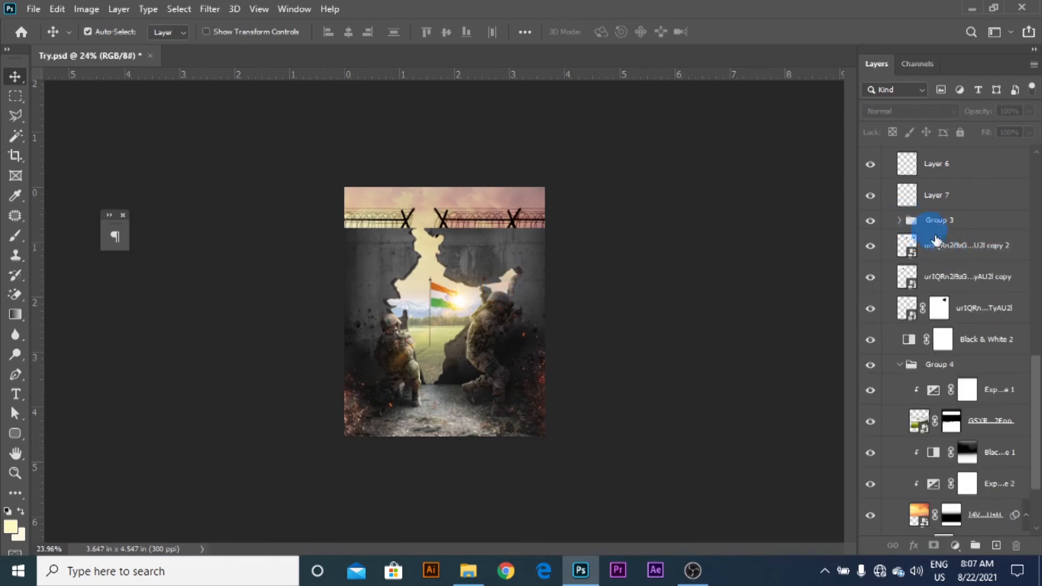
scroll(944, 244, down, 3)
click(887, 378)
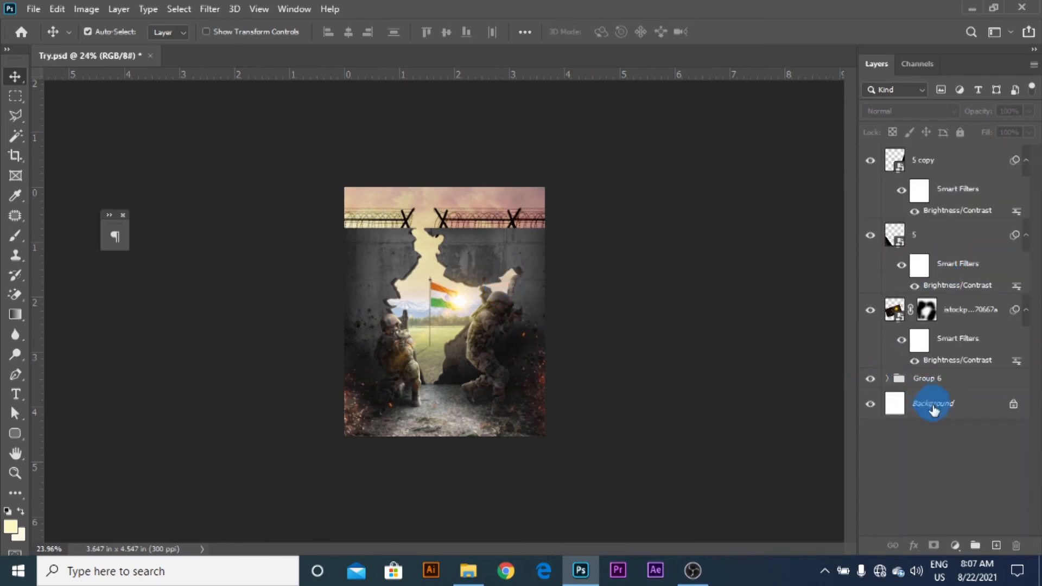
- Duplicate Group 6, hide the original group, and convert the copy to a smart object
click(938, 379)
key(ctrl+j)
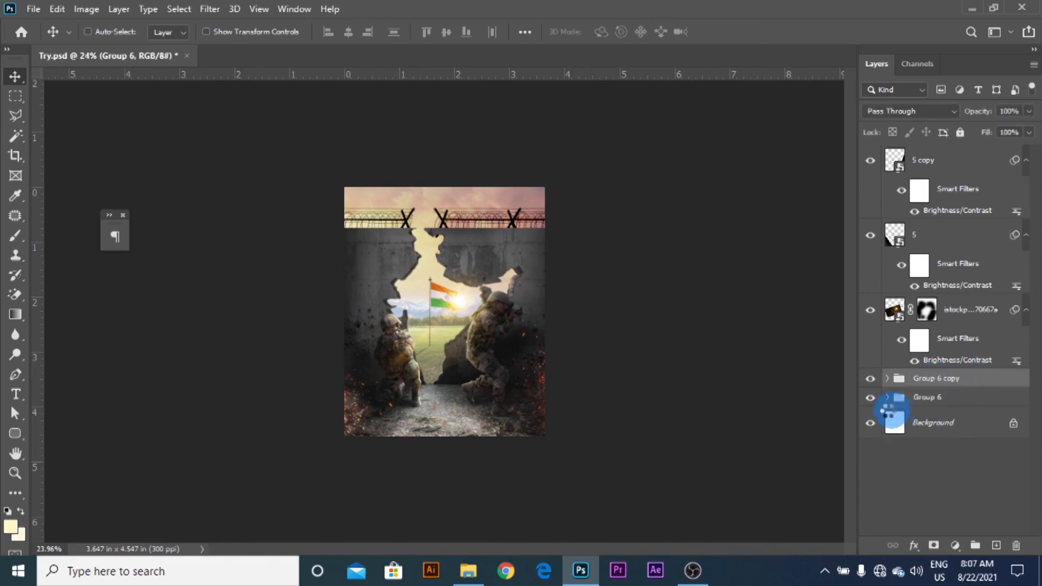
right_click(929, 380)
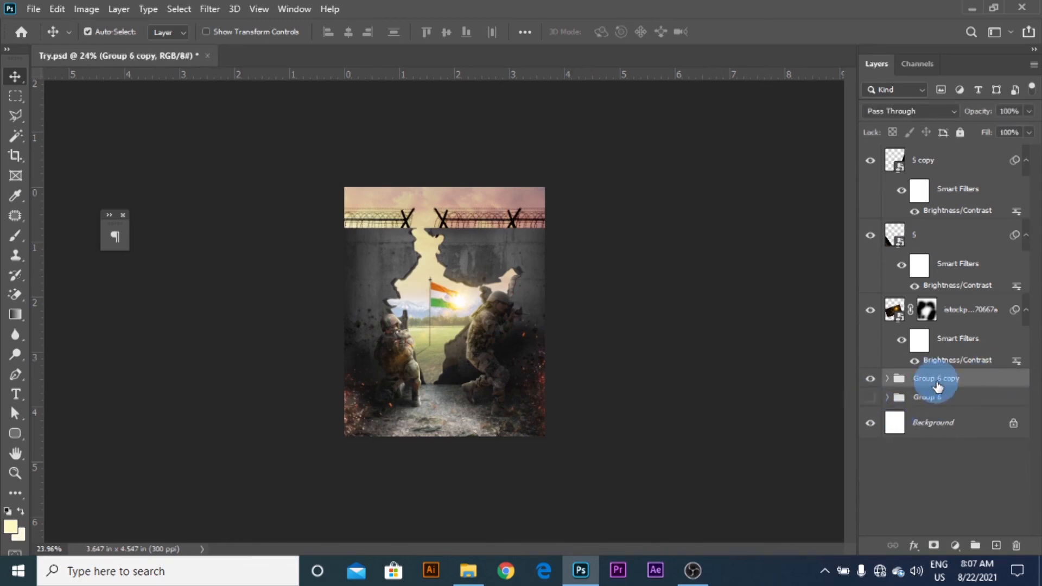
click(871, 211)
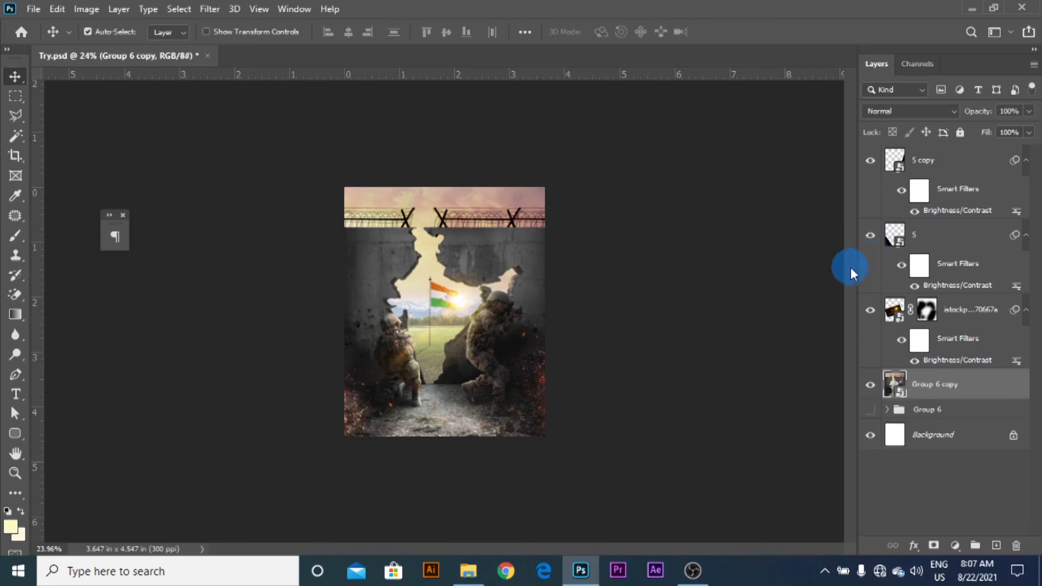
- Start a Camera Raw Filter on the Group 6 copy with contrast +21, highlights +18 and shadows +8
click(210, 9)
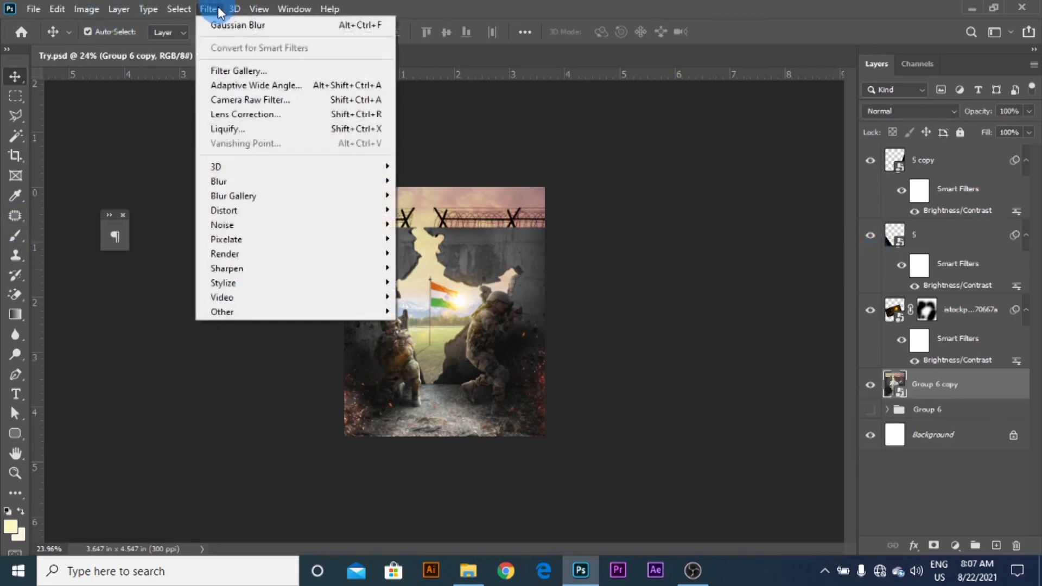
click(267, 99)
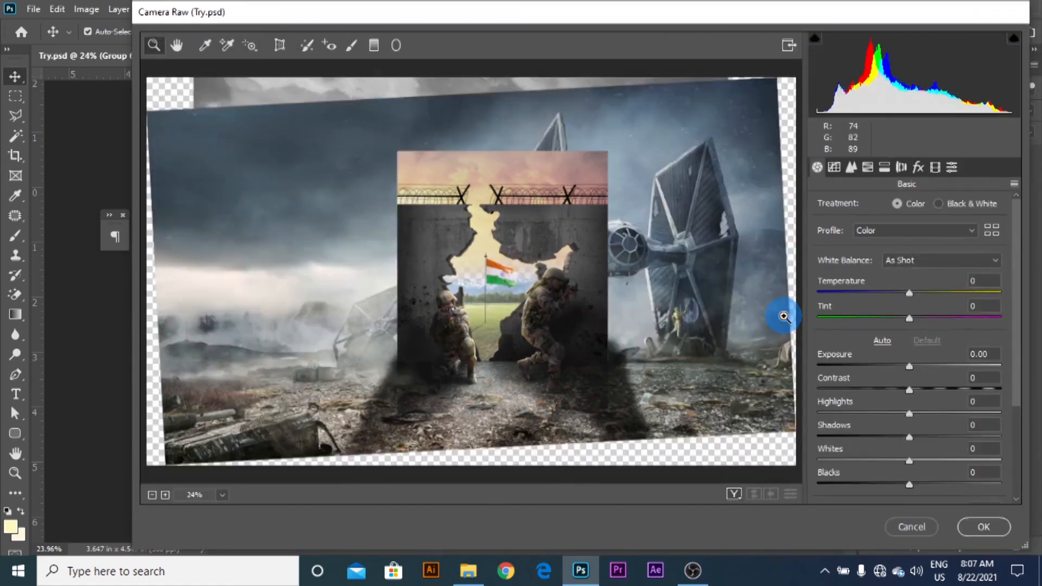
drag(563, 274, 674, 331)
key(space)
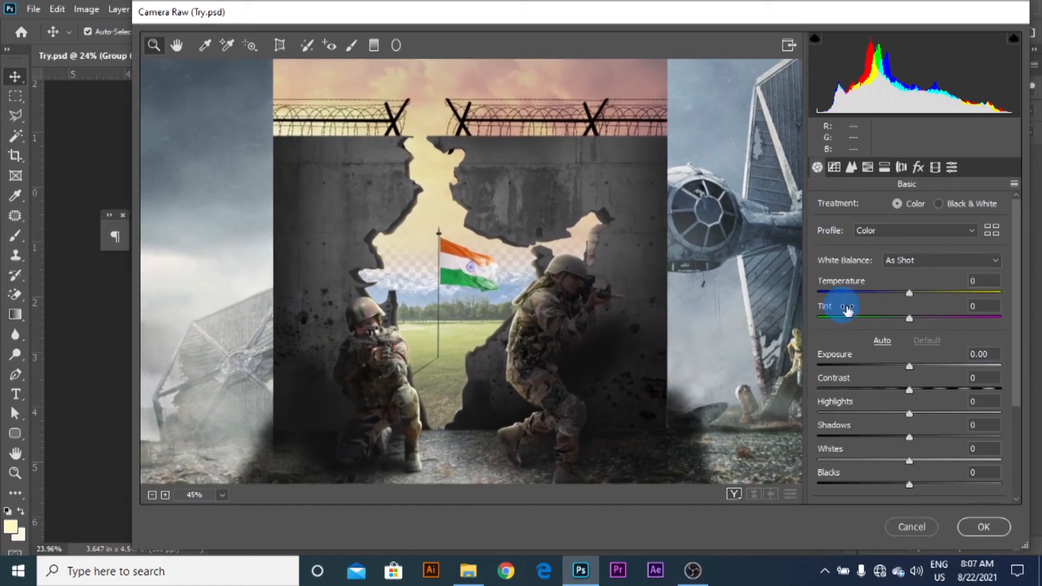
mouse_move(913, 395)
mouse_down()
mouse_move(936, 389)
mouse_move(918, 414)
mouse_up()
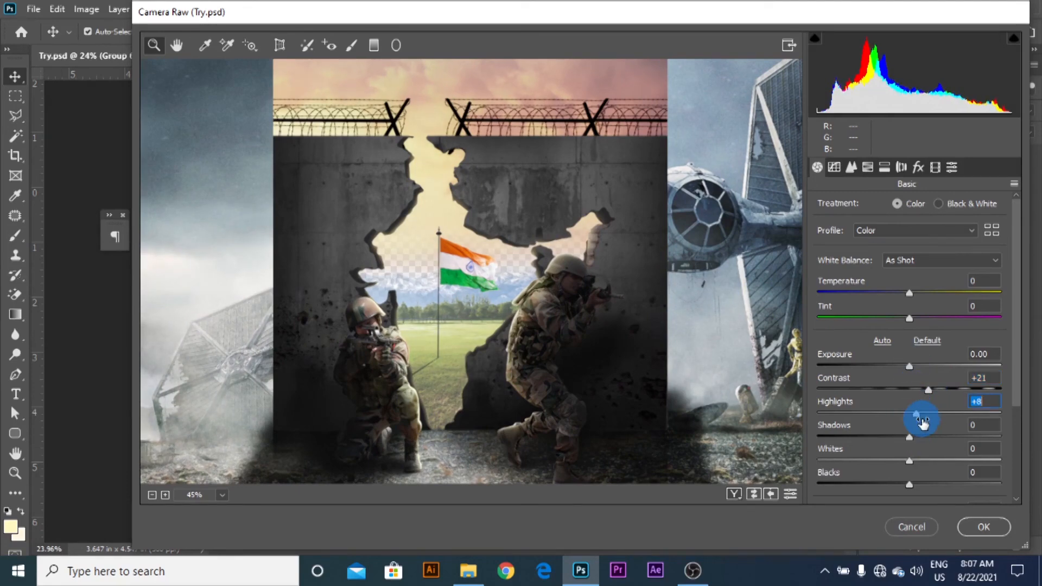
drag(923, 422, 920, 439)
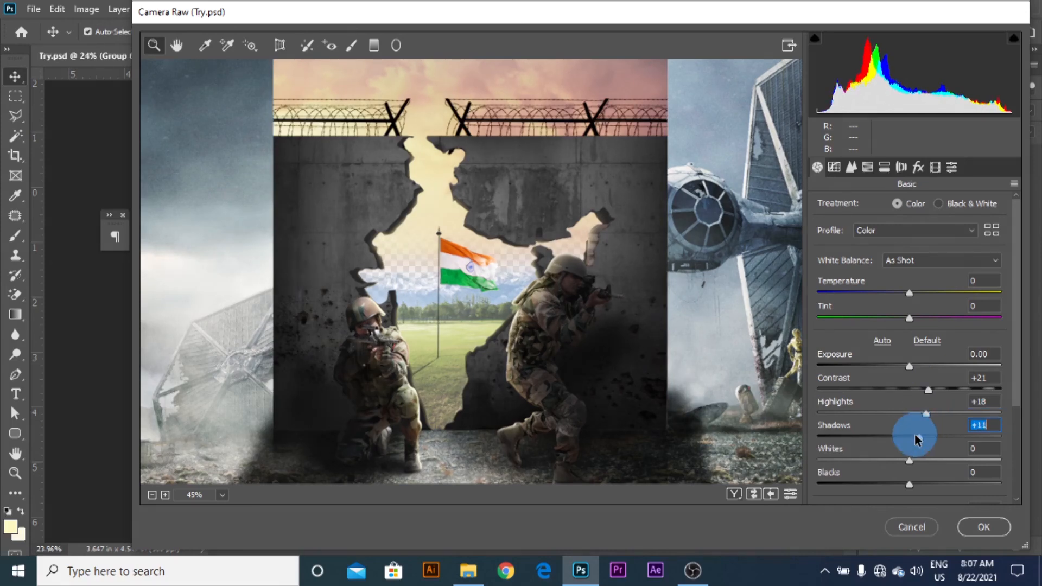
- Set the Camera Raw blacks to +3 and the exposure to +0.25
scroll(914, 361, down, 3)
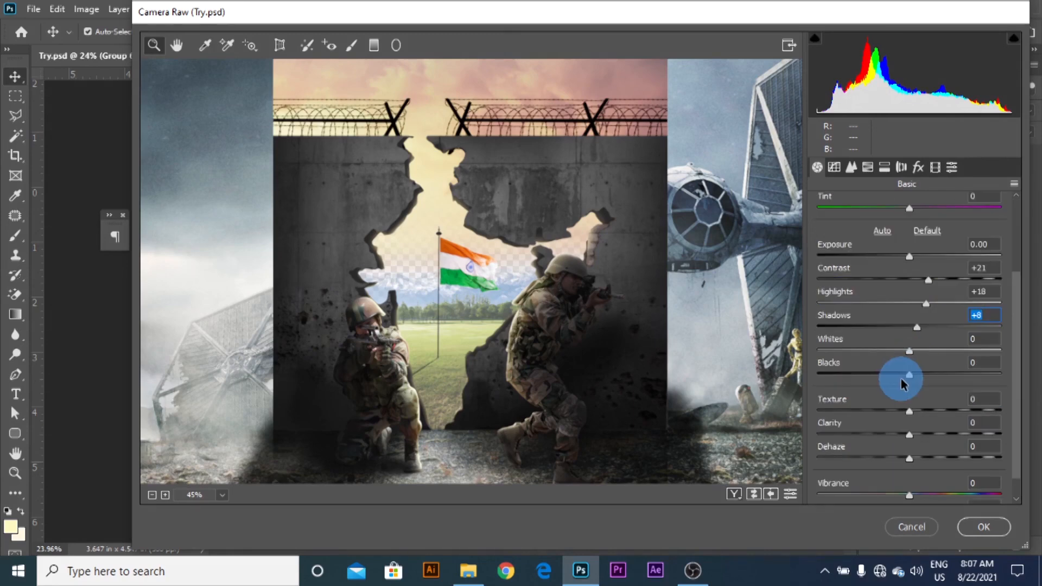
mouse_move(908, 374)
mouse_down()
mouse_move(902, 380)
mouse_move(912, 375)
mouse_up()
scroll(912, 375, up, 3)
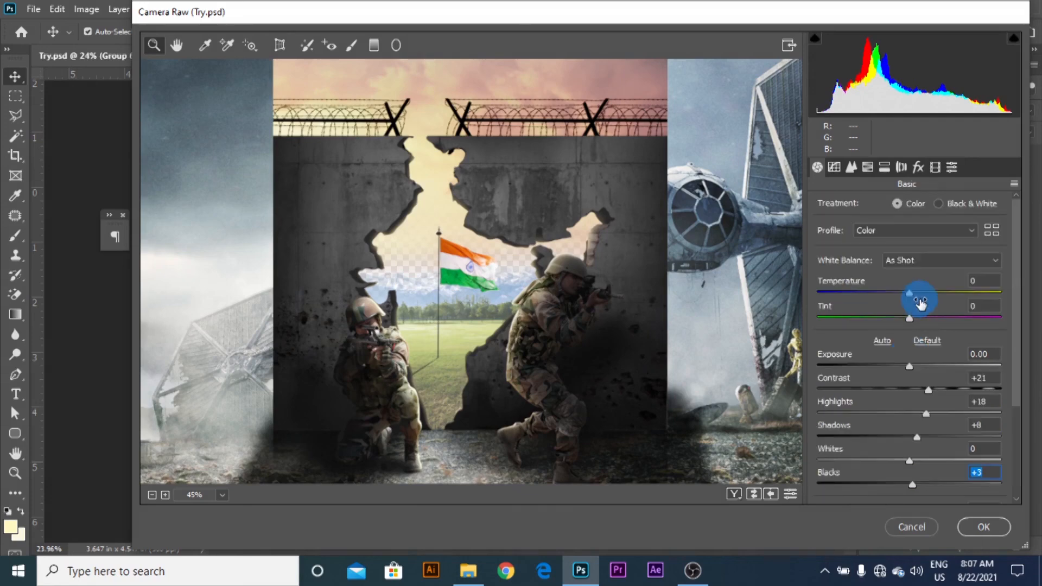
drag(910, 369, 916, 371)
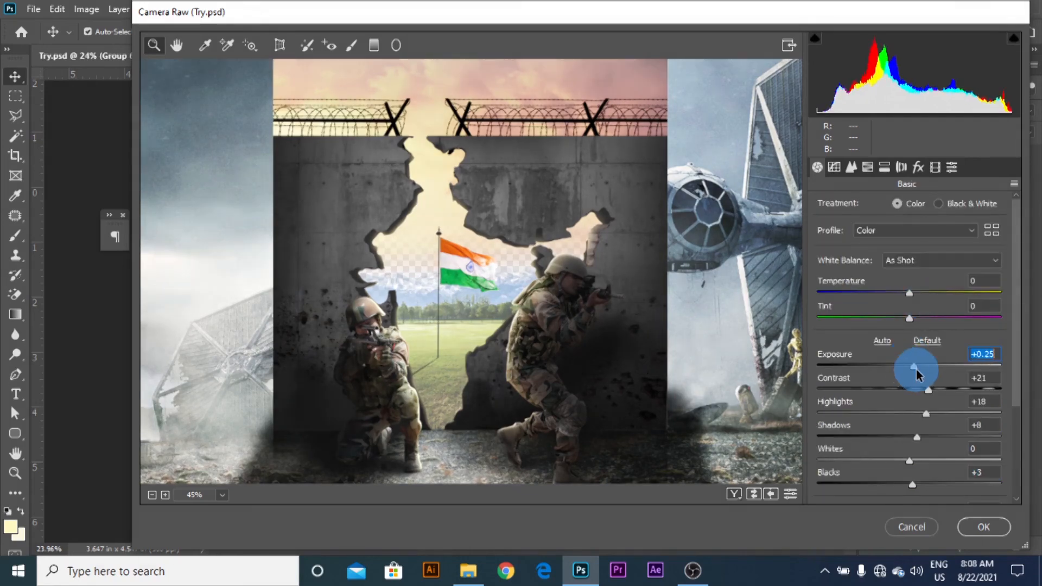
- Mute the colours in Camera Raw by setting saturation to -8 and vibrance to -10
scroll(916, 369, down, 3)
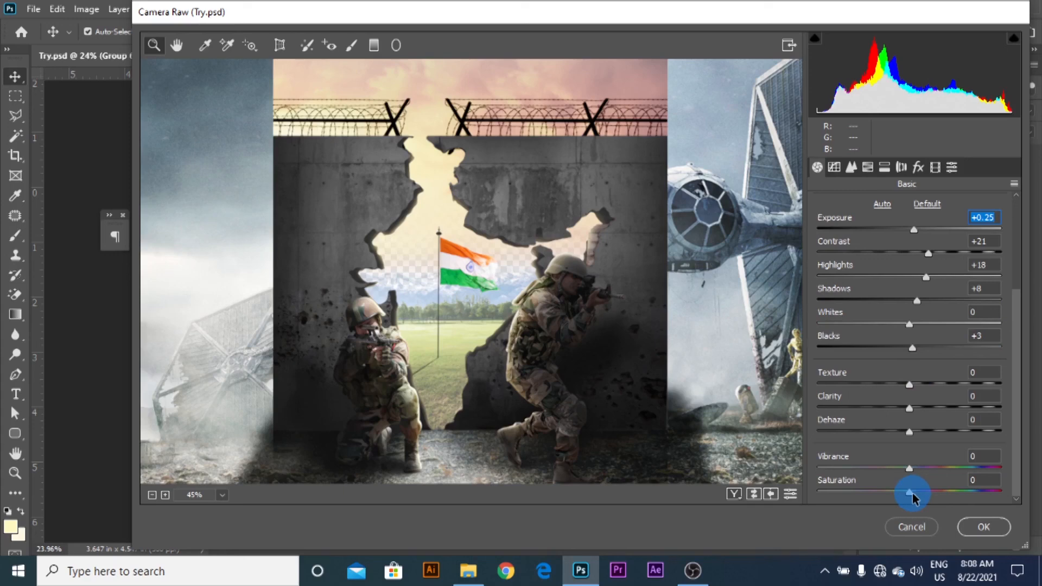
drag(913, 498, 908, 492)
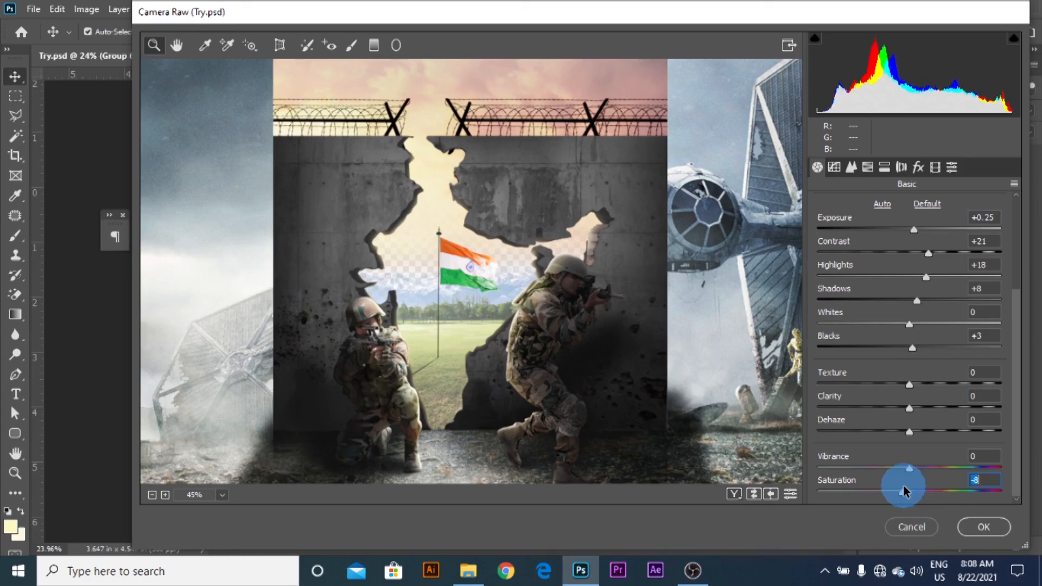
drag(910, 468, 900, 468)
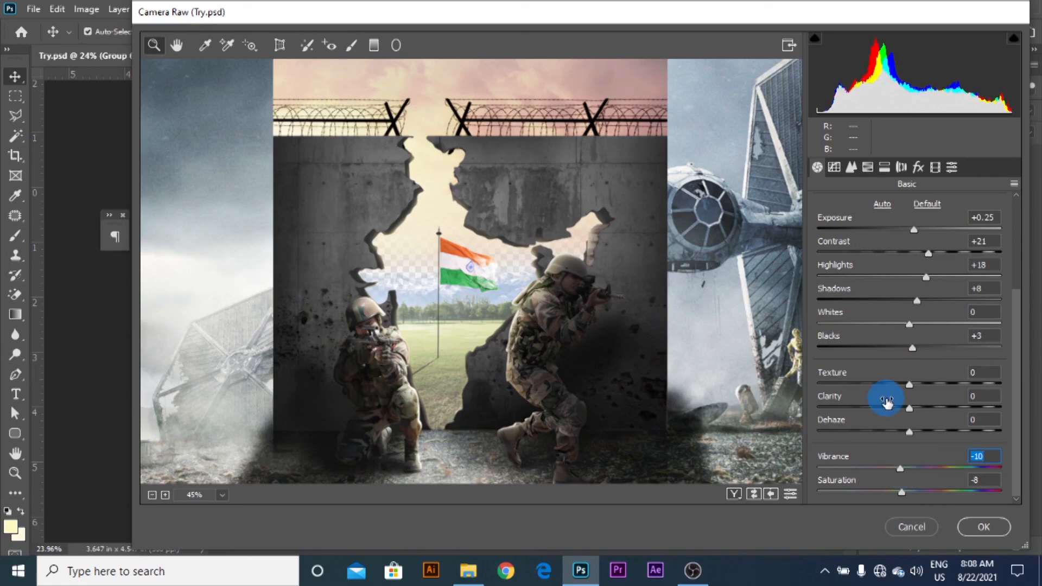
- Fine-tune the highlights to +19, raise the contrast slightly, and apply the Camera Raw Filter to the Group 6 copy
scroll(887, 402, up, 3)
mouse_move(926, 413)
mouse_down()
mouse_move(934, 398)
mouse_move(926, 418)
mouse_up()
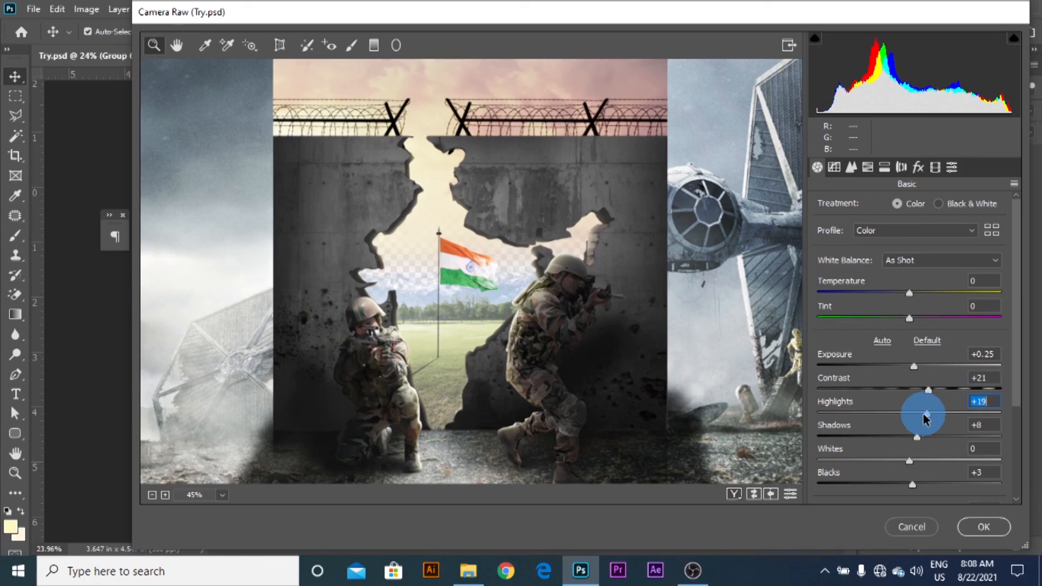
drag(929, 390, 935, 389)
click(971, 529)
click(970, 527)
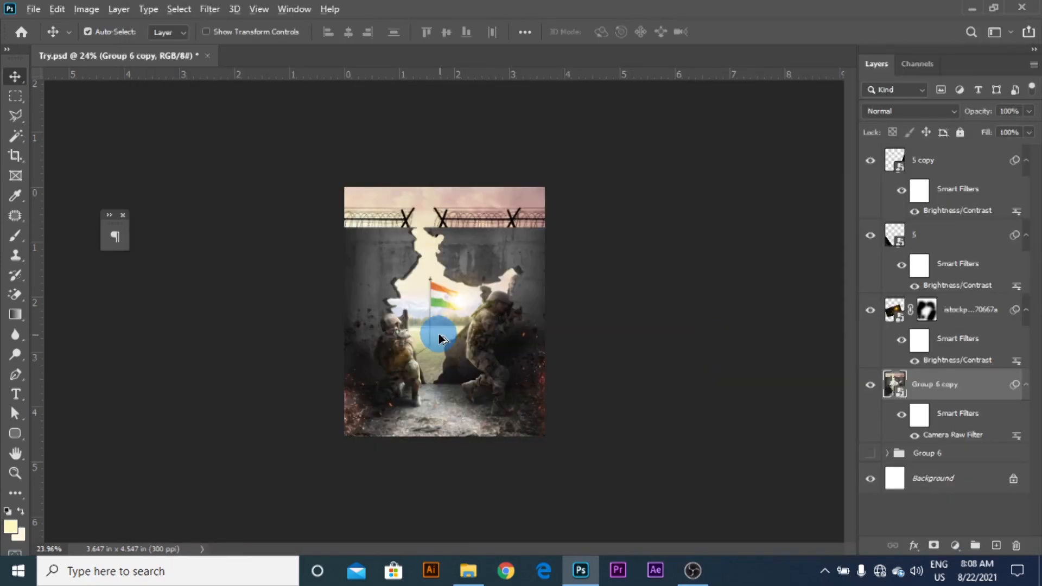
scroll(439, 339, up, 1)
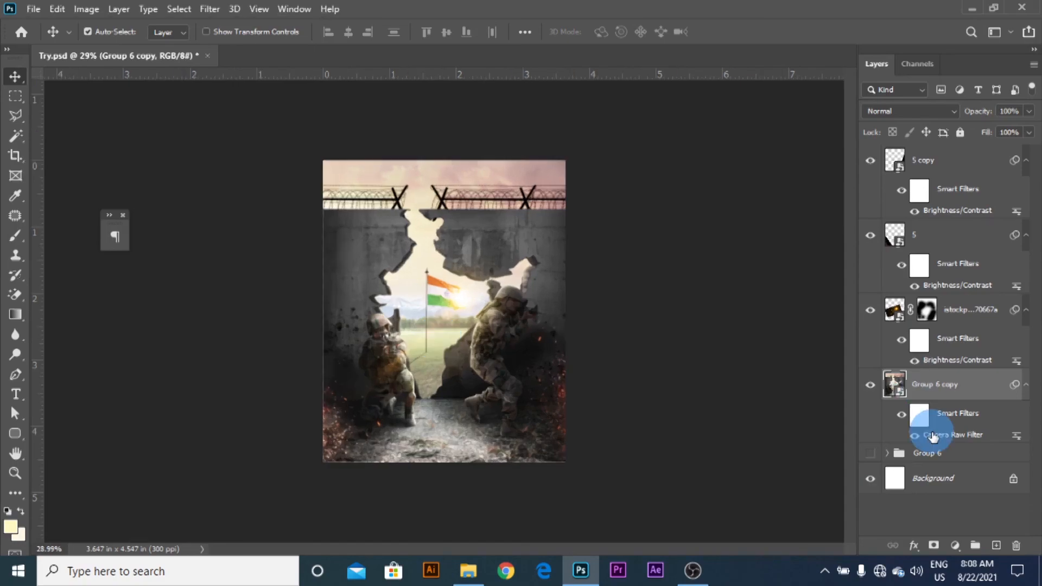